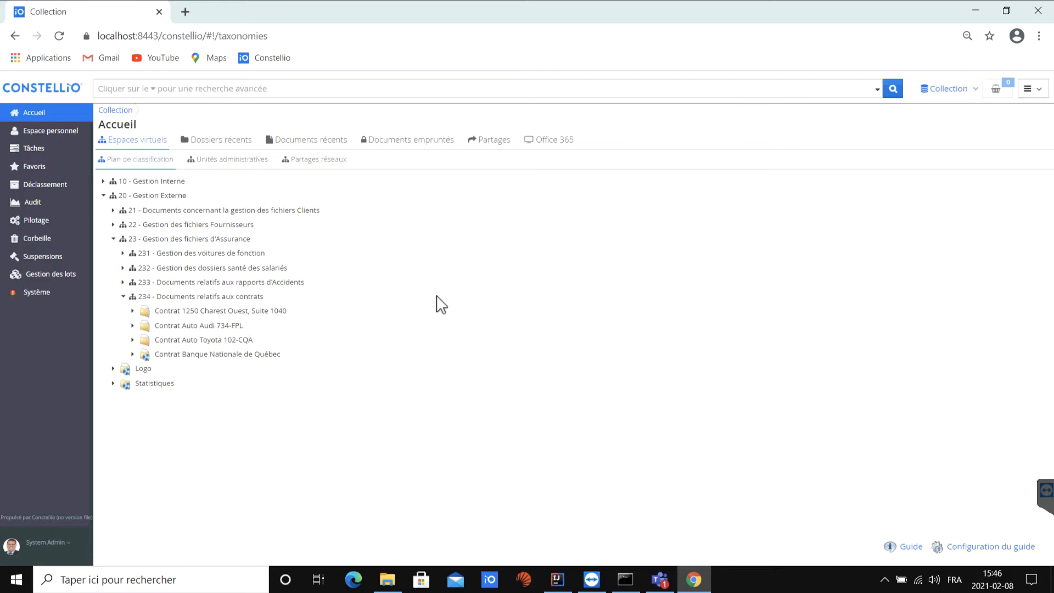
Search the collection for "Constellio" and preview the ConstellioESA.pptx and Constellio teams.pptx results.
click(157, 88)
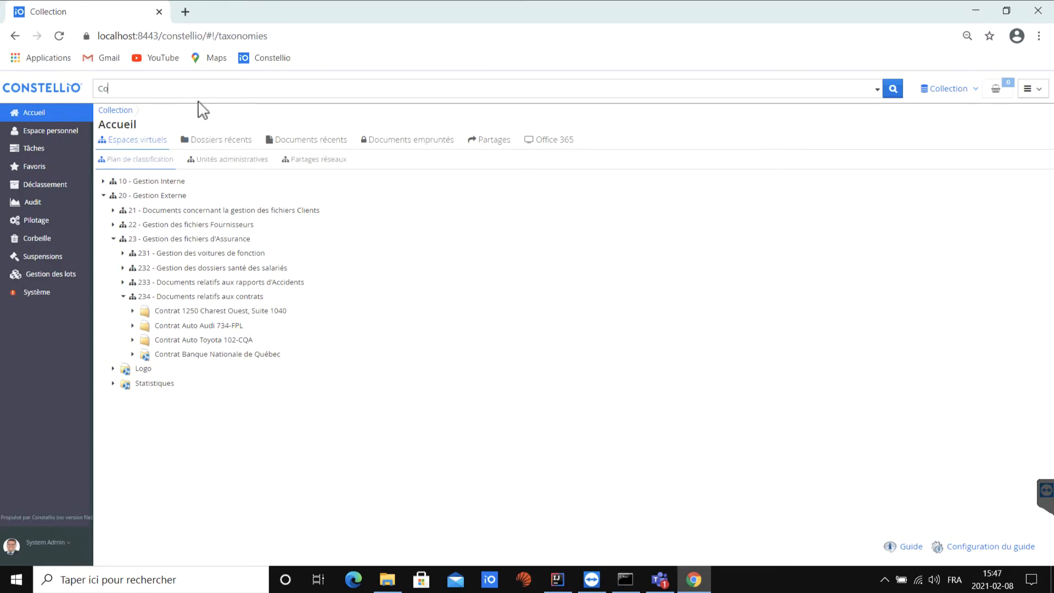
text(Constellio)
key(Return)
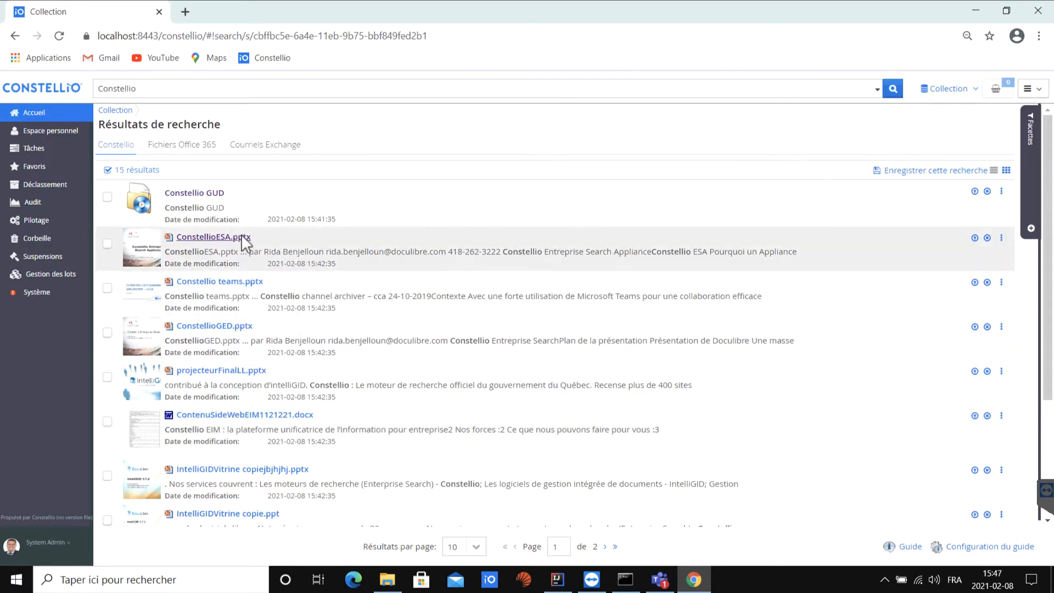
click(244, 237)
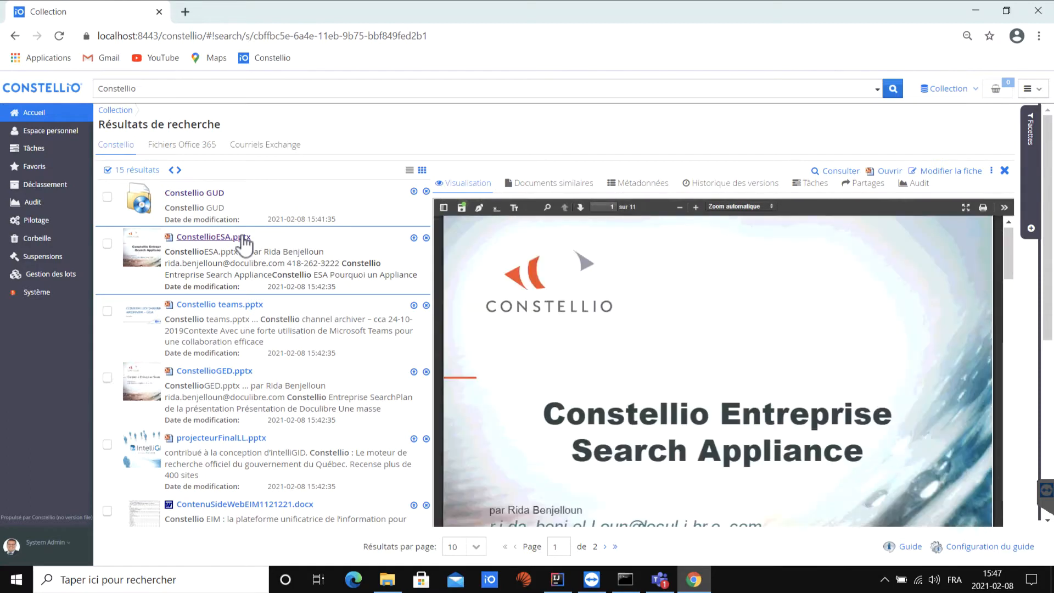
click(251, 306)
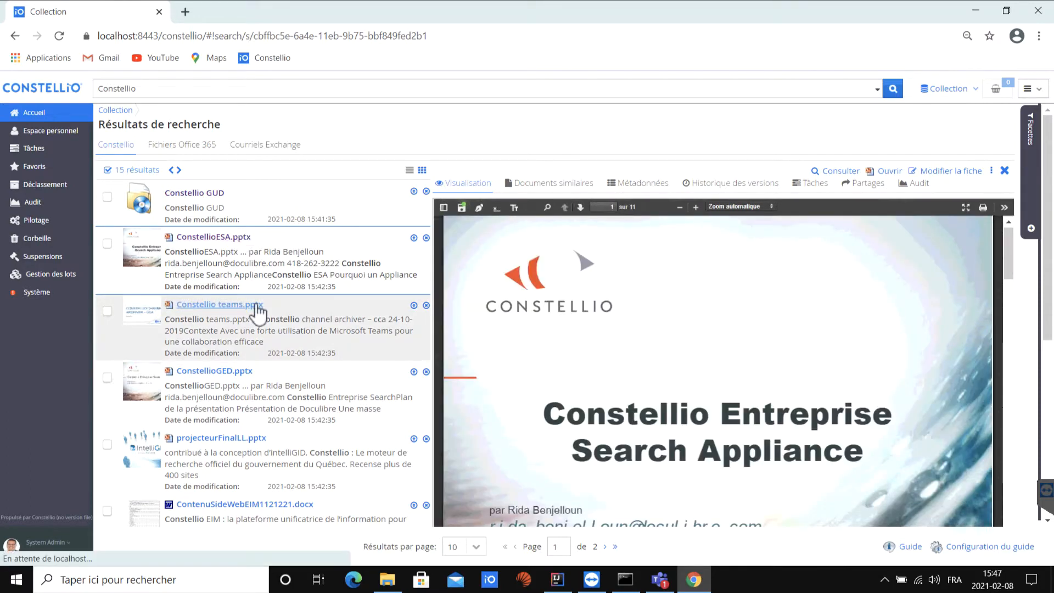
Show the Office 365 files matching the search and preview Constellio Conformité M365 (1) (1).pptx.
click(207, 197)
click(189, 147)
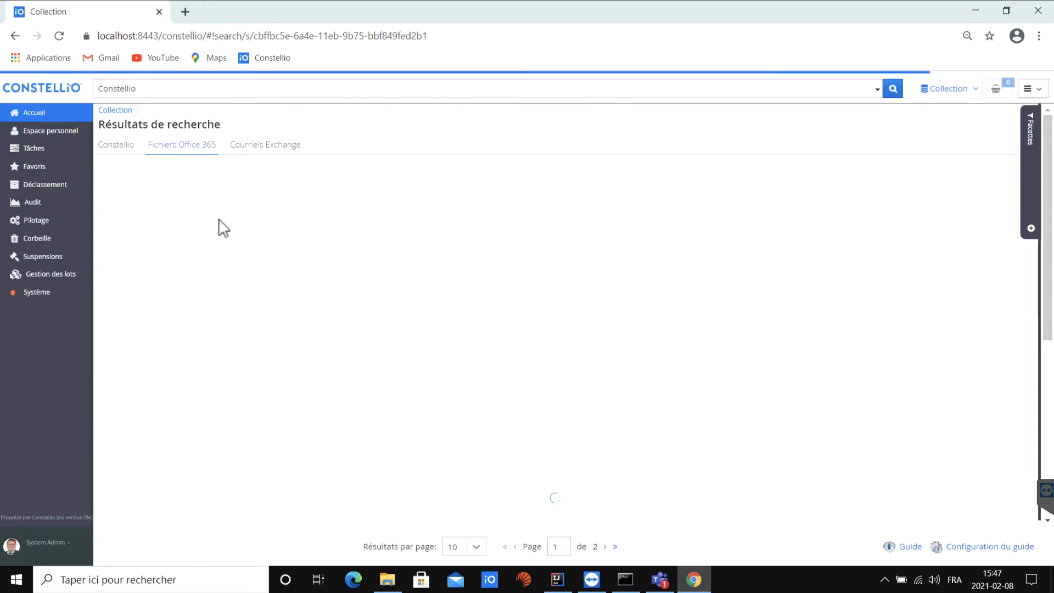
scroll(228, 252, down, 2)
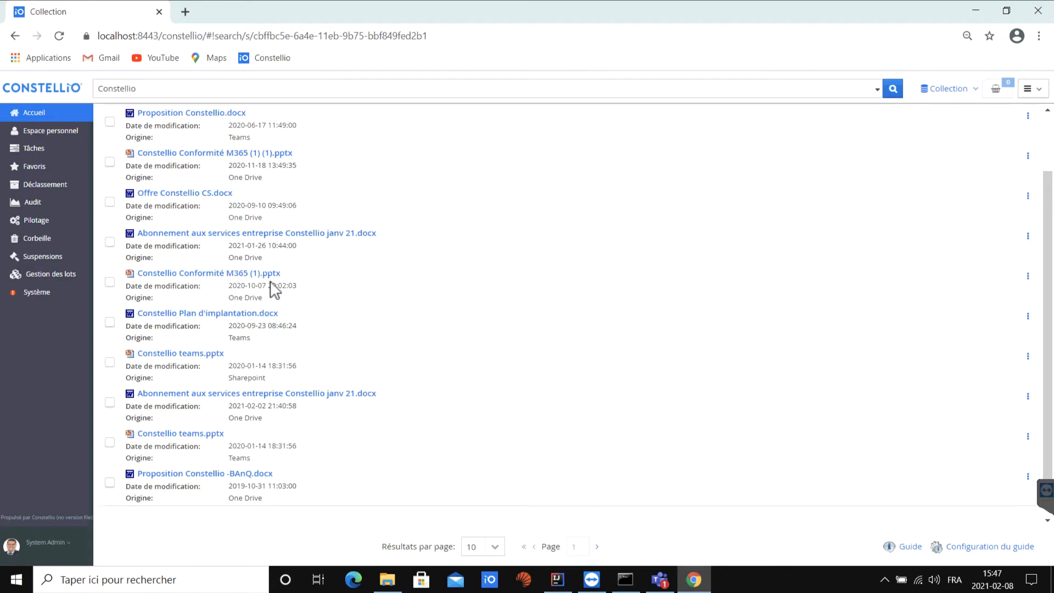
scroll(273, 289, up, 2)
click(195, 235)
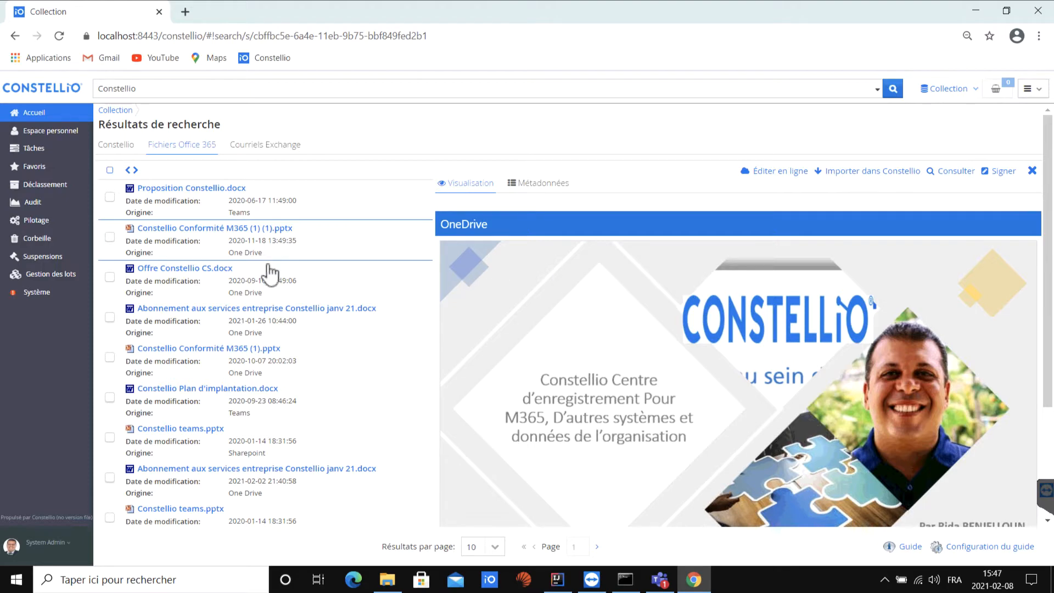
click(110, 237)
click(110, 277)
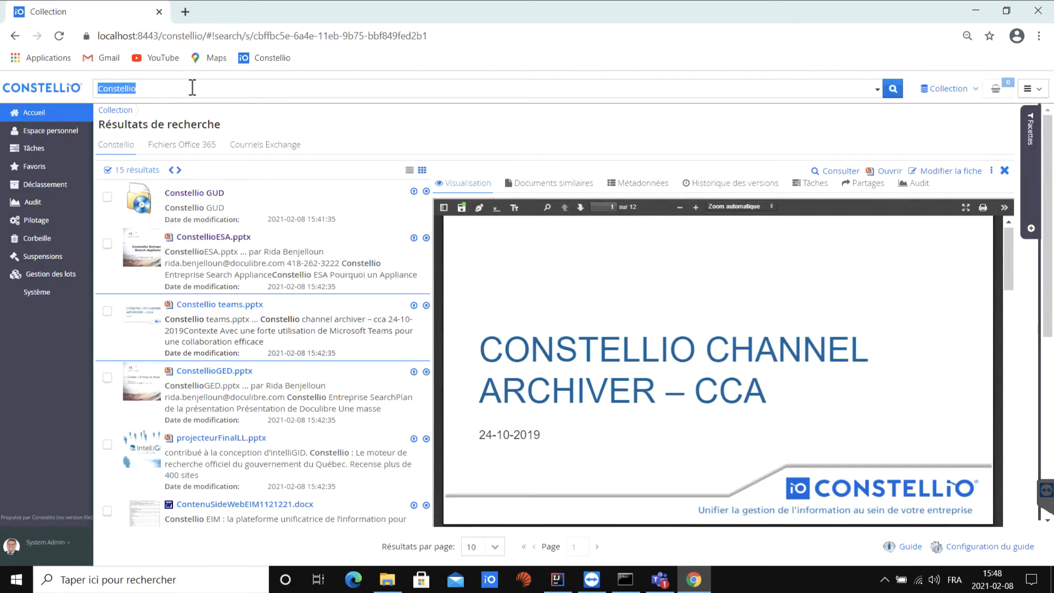
Replace the search term with "youtube" and run the search.
click(193, 89)
key(BackSpace)
key(BackSpace)
key(BackSpace)
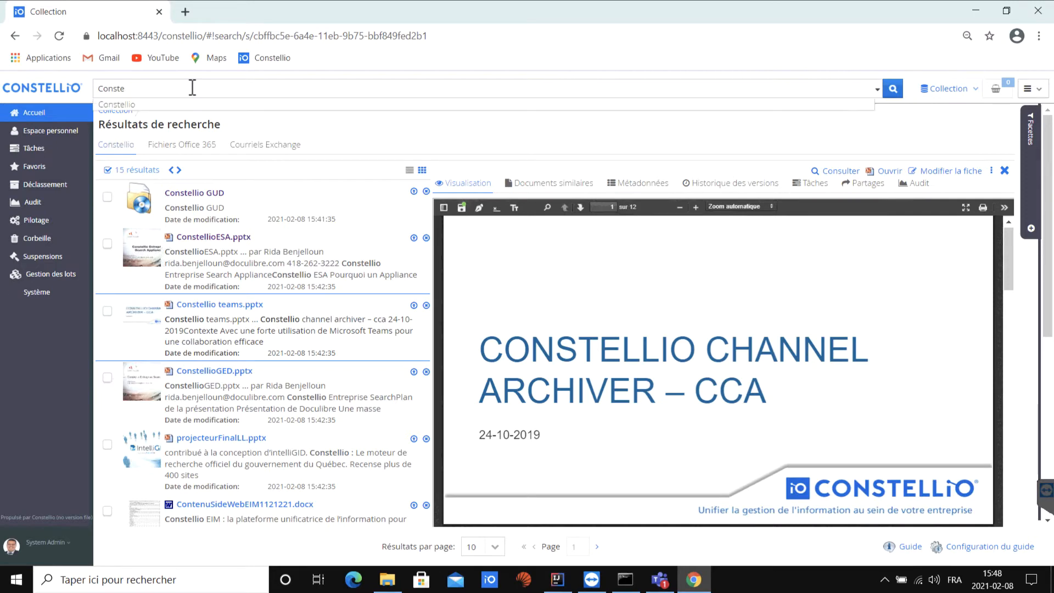
key(BackSpace)
key(BackSpace)
key(BackSpace)
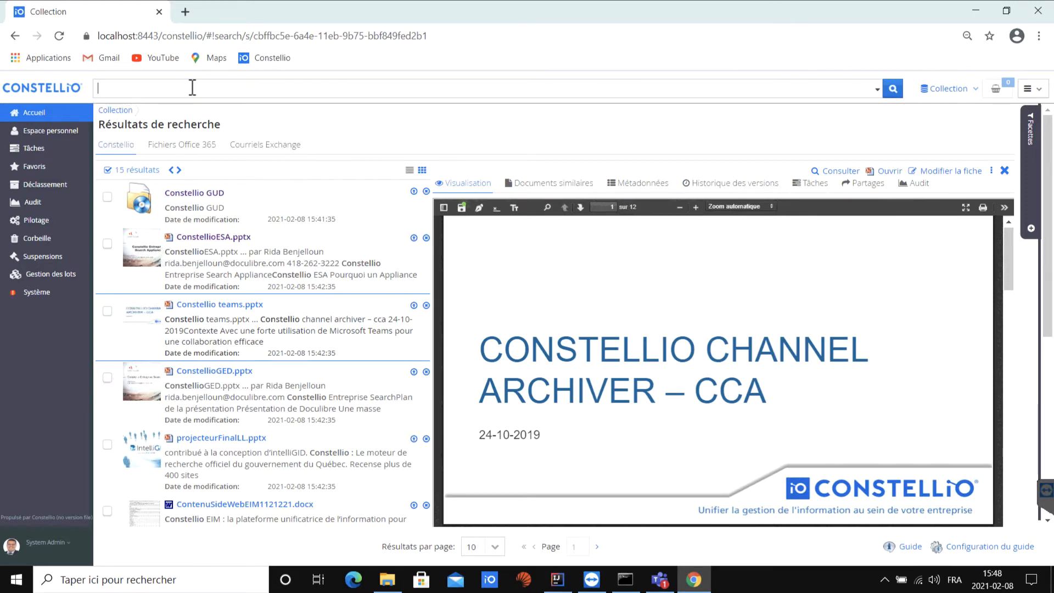
text(youtun)
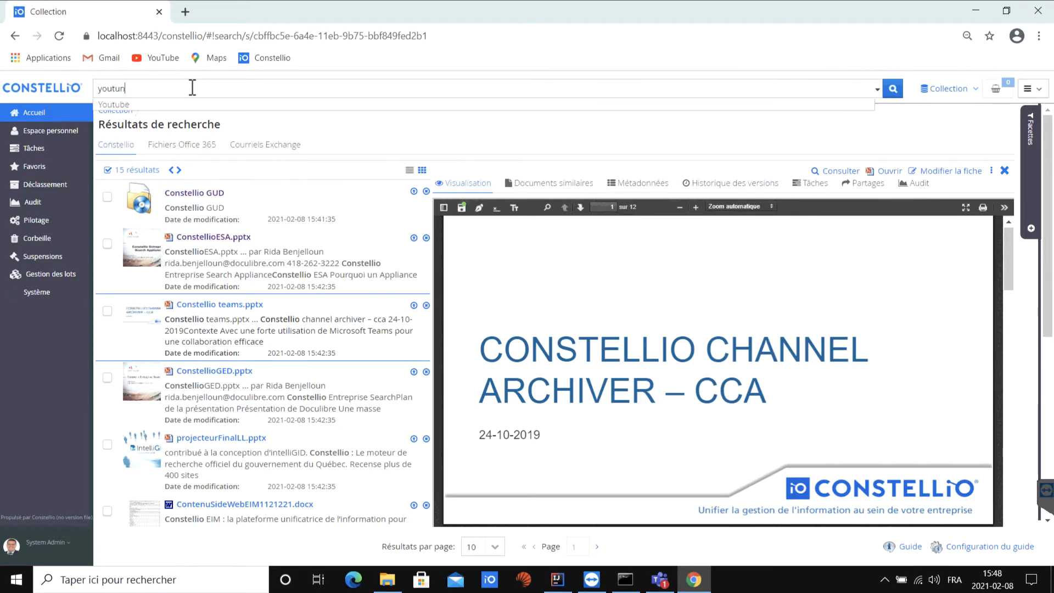
key(BackSpace)
key(Return)
Show the matching Exchange emails and read through the message "Vous pouvez remporter GROS grâce au concours Gagnez à explorer".
click(282, 145)
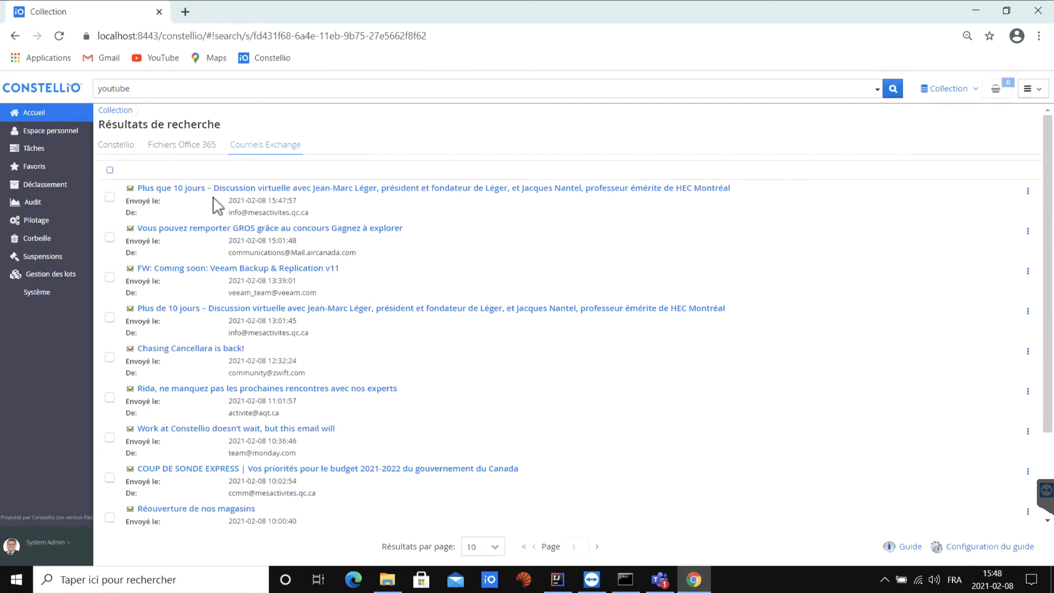
click(204, 230)
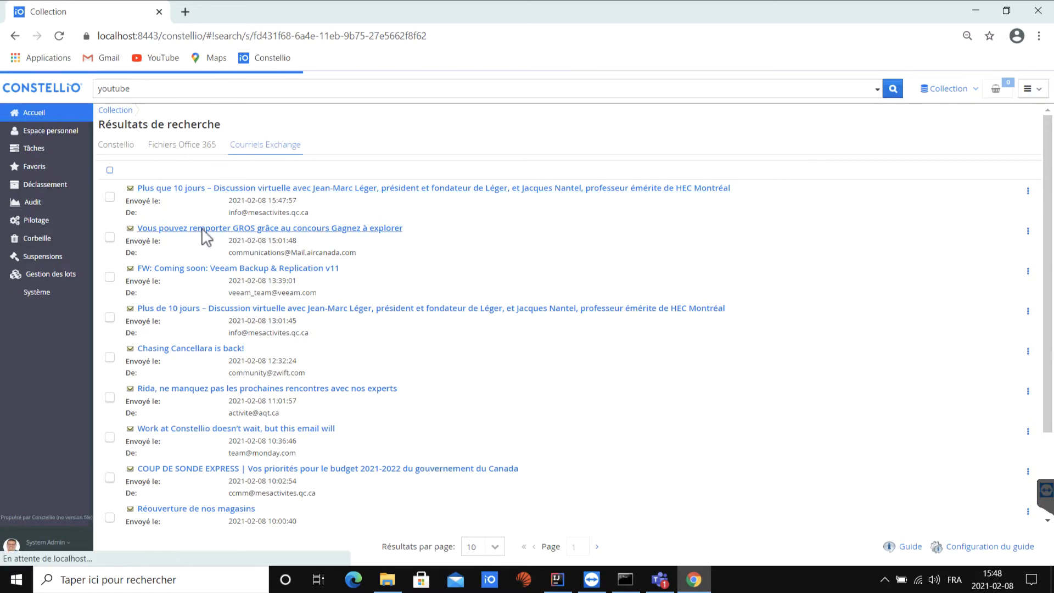
scroll(649, 328, down, 5)
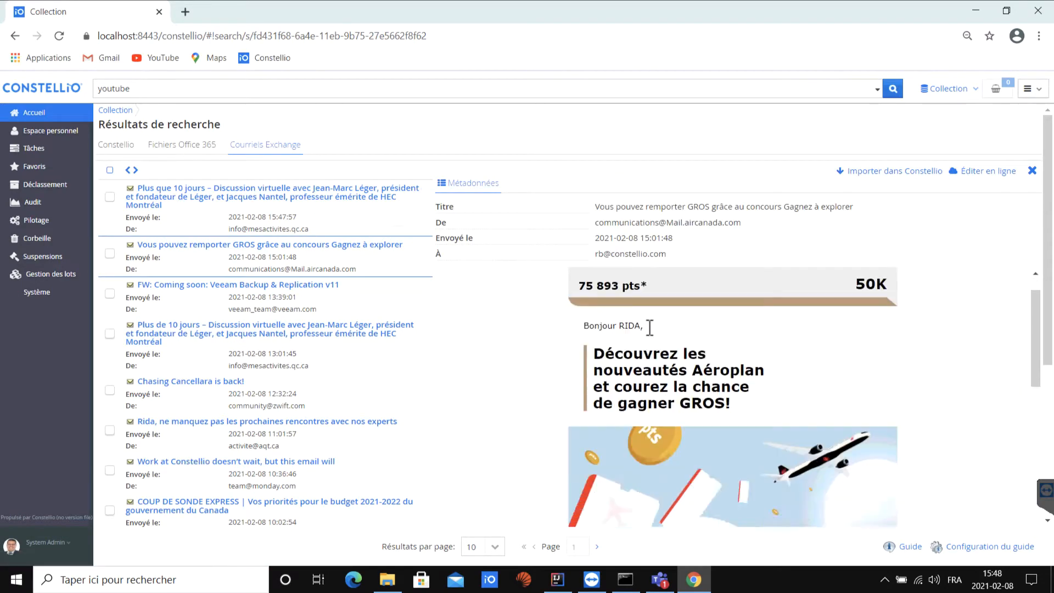
scroll(650, 328, up, 5)
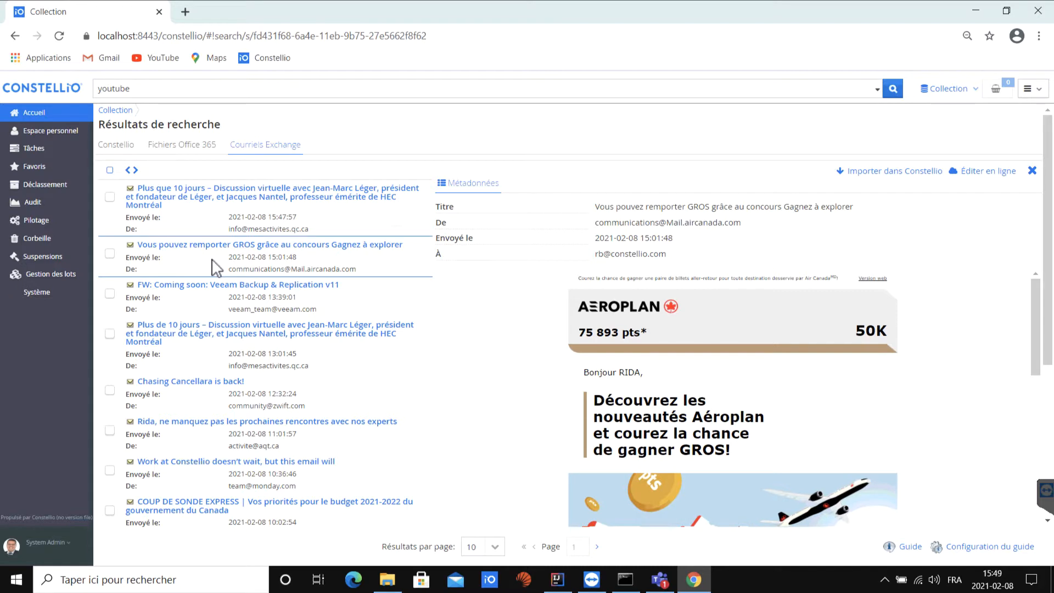
Return to the home page and start a new folder titled "Projet de construction".
click(55, 115)
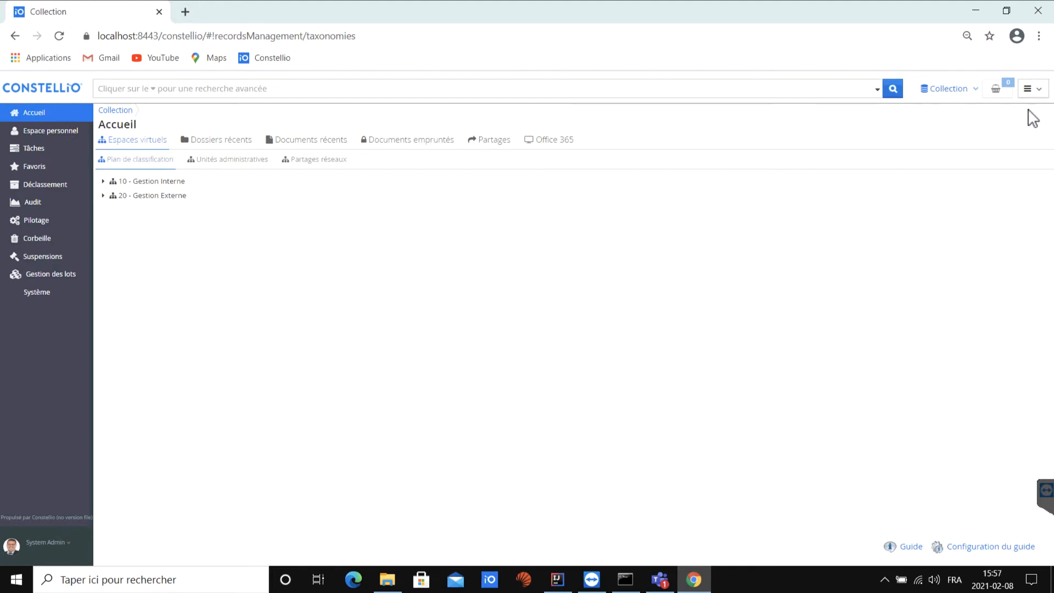
click(1031, 92)
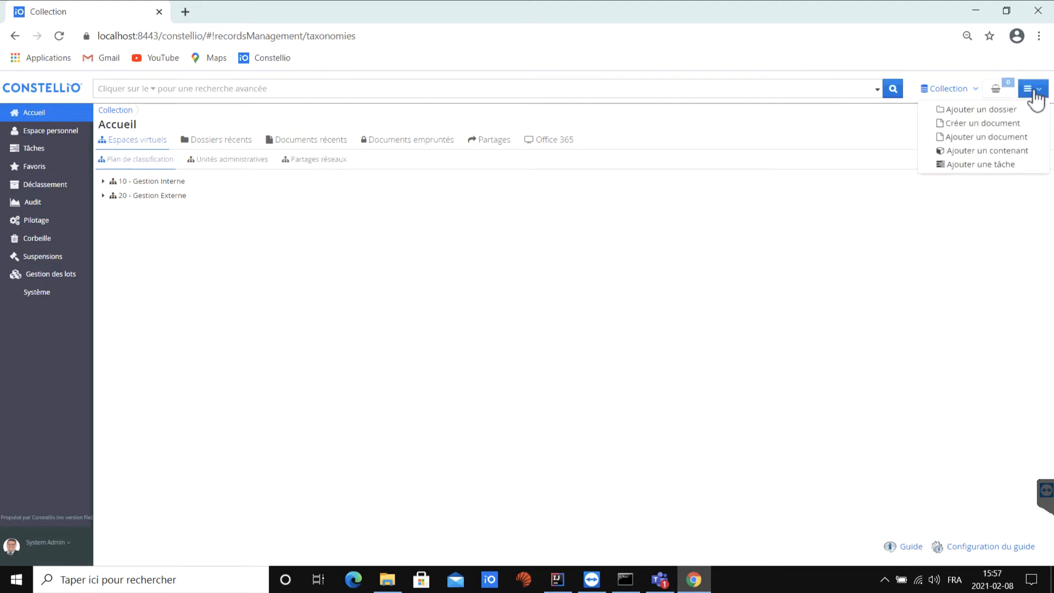
click(1021, 111)
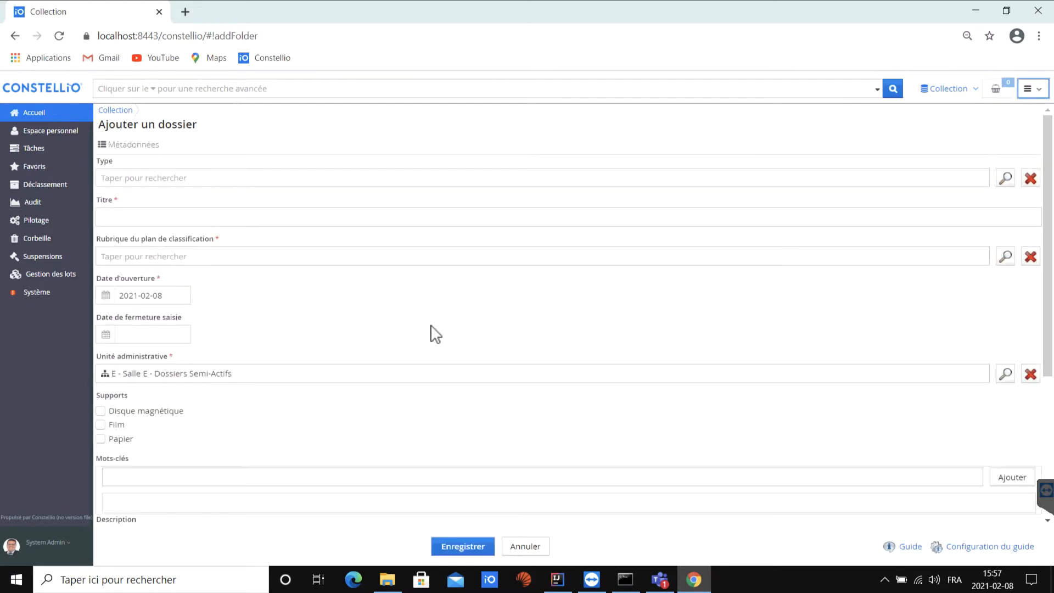
click(185, 219)
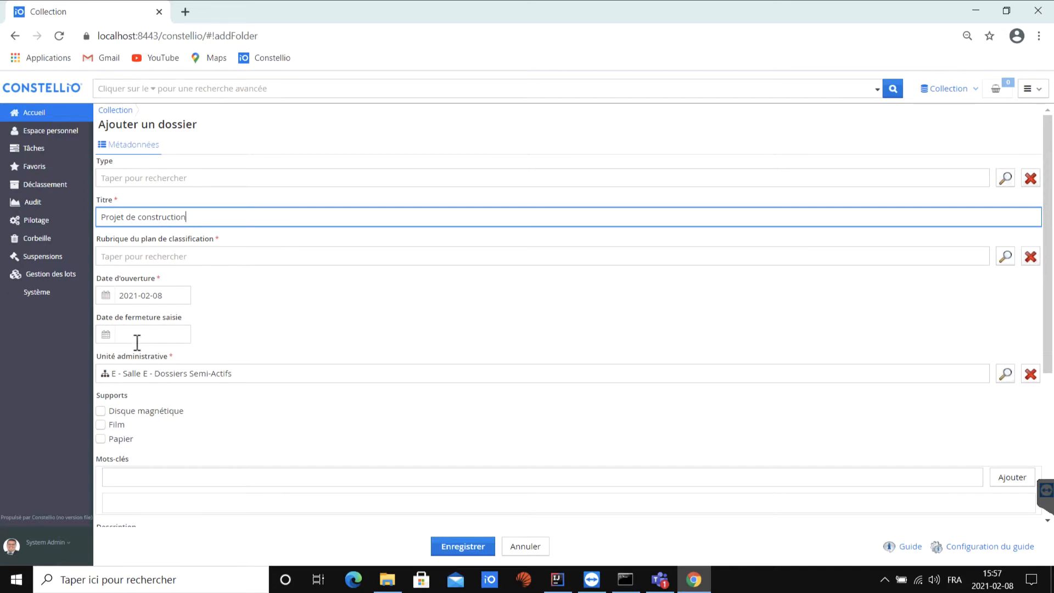
Assign the new folder to classification category 24 - Gestion des projets and save it.
click(126, 256)
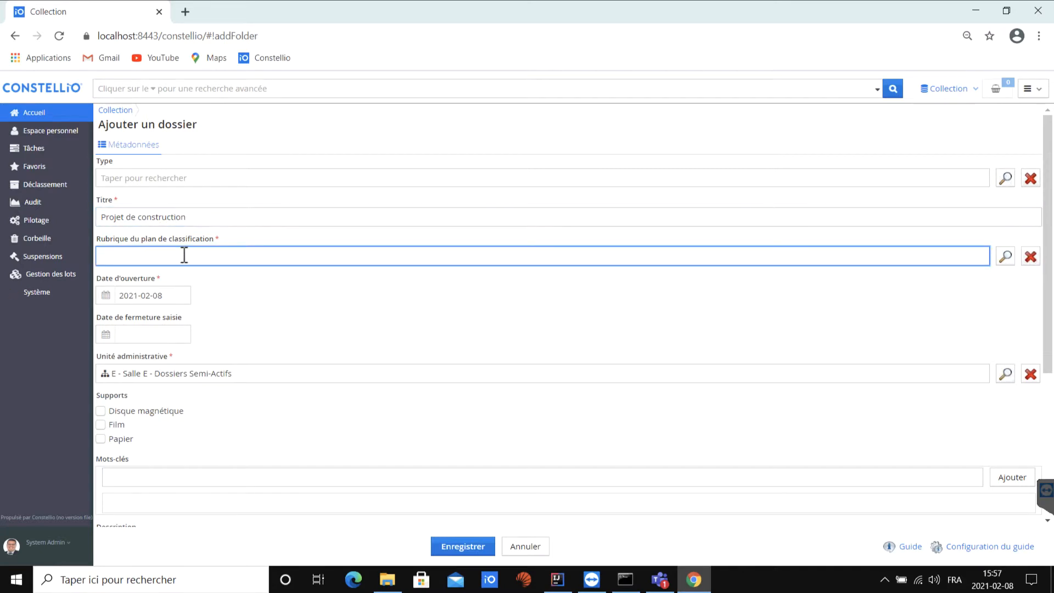
text(pro)
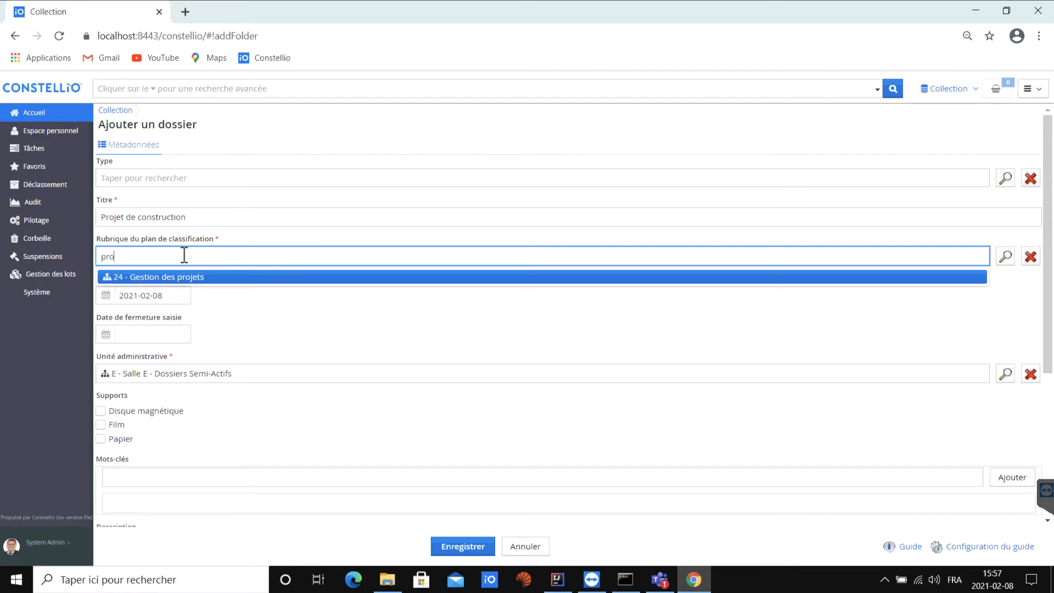
click(192, 277)
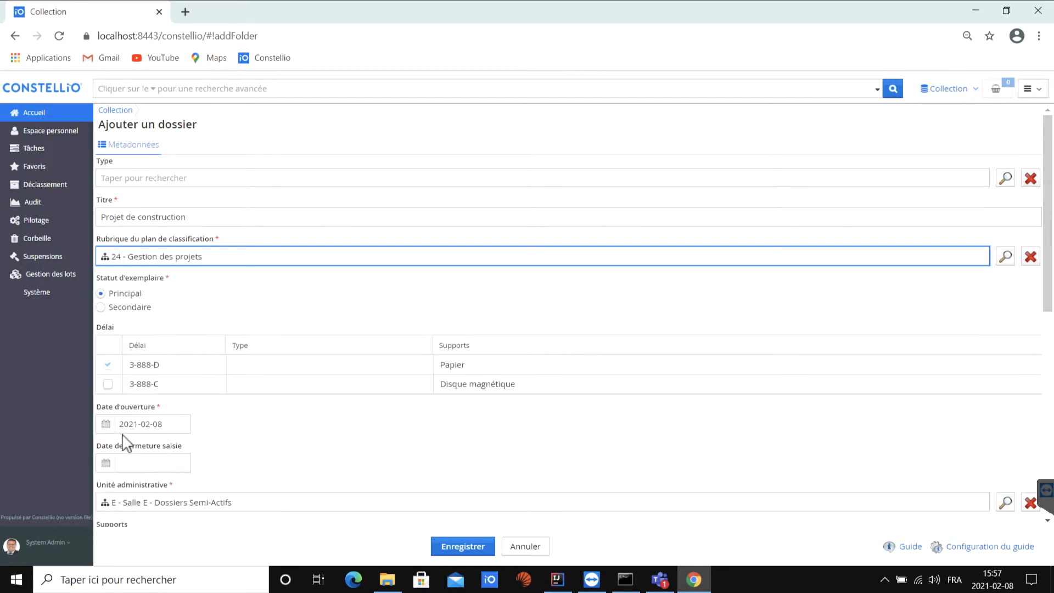
scroll(285, 447, down, 10)
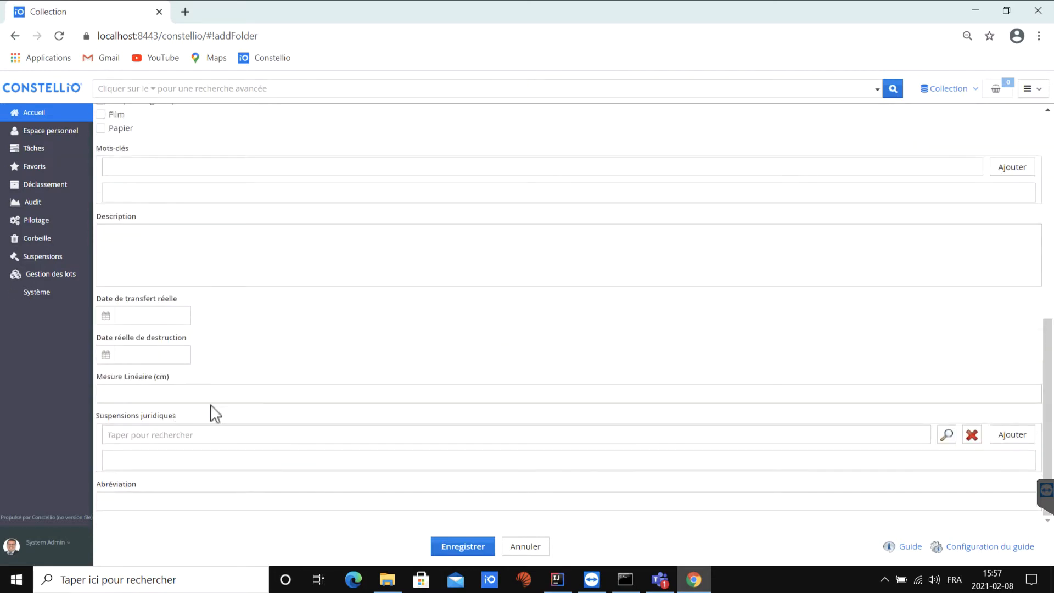
click(451, 549)
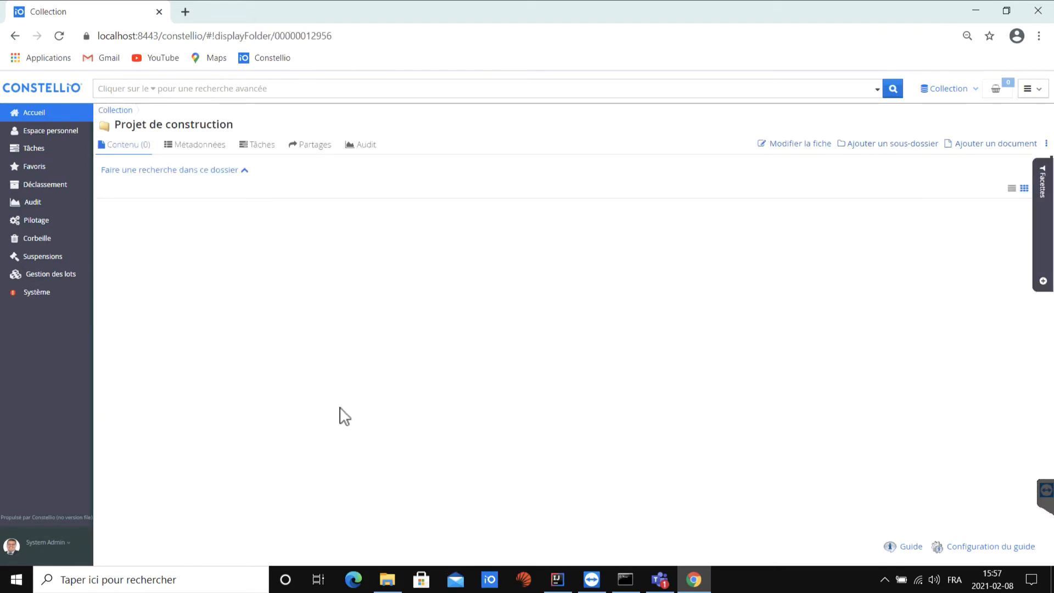
Review the metadata of the Projet de construction folder, then return to its contents.
click(200, 149)
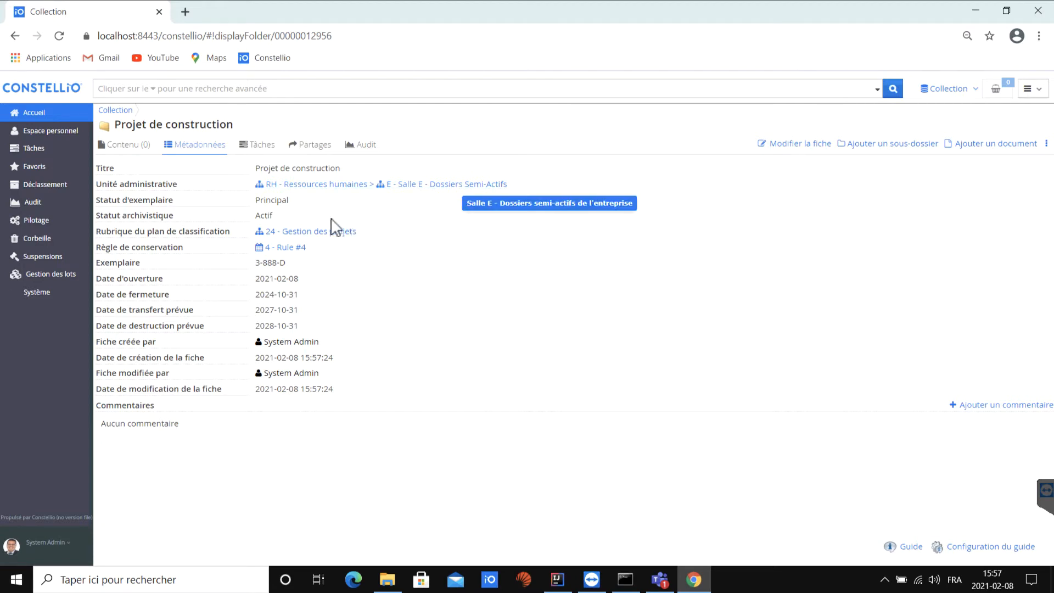
double_click(132, 147)
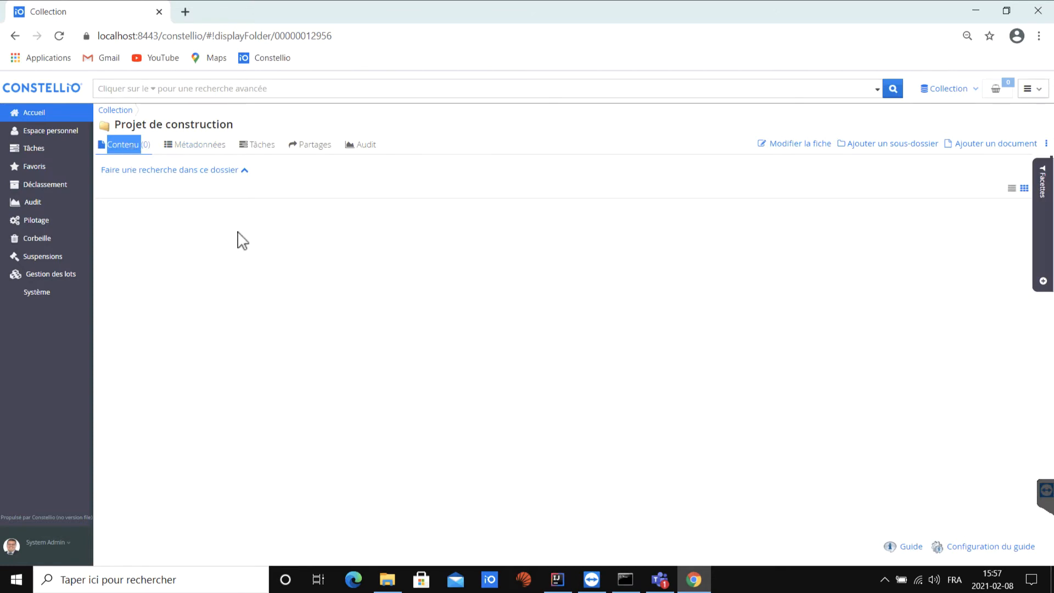
click(238, 241)
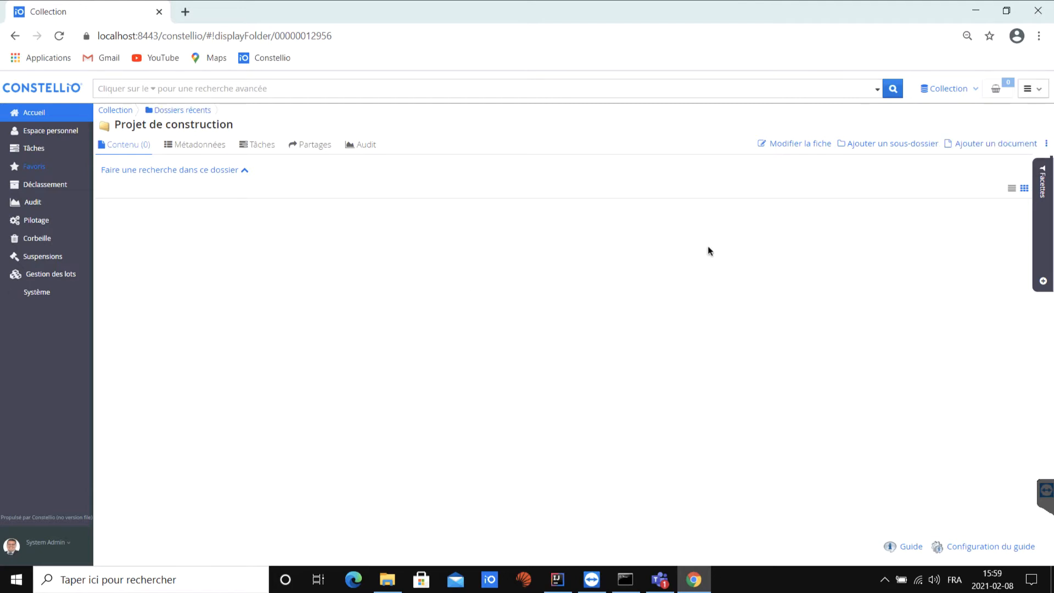
Add a document titled "Document papier" to the Projet de construction folder, without an attached file, and save it.
click(1038, 99)
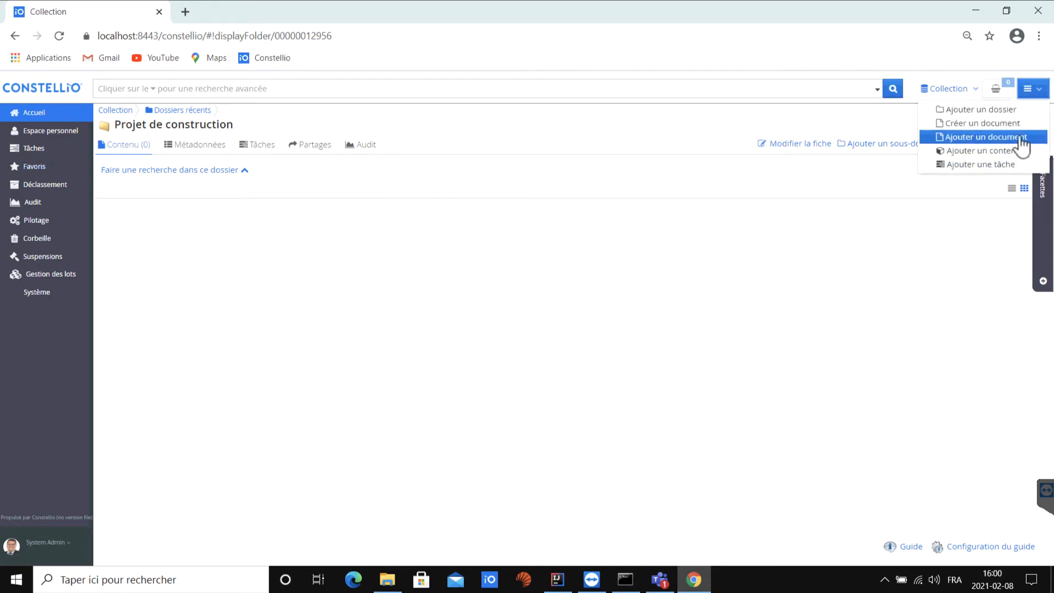
click(806, 120)
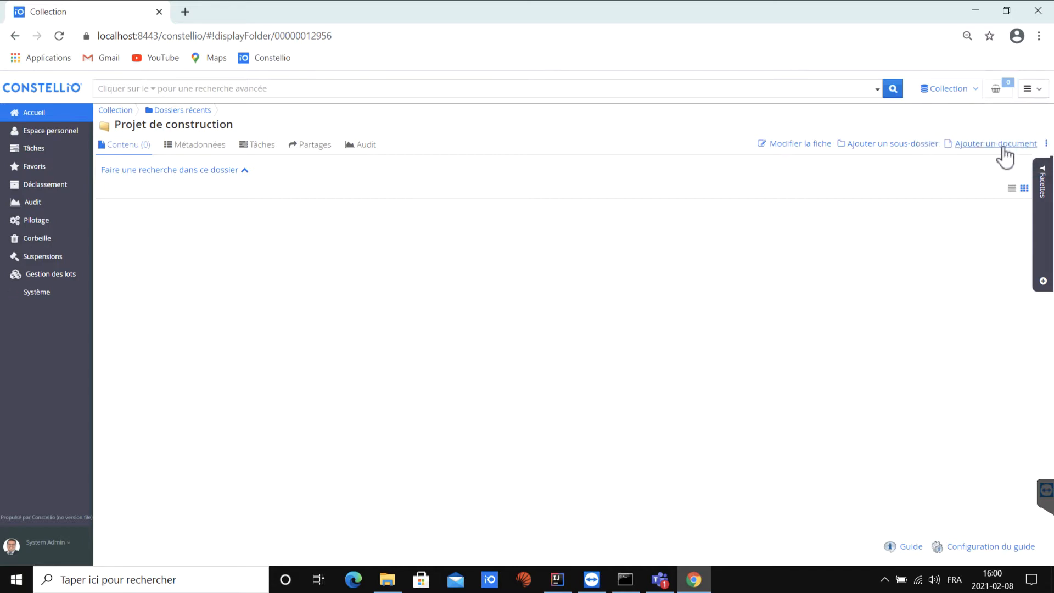
click(979, 144)
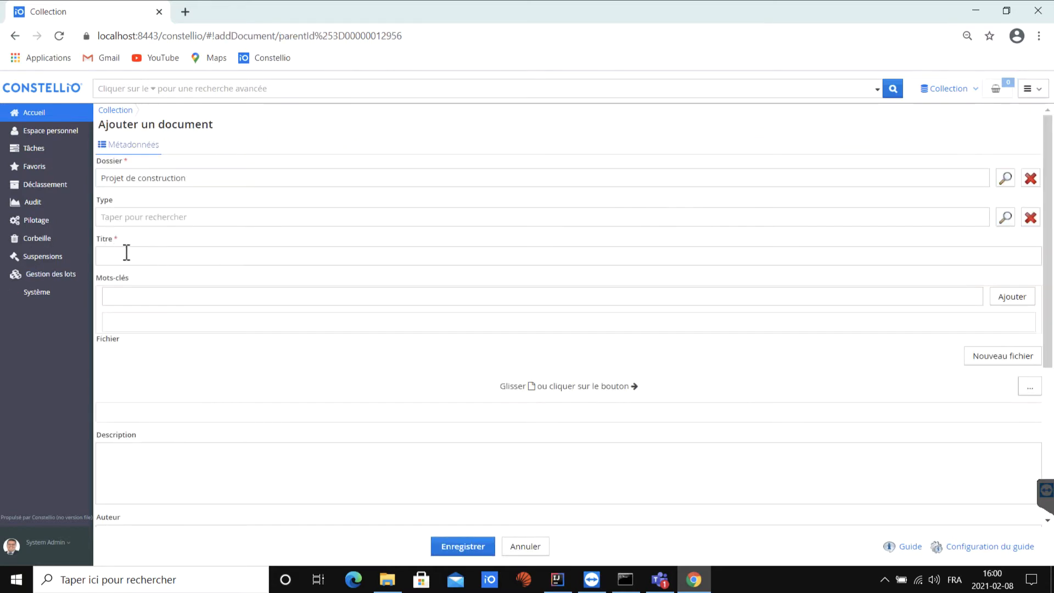
click(131, 255)
text(Document papier)
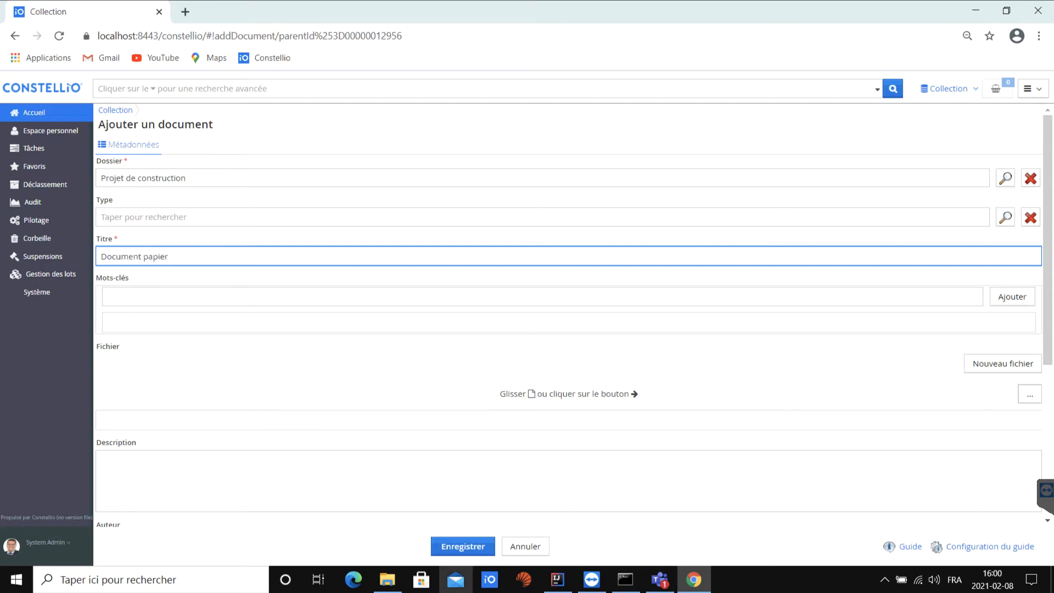
click(466, 550)
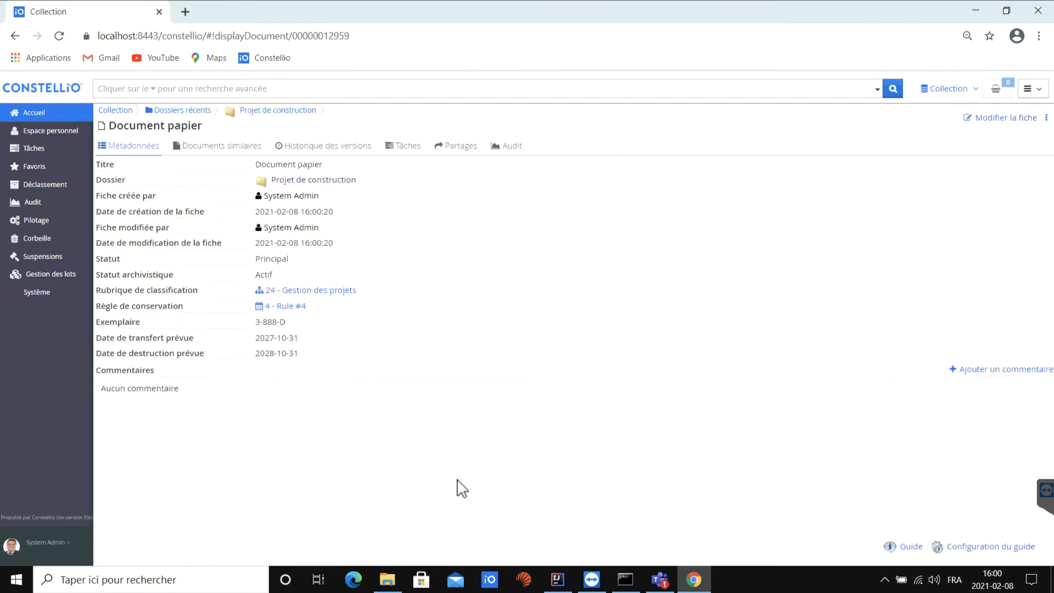
Return to the Projet de construction folder and add two PowerPoint presentations to it from the Archives bureau folder in File Explorer.
click(270, 112)
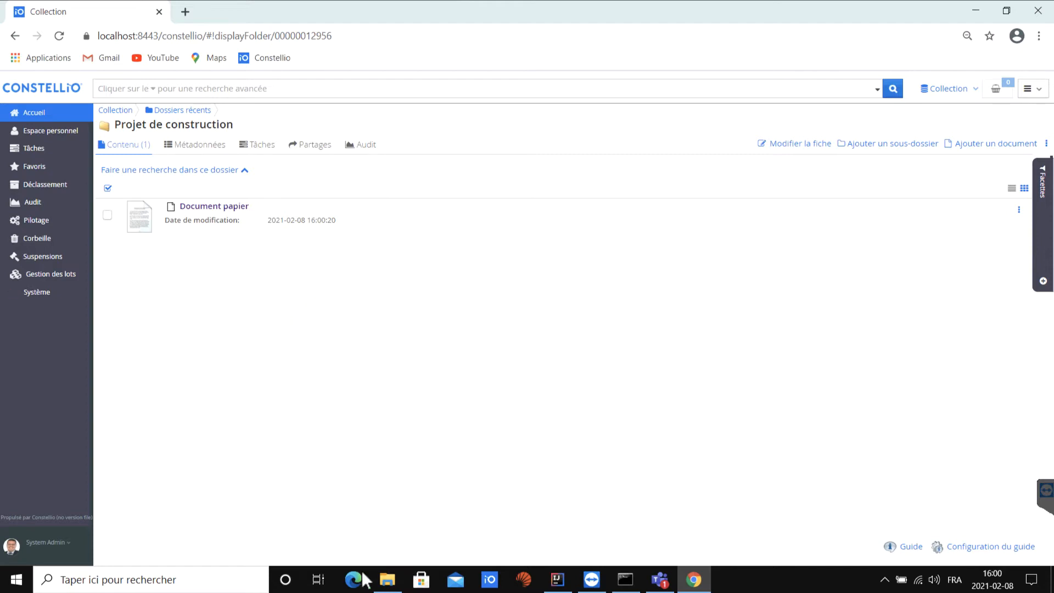
click(387, 579)
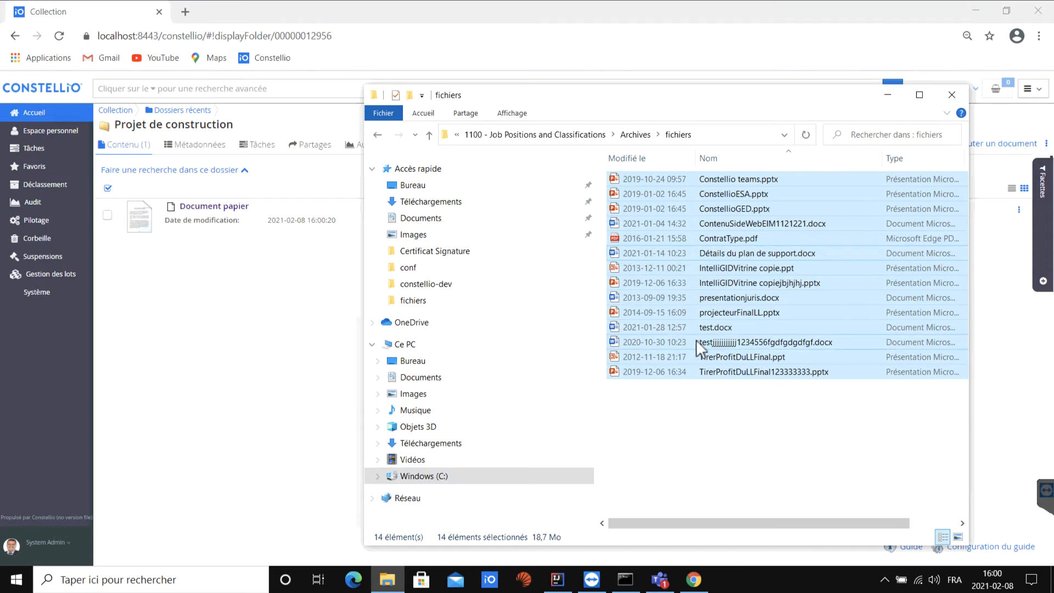
click(702, 343)
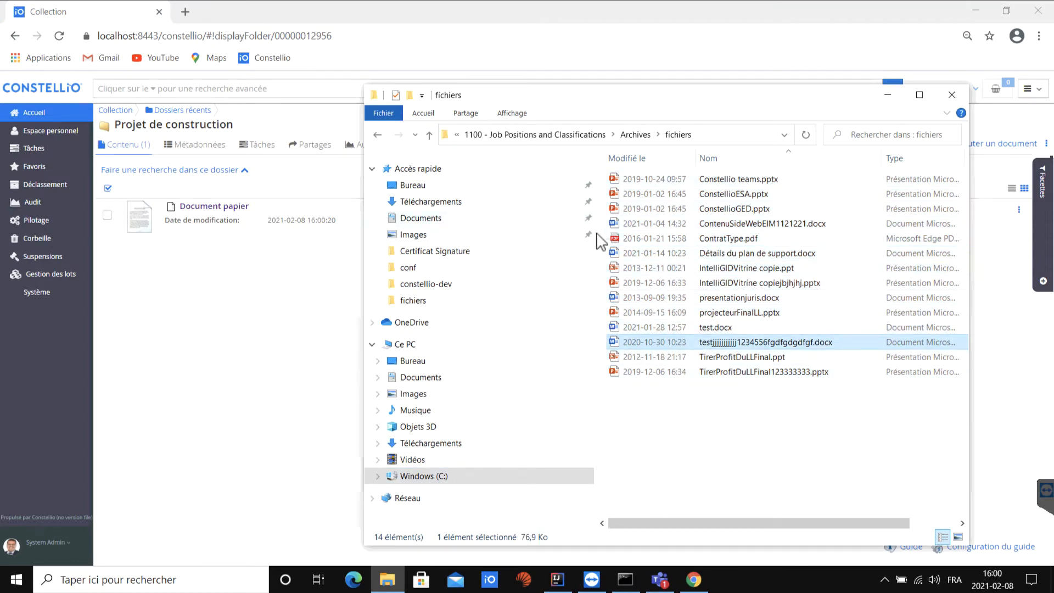
click(380, 138)
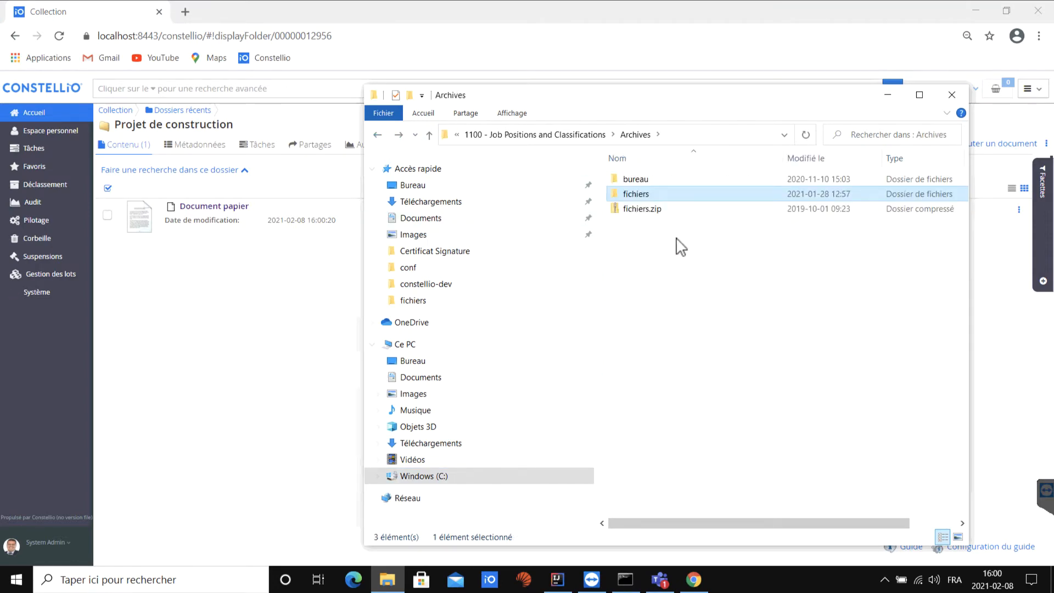
double_click(634, 179)
drag(703, 281, 654, 177)
drag(467, 285, 353, 332)
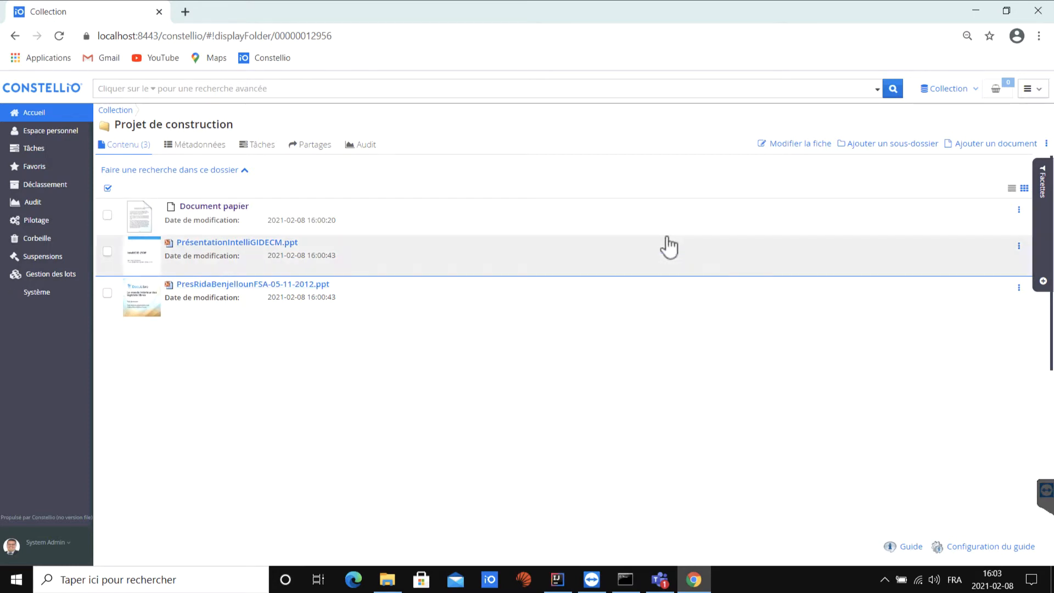
Start adding external links to the Projet de construction folder and expand the Sharepoint, OneDrive and Exchange sources of Office365.
click(1047, 147)
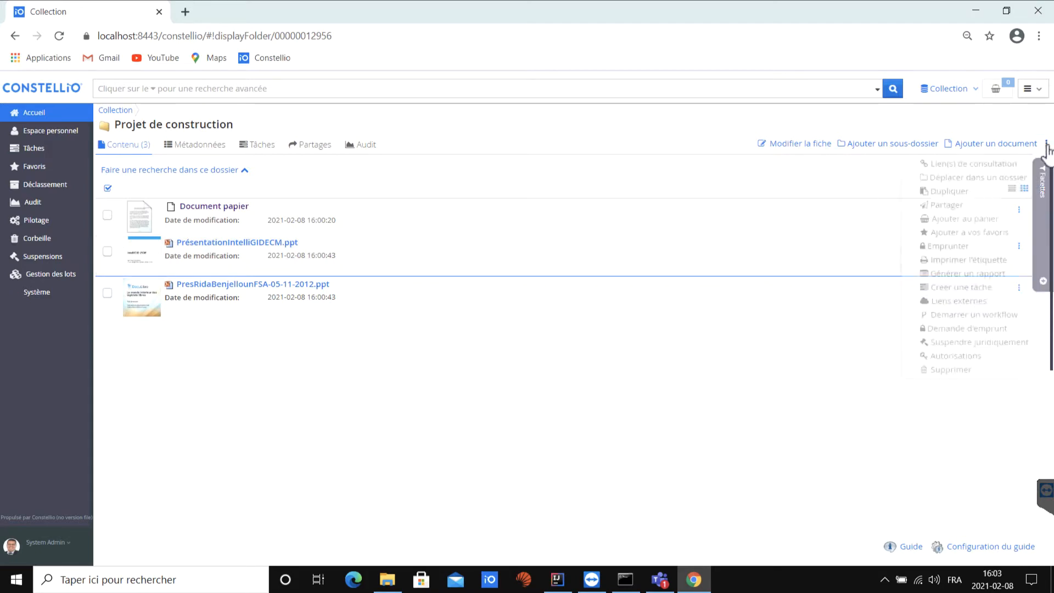
click(1047, 147)
click(1047, 147)
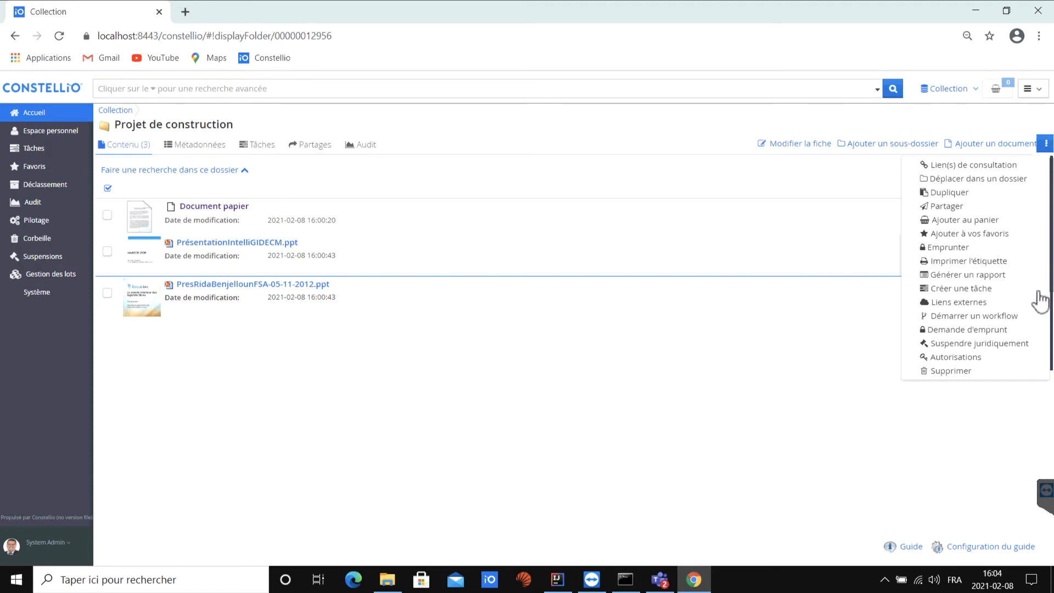
click(982, 306)
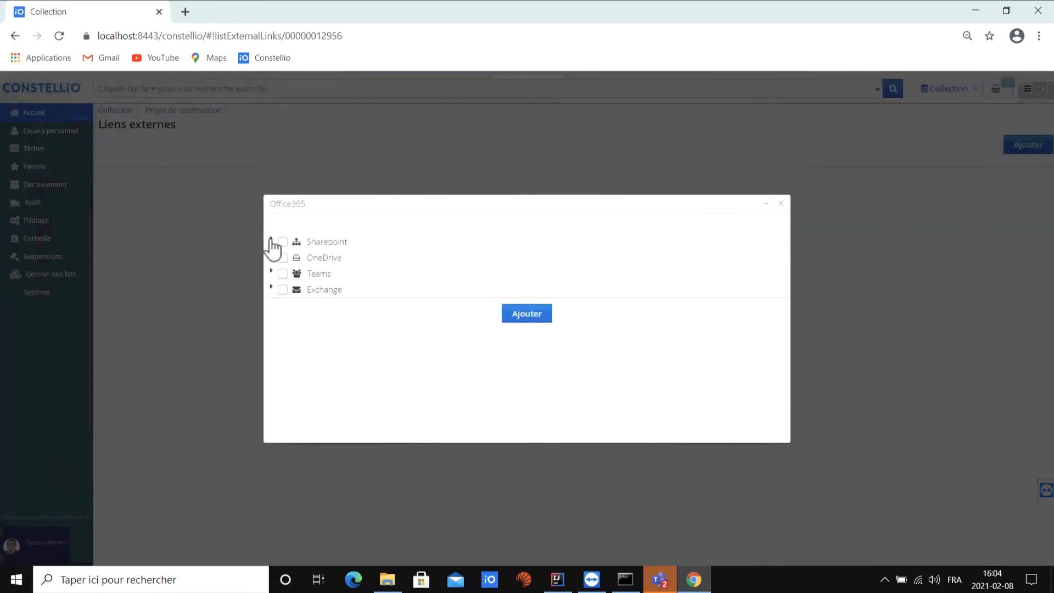
click(271, 241)
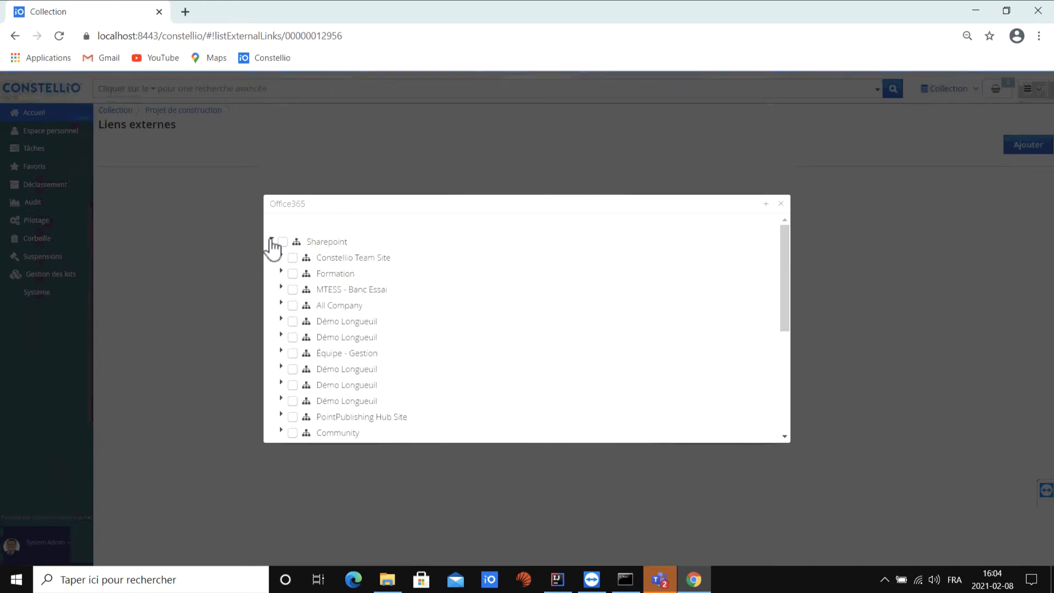
scroll(438, 350, down, 3)
scroll(431, 360, down, 1)
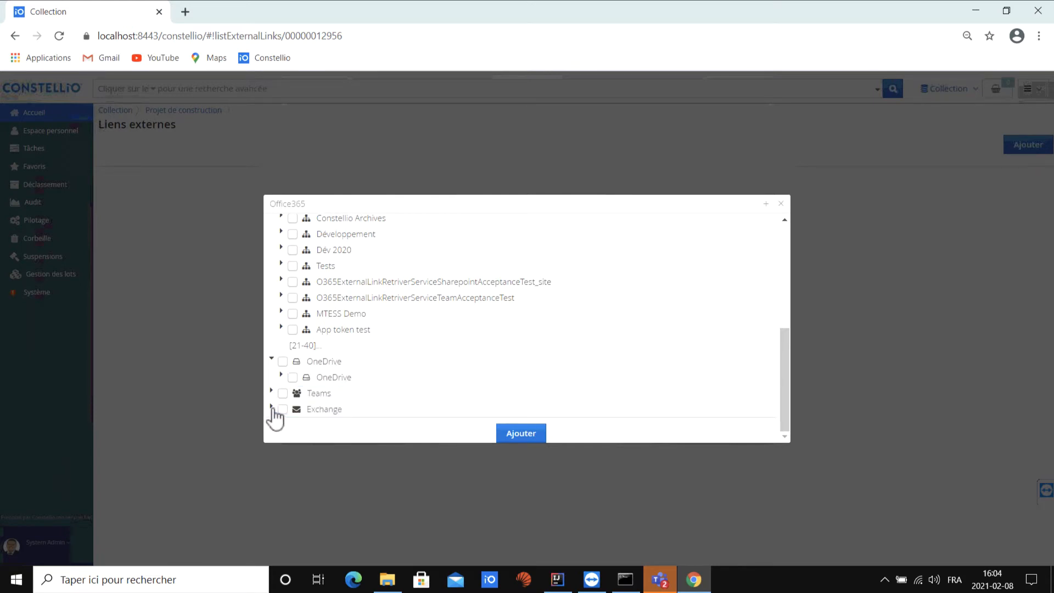
click(271, 407)
click(328, 363)
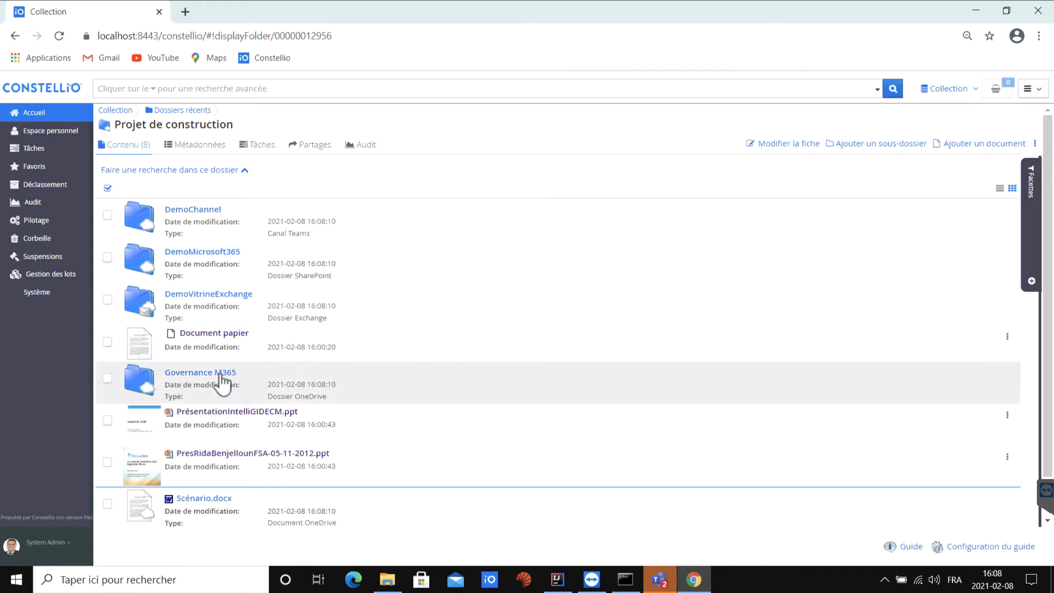
Preview the OneDrive document Scénario.docx, then check the Projet de construction folder's metadata and return to its contents.
scroll(309, 396, down, 1)
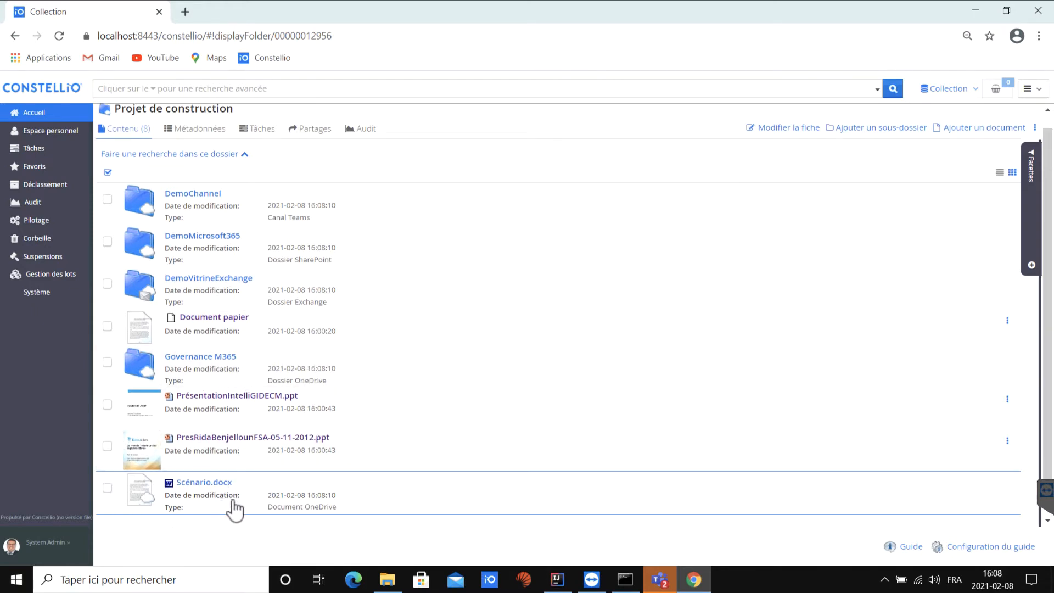
click(241, 507)
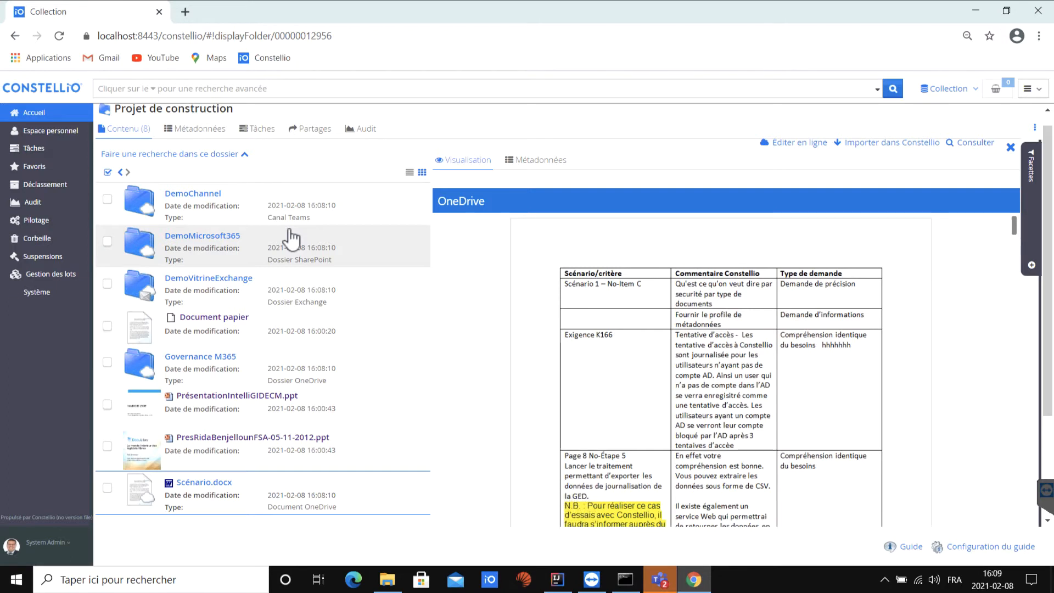
click(190, 134)
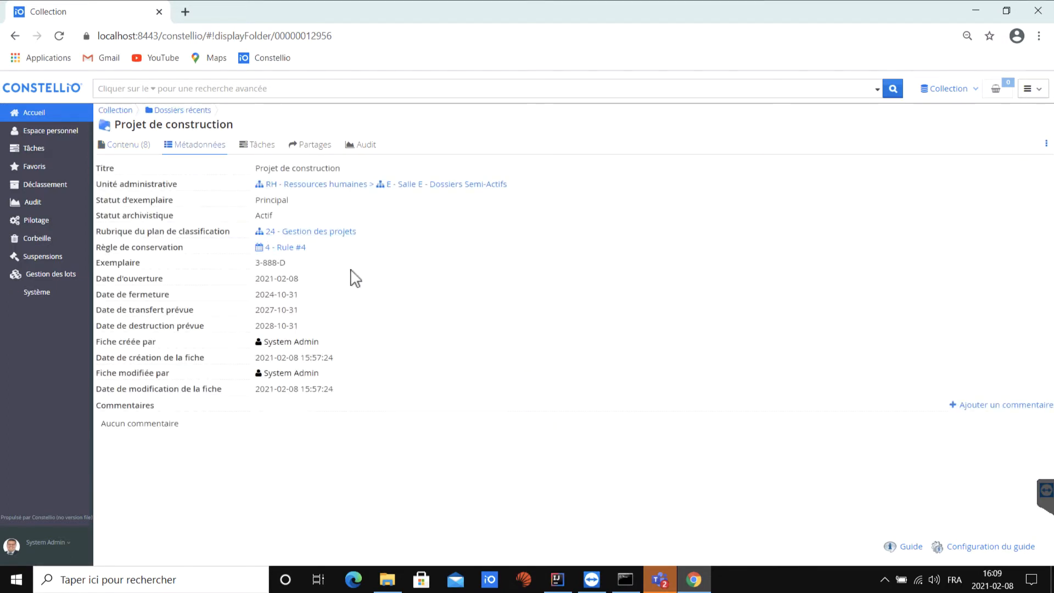
click(128, 150)
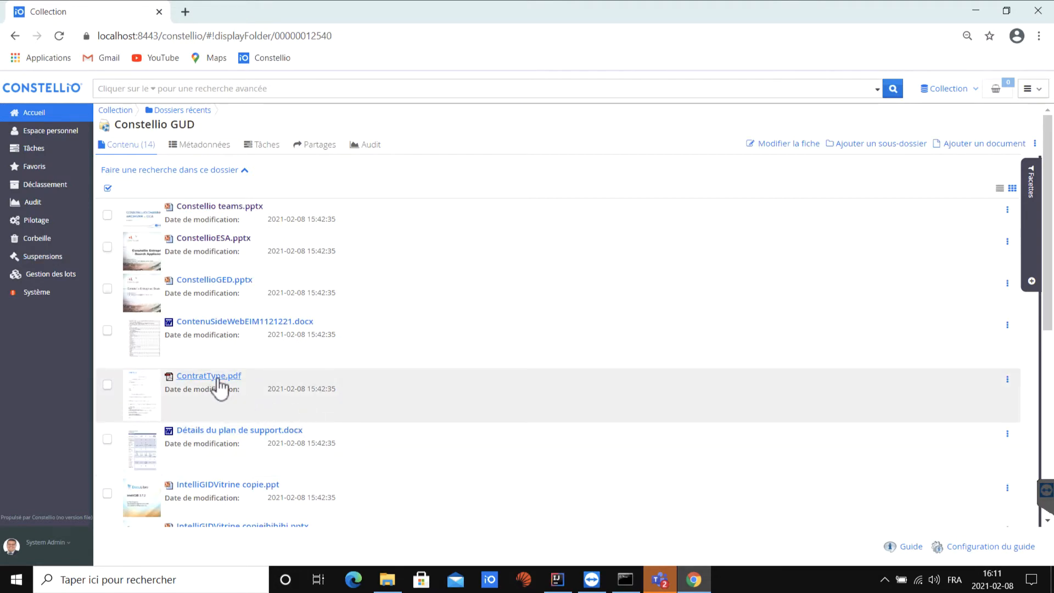
Open ContratType.pdf from the Constellio GUD folder in the large viewer without the metadata pane and read through to the signature section.
click(218, 377)
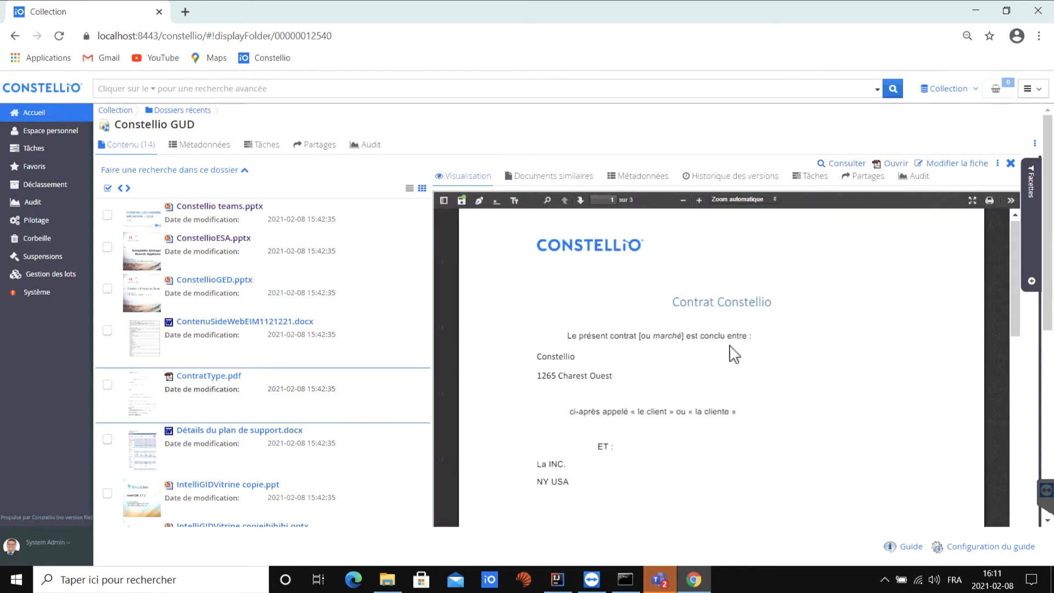
click(845, 165)
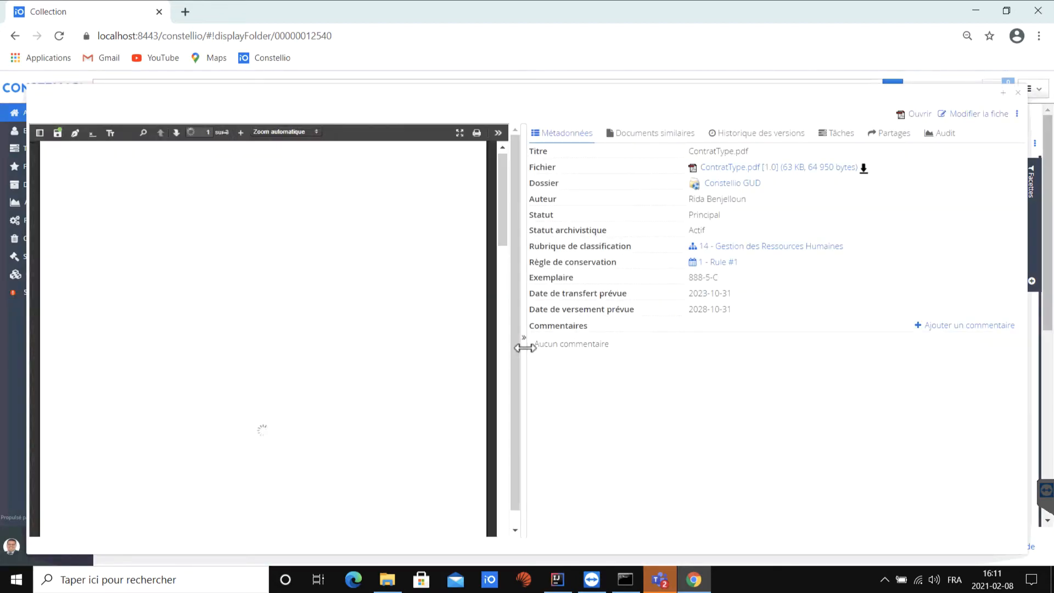
click(525, 340)
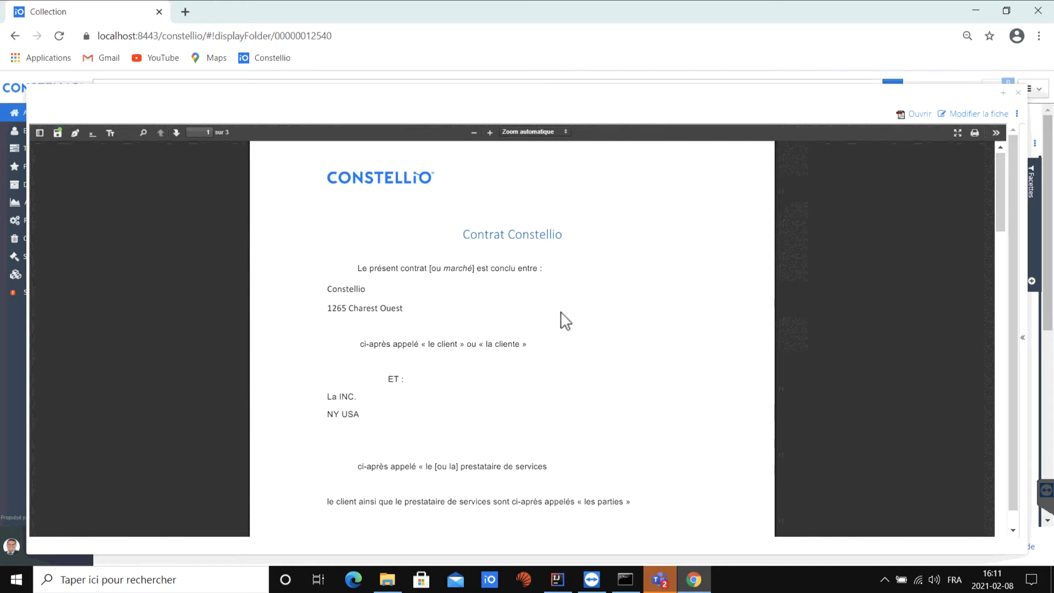
scroll(566, 321, down, 20)
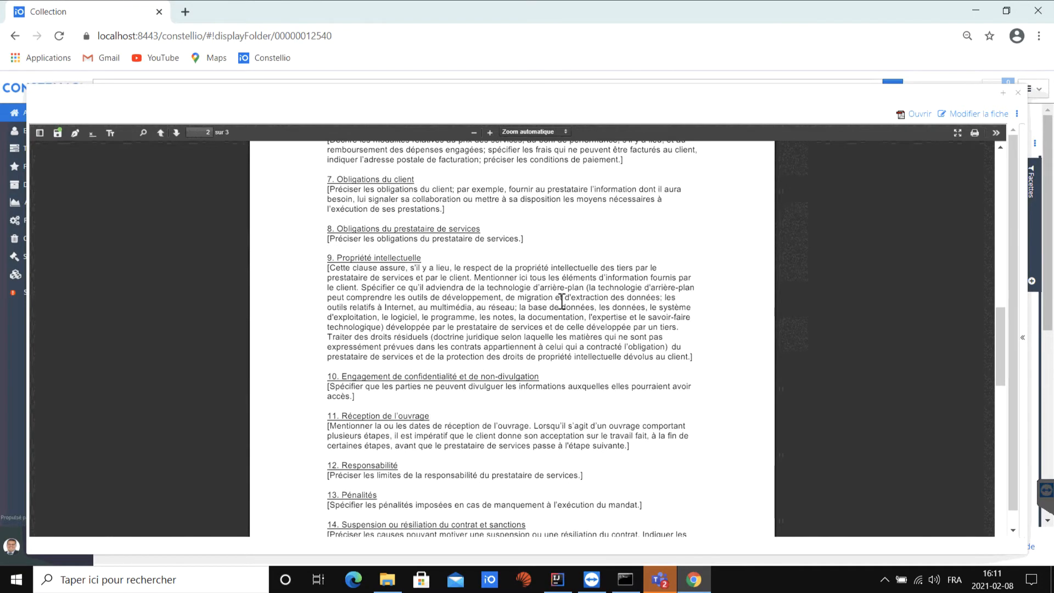
scroll(565, 310, down, 5)
scroll(566, 310, up, 8)
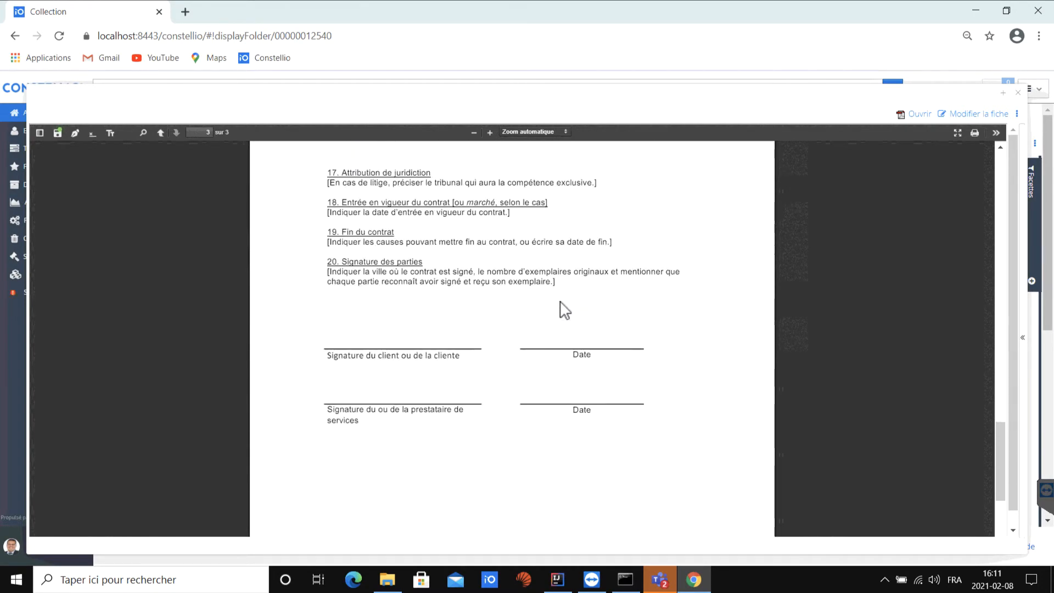
scroll(562, 307, down, 5)
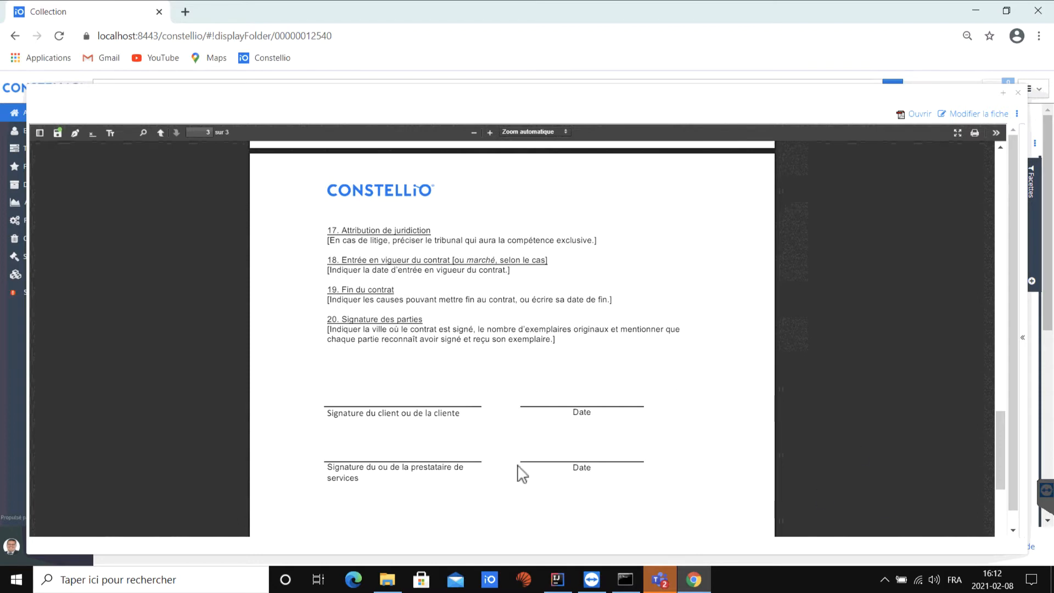
Place the saved handwritten signature above the client's signature line on page 3 of the contract.
click(75, 133)
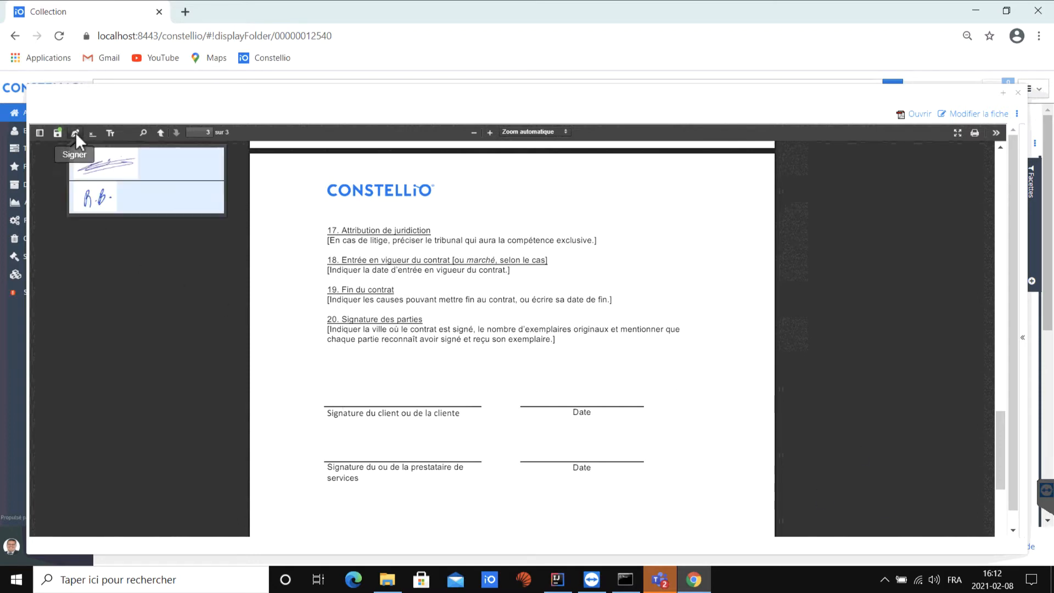
click(110, 164)
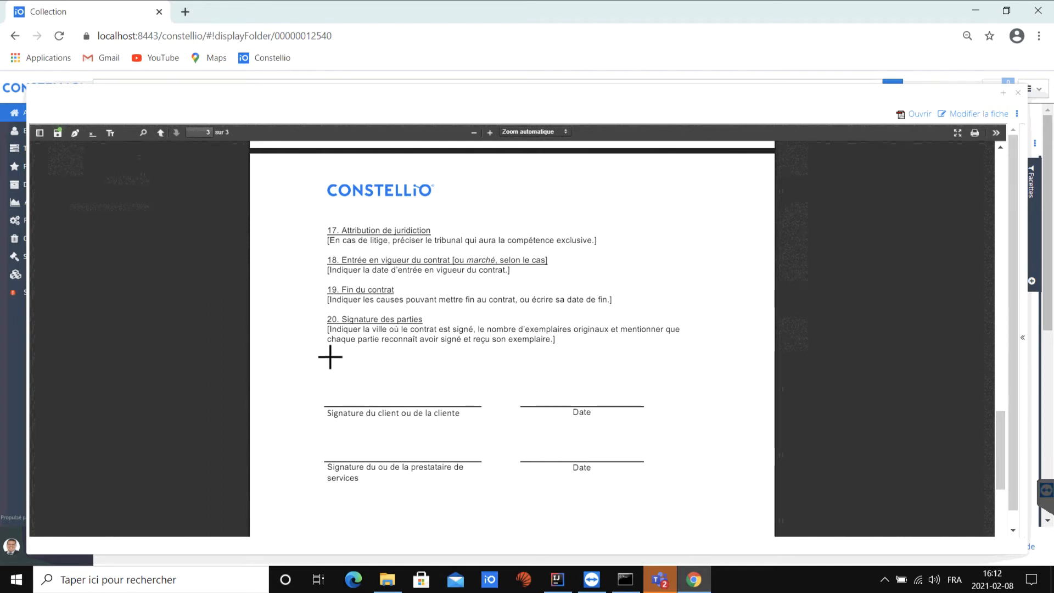
mouse_move(330, 357)
mouse_down()
mouse_move(479, 401)
mouse_move(463, 397)
mouse_up()
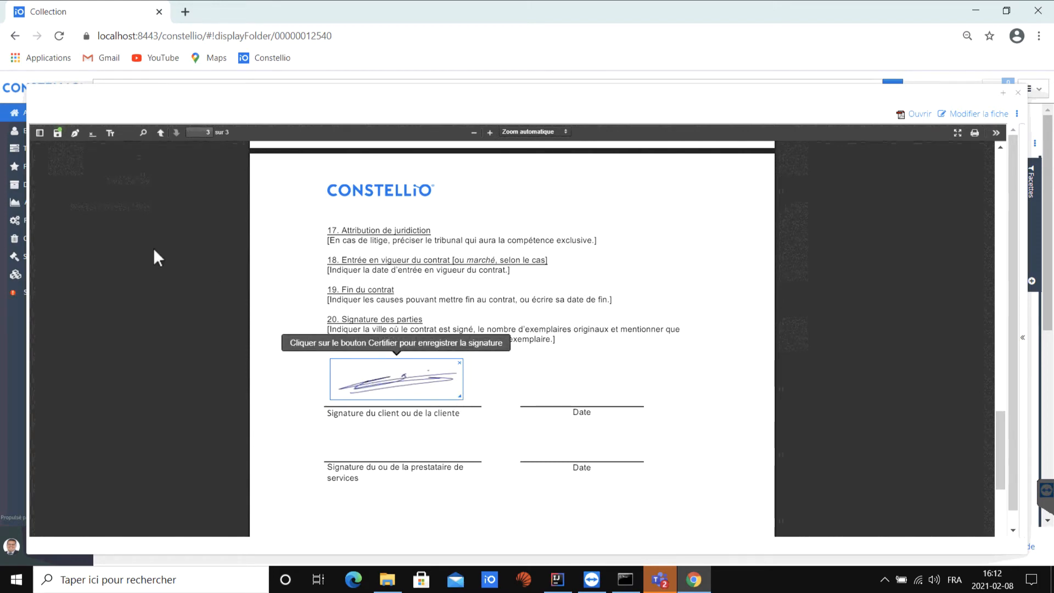
Add the text 20-02-2021 above the Date line beside the client's signature and shrink it to fit.
click(112, 133)
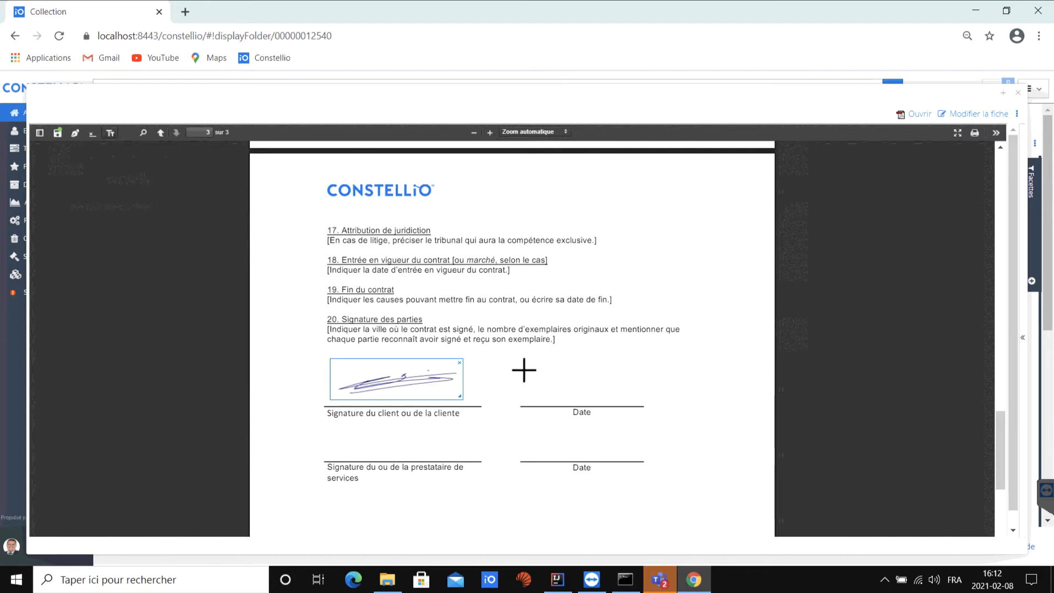
drag(524, 371, 633, 394)
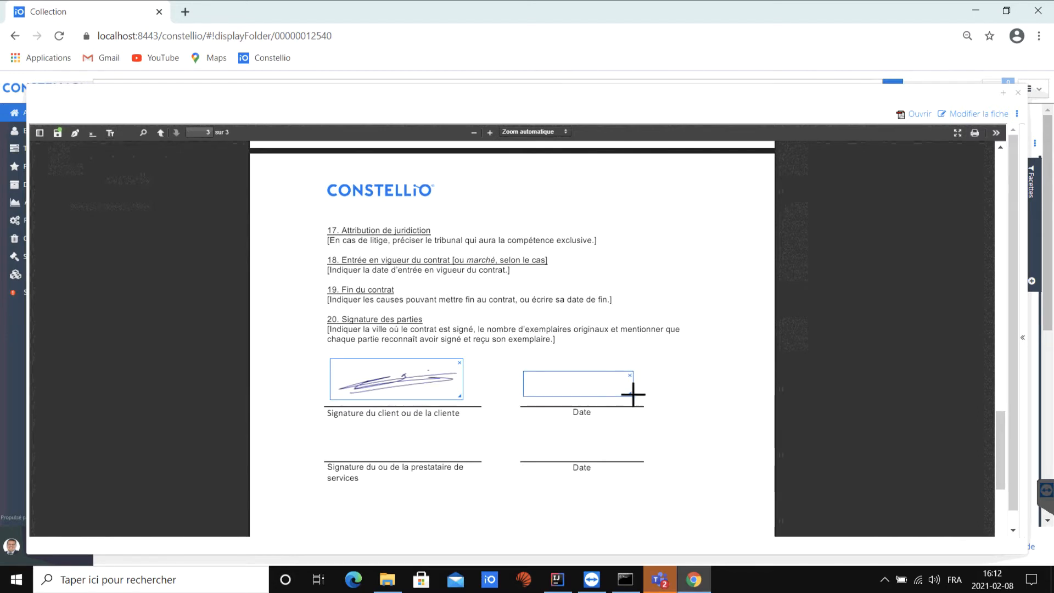
click(557, 383)
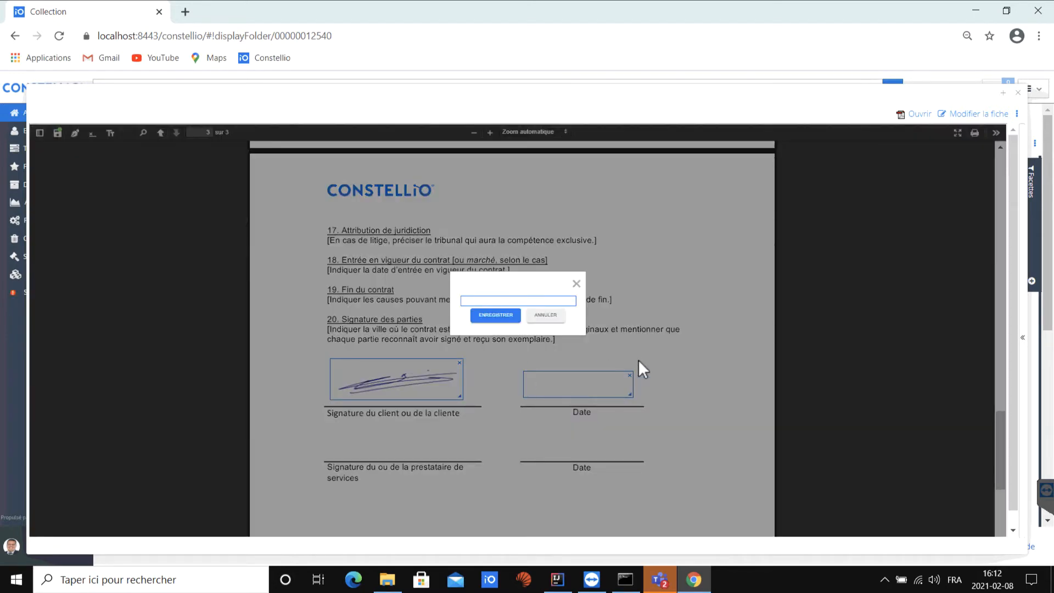
text(20-02-2021)
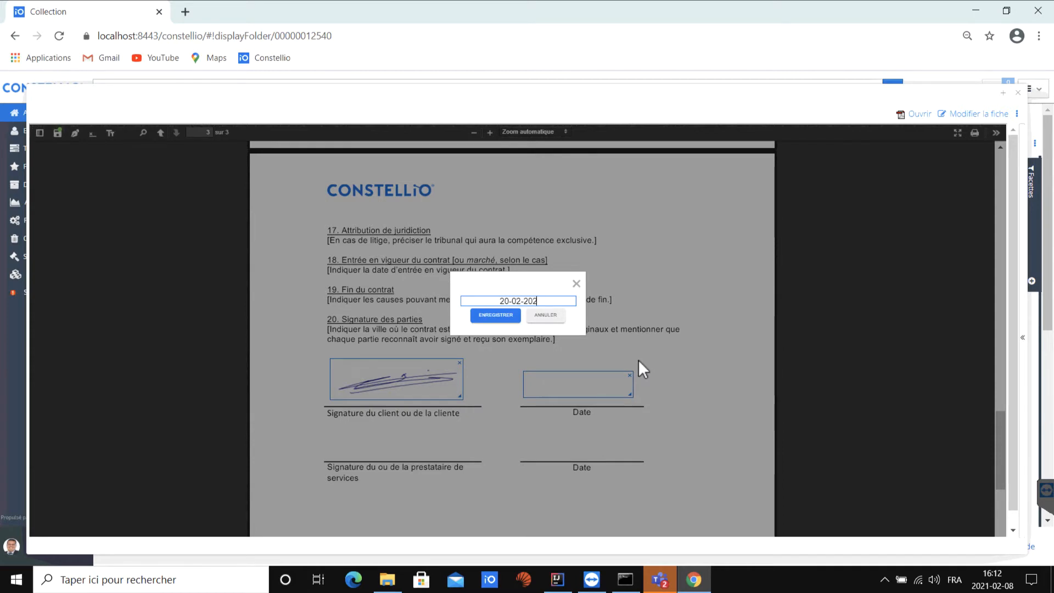
click(491, 317)
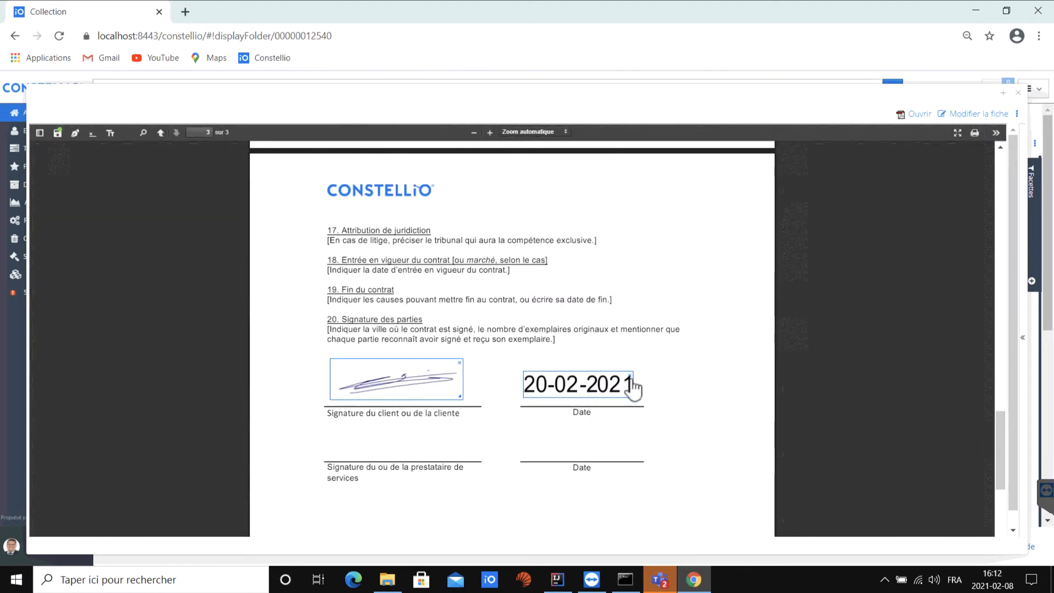
mouse_move(632, 396)
mouse_down()
mouse_move(601, 383)
mouse_move(599, 405)
mouse_up()
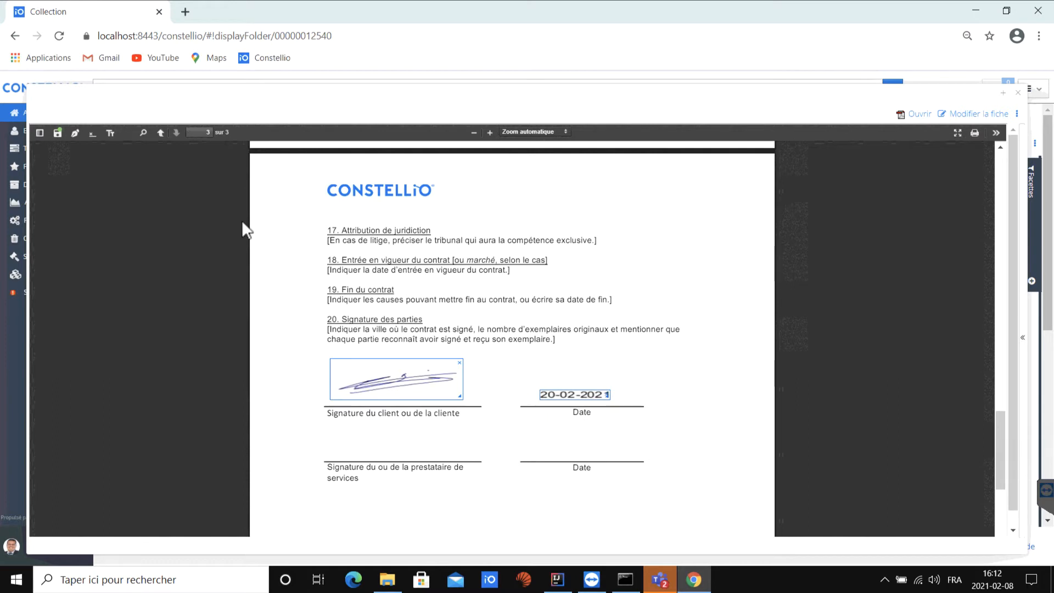
Place a "Signer ici" marker above the service provider's signature line.
click(91, 134)
drag(335, 428, 462, 456)
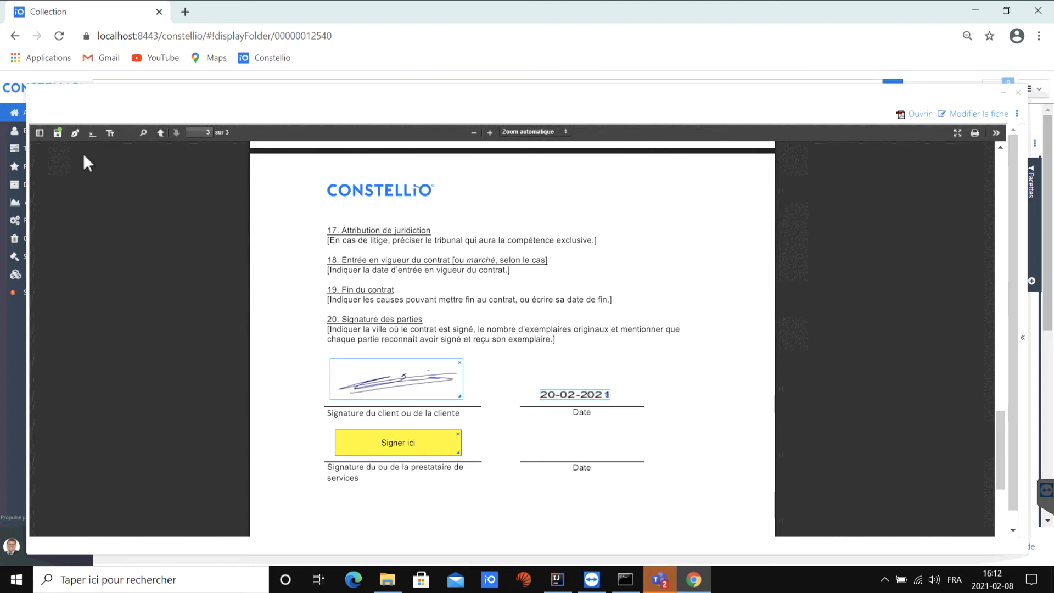
Remove the saved handwritten initials from the signature tool, keeping the saved signature.
click(74, 134)
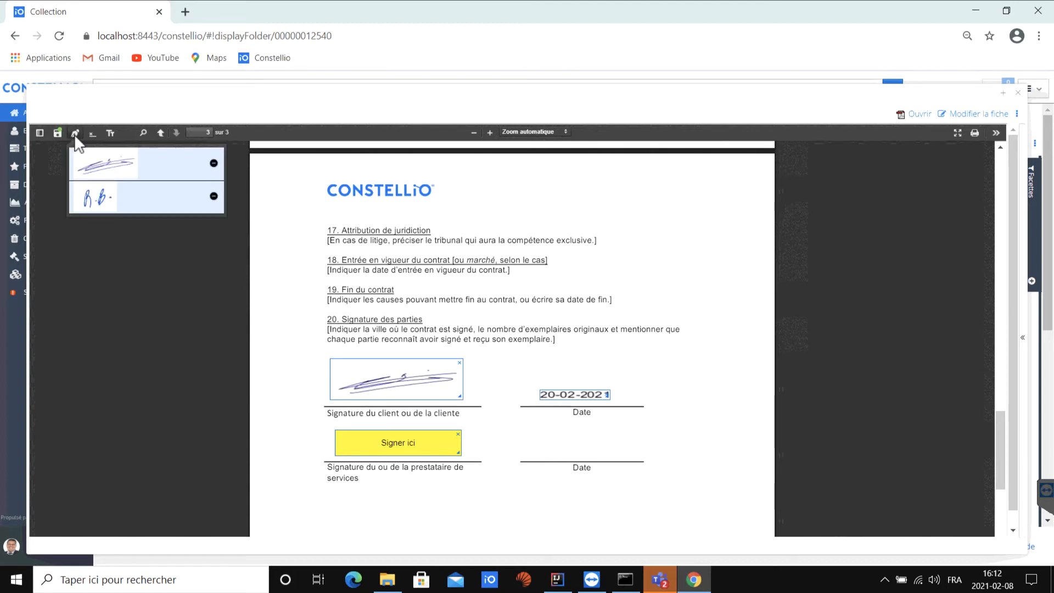
click(213, 197)
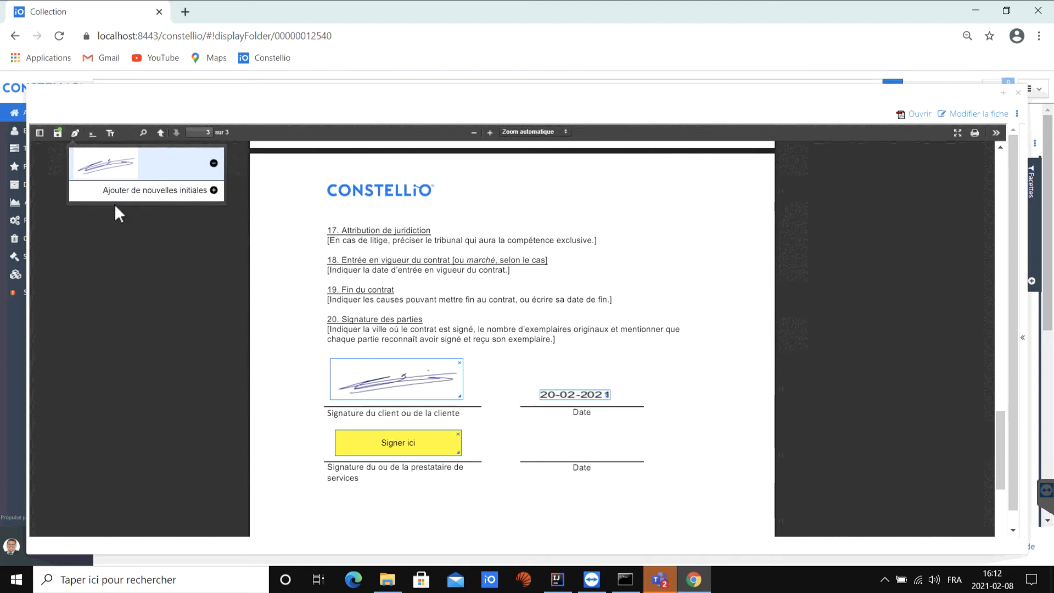
click(154, 192)
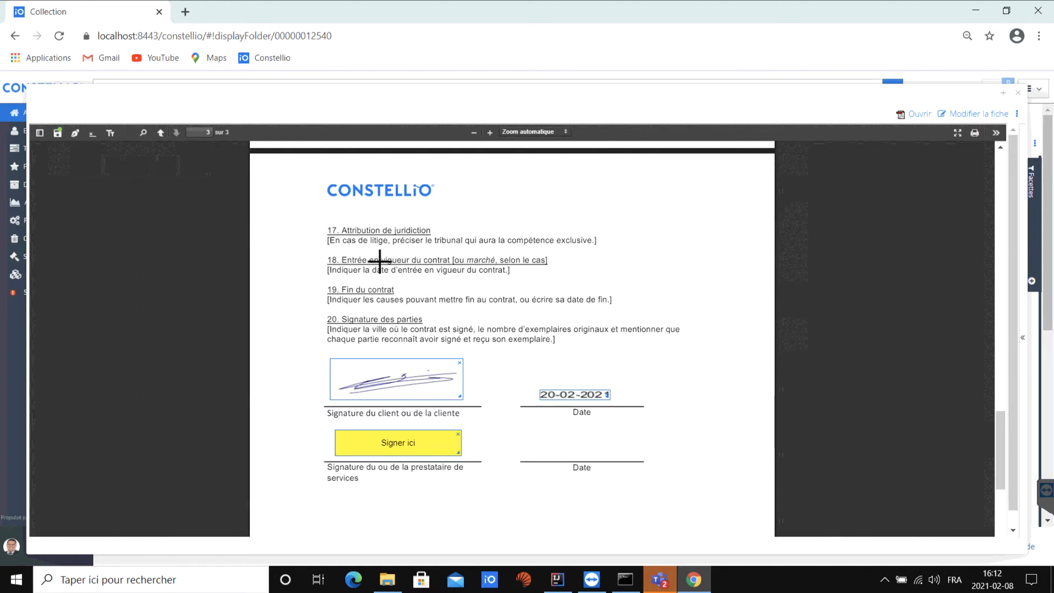
drag(571, 184, 675, 217)
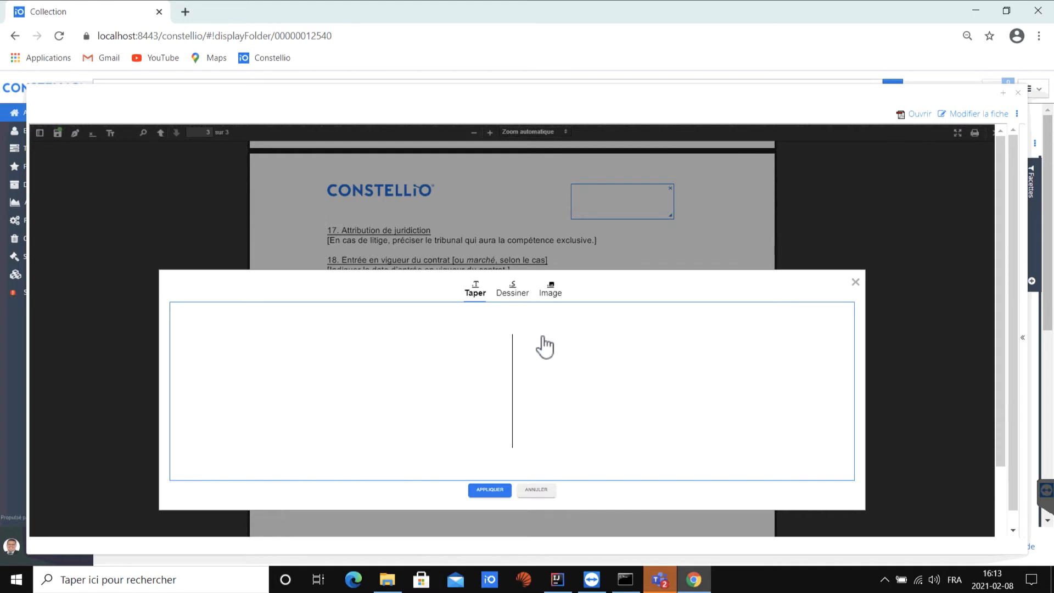
text(Constllio)
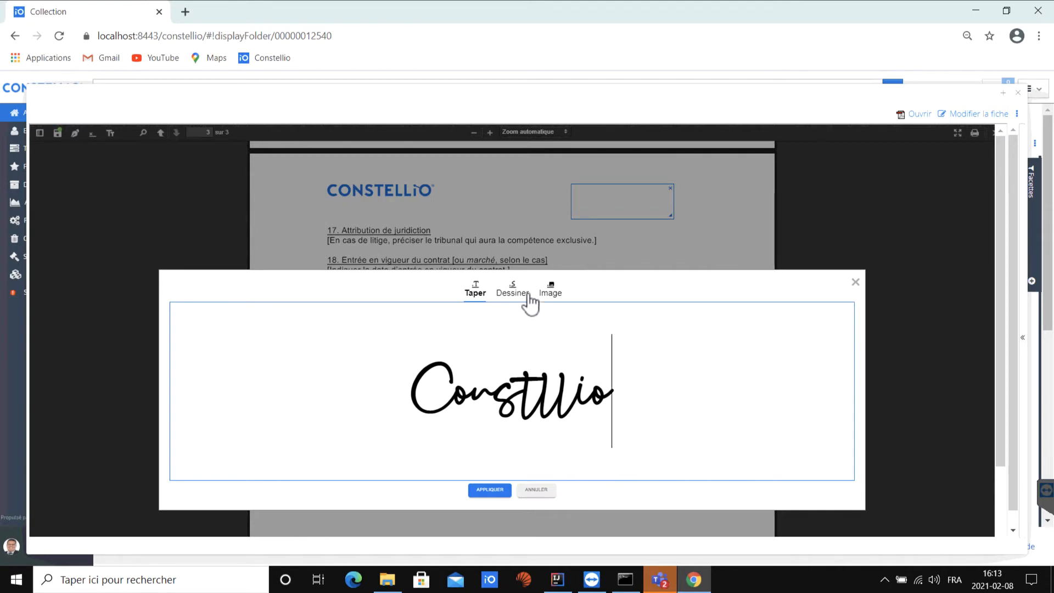
click(507, 293)
drag(466, 372, 628, 411)
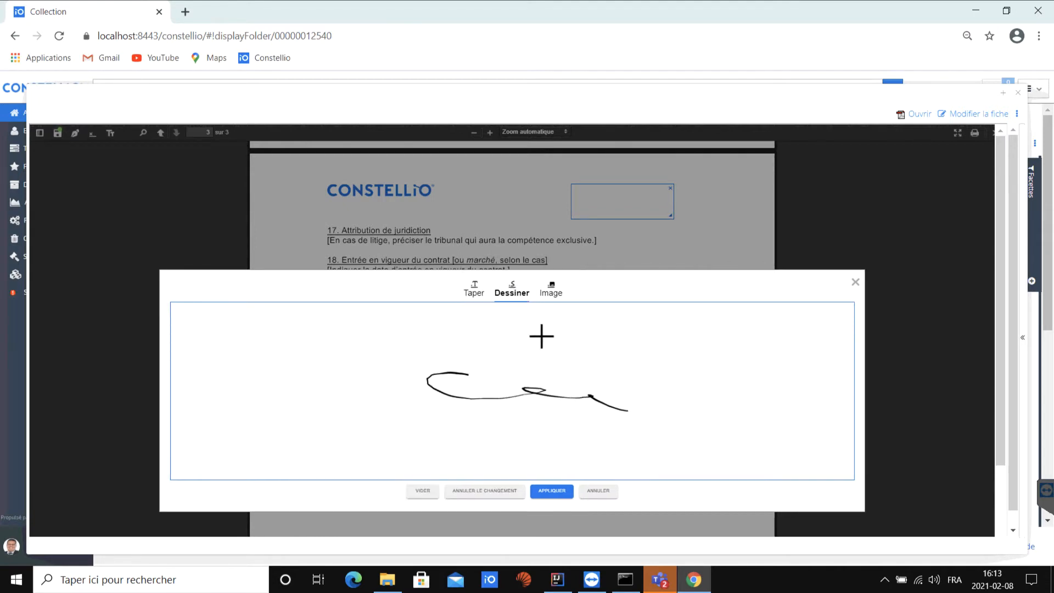
click(602, 493)
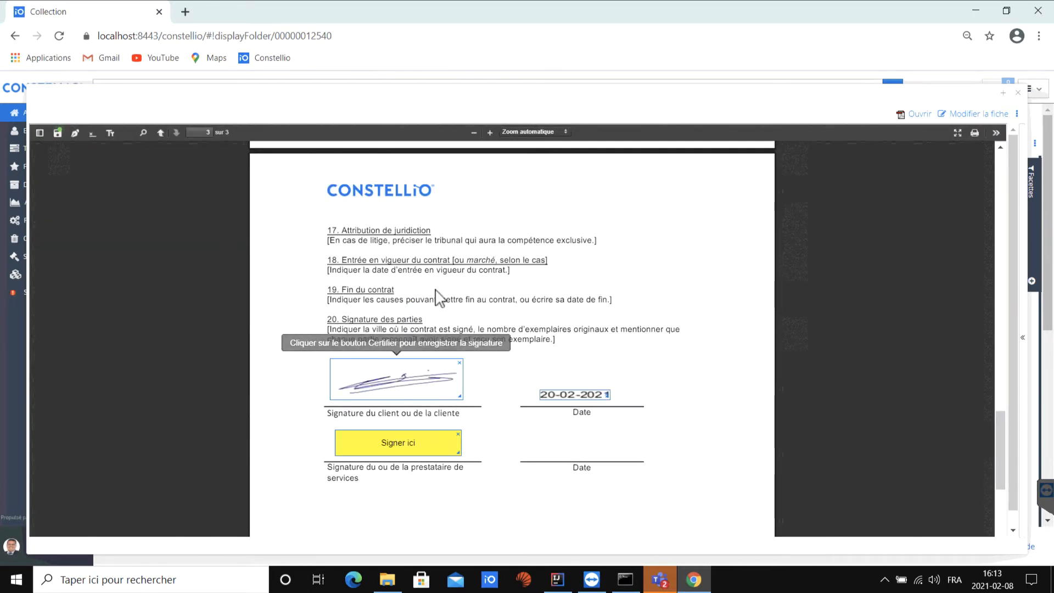
Certify the contract to save the client's signature and date into the document, and check the signature section on page 3.
click(59, 133)
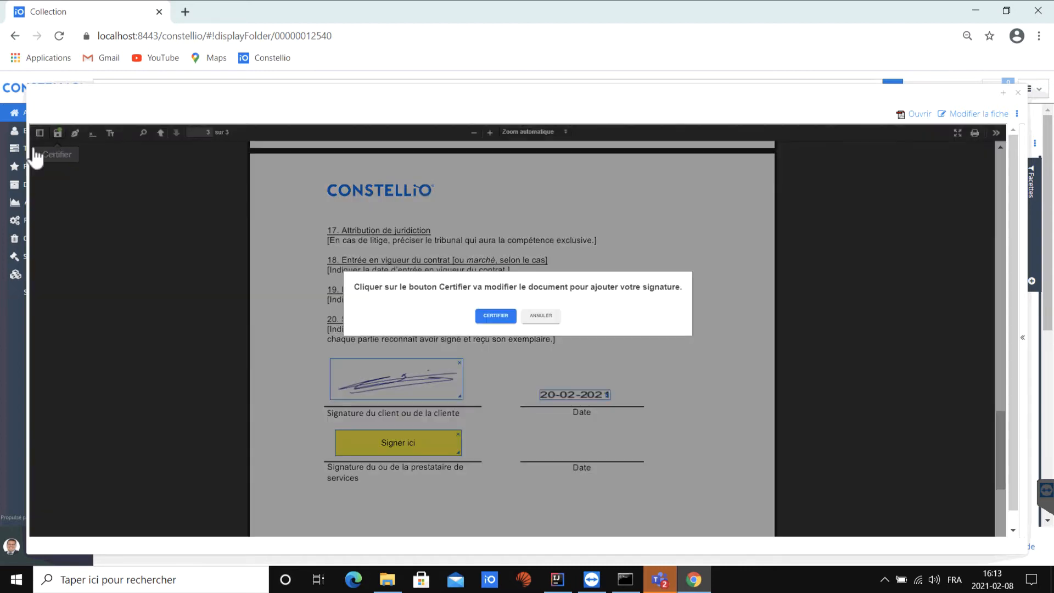
click(496, 317)
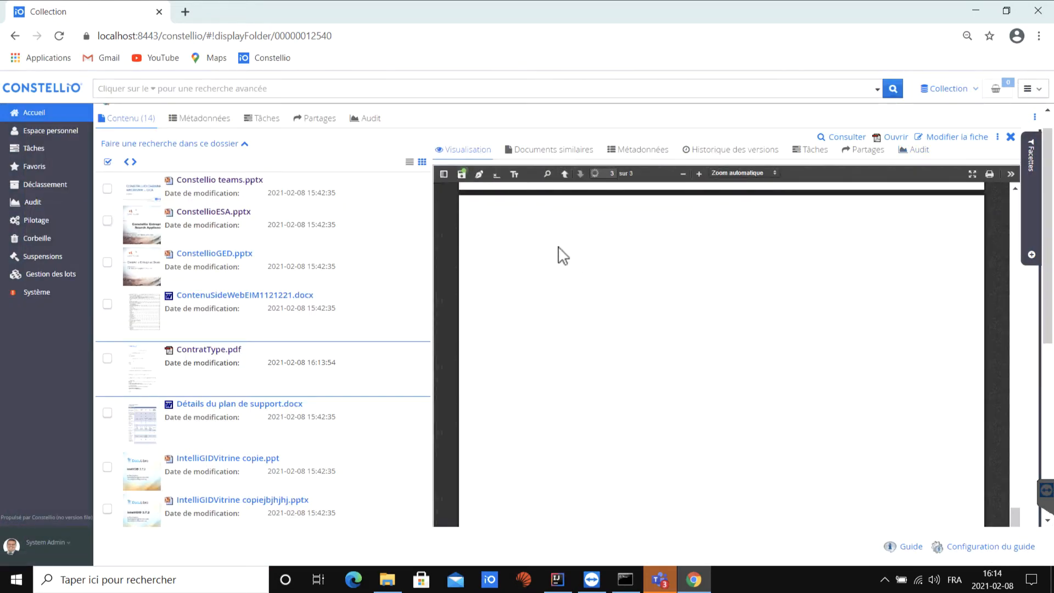
scroll(700, 379, down, 1)
mouse_move(615, 379)
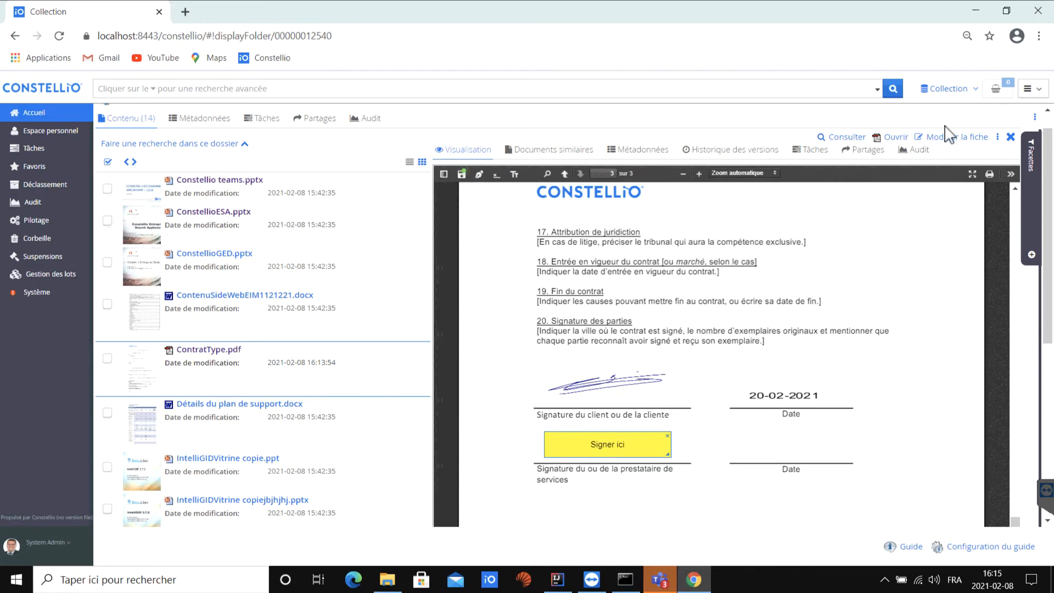
Start a signature request for ContratType.pdf and set the recipient type to Externe.
click(997, 137)
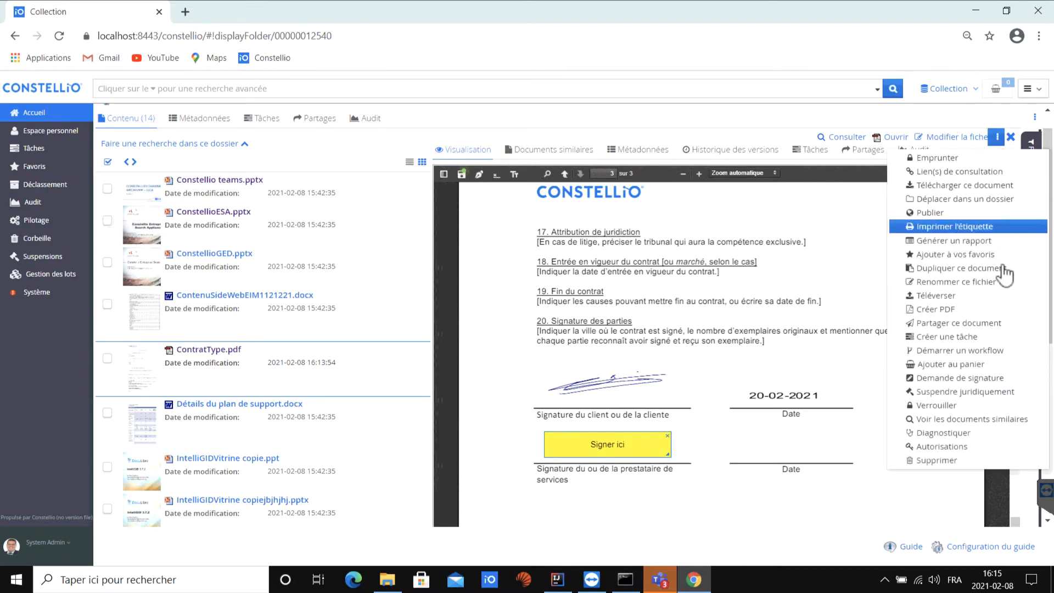
click(1000, 378)
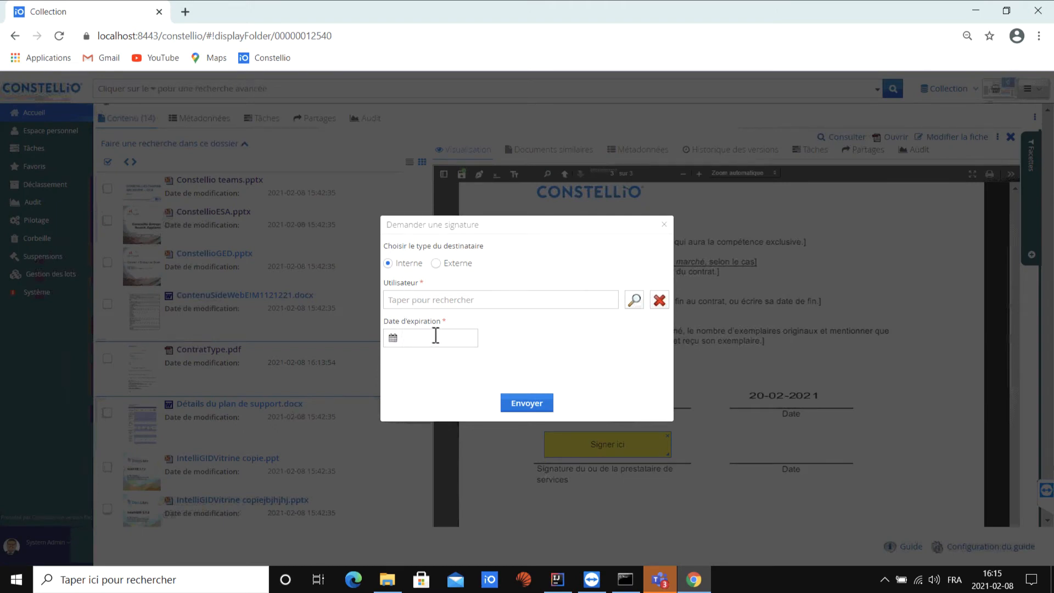
click(436, 264)
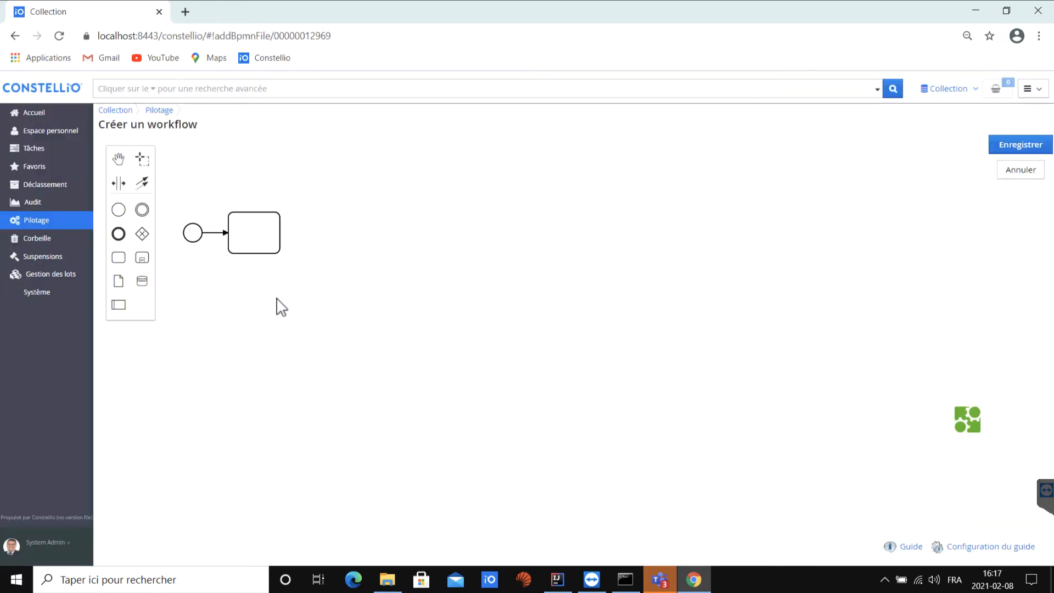
Append a second task after the first one in the workflow diagram, followed by an exclusive gateway.
click(270, 242)
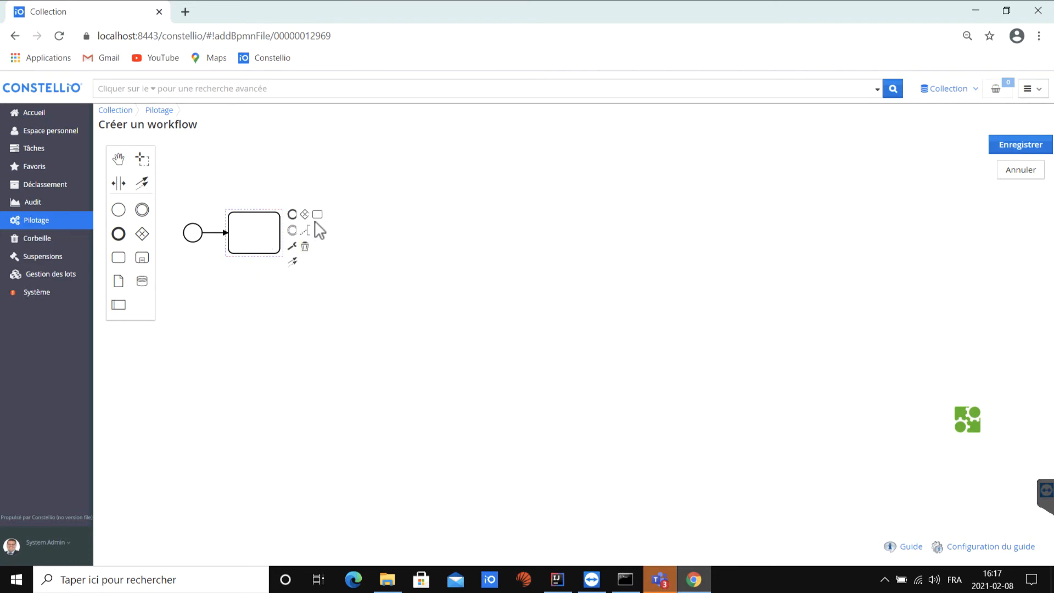
click(317, 214)
click(340, 241)
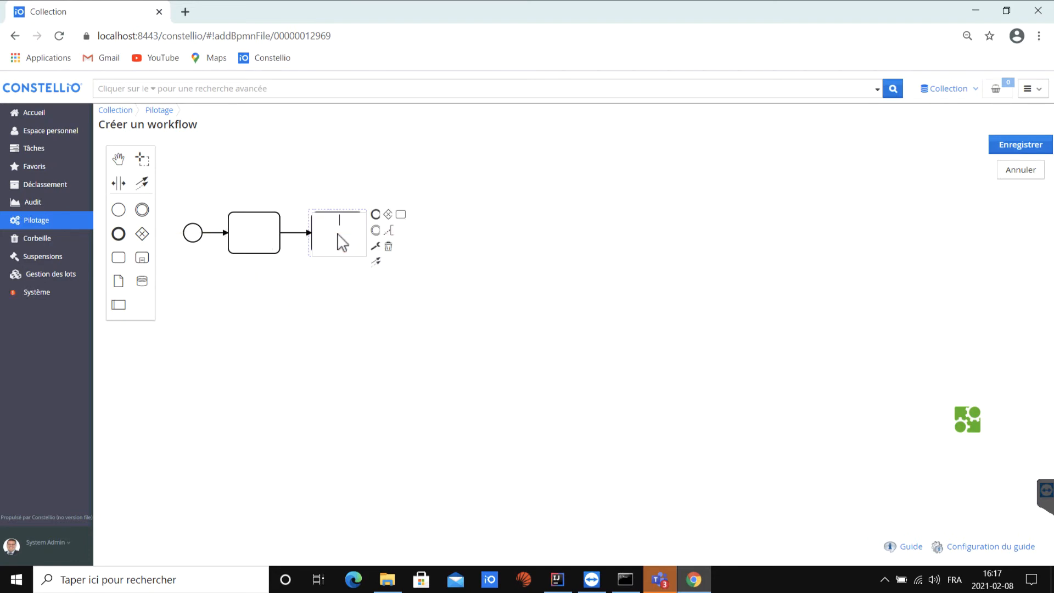
click(389, 215)
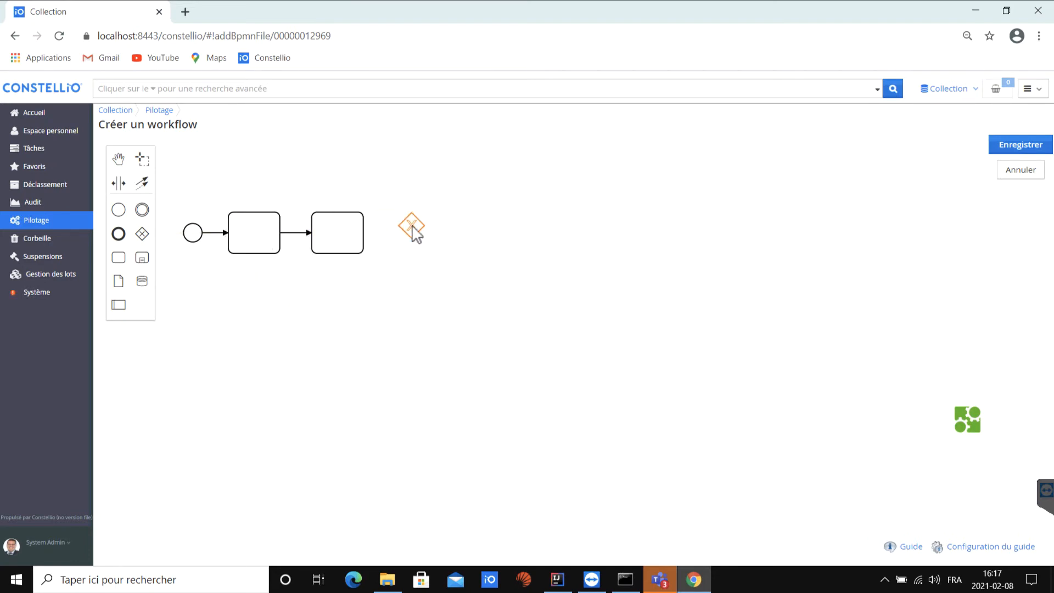
click(413, 237)
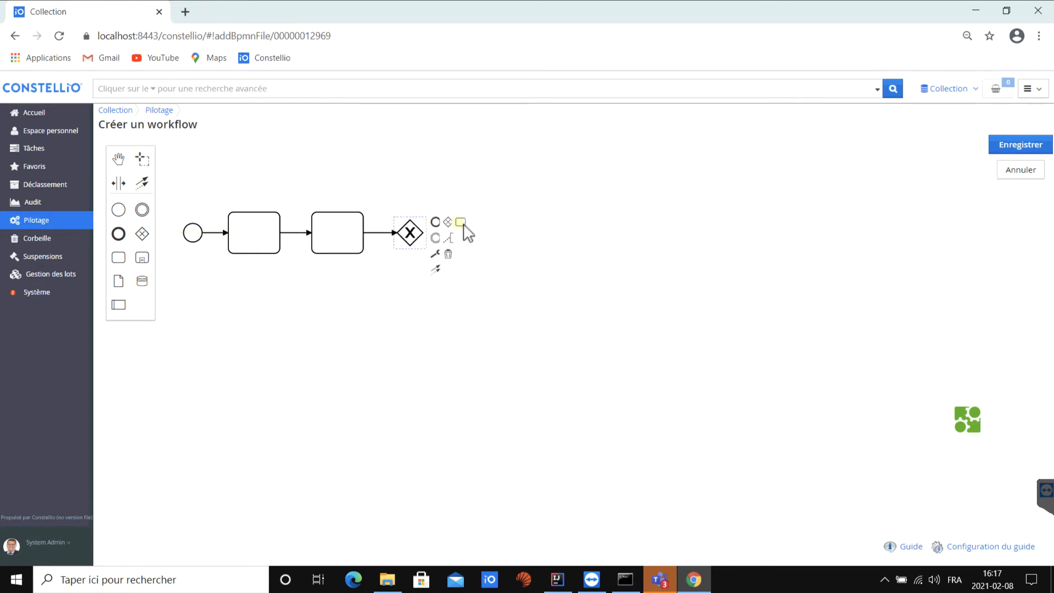
Append a third task after the gateway and finish the workflow diagram with an end event.
click(460, 222)
click(489, 238)
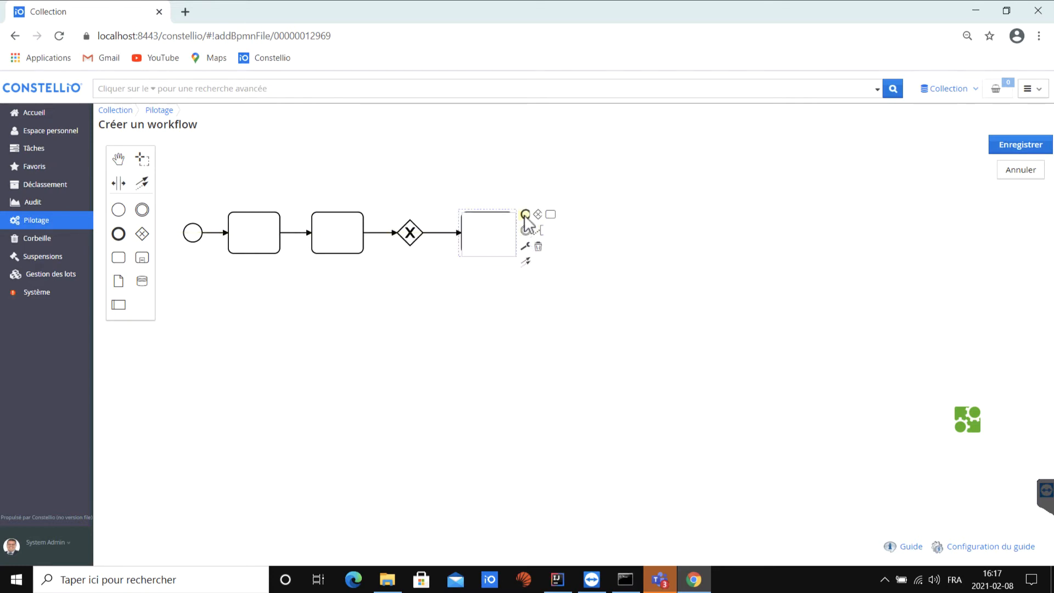
click(526, 230)
click(553, 233)
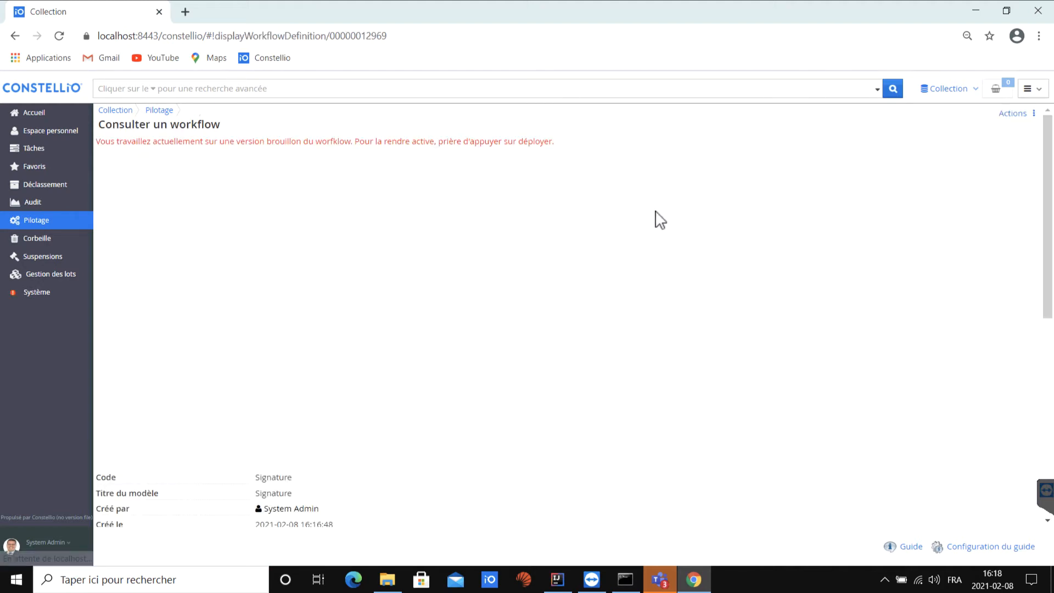
Select the Création du contrat task in the Signature workflow and open it for modification.
scroll(625, 349, down, 2)
scroll(626, 358, down, 2)
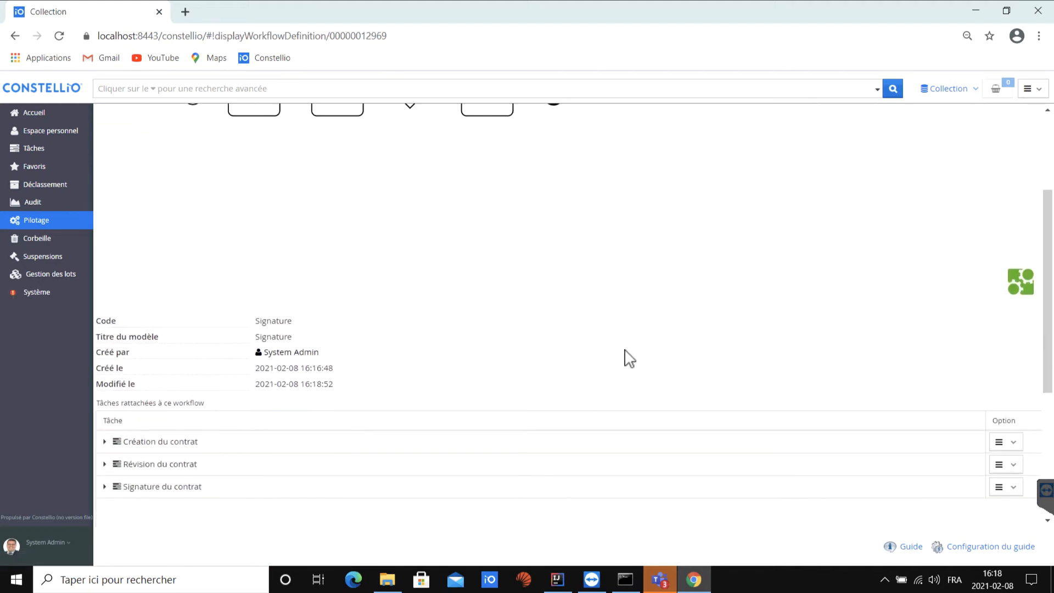
scroll(626, 358, up, 3)
click(258, 255)
scroll(598, 342, down, 5)
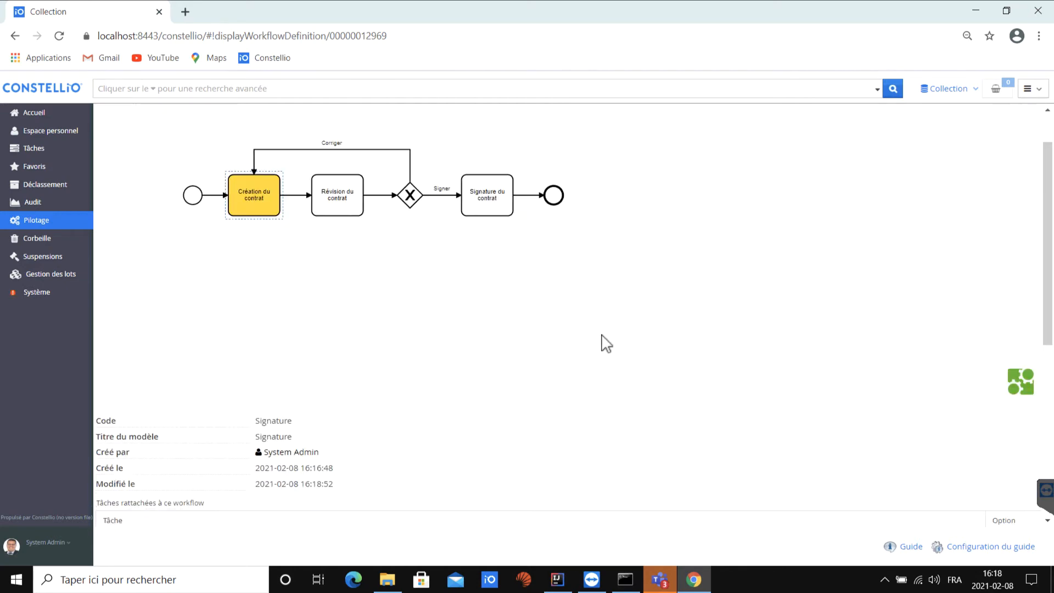
click(999, 397)
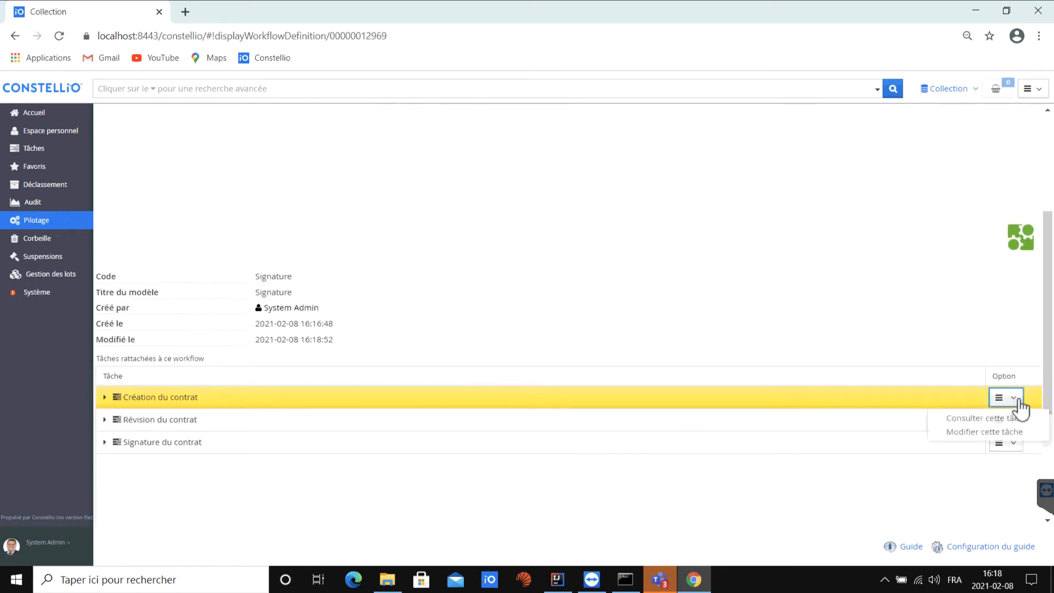
click(1000, 399)
click(1000, 399)
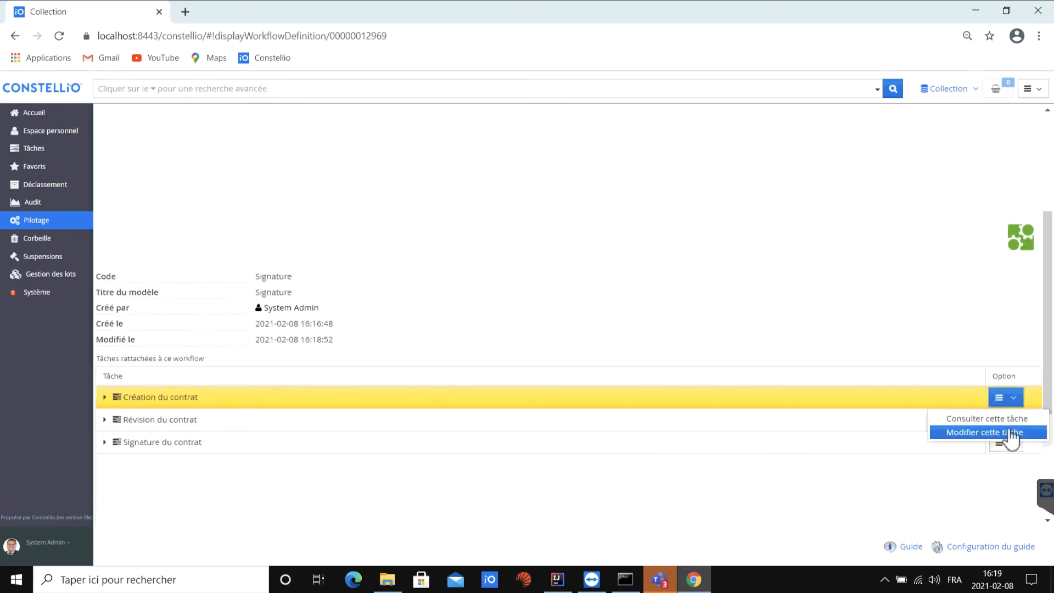
click(1012, 433)
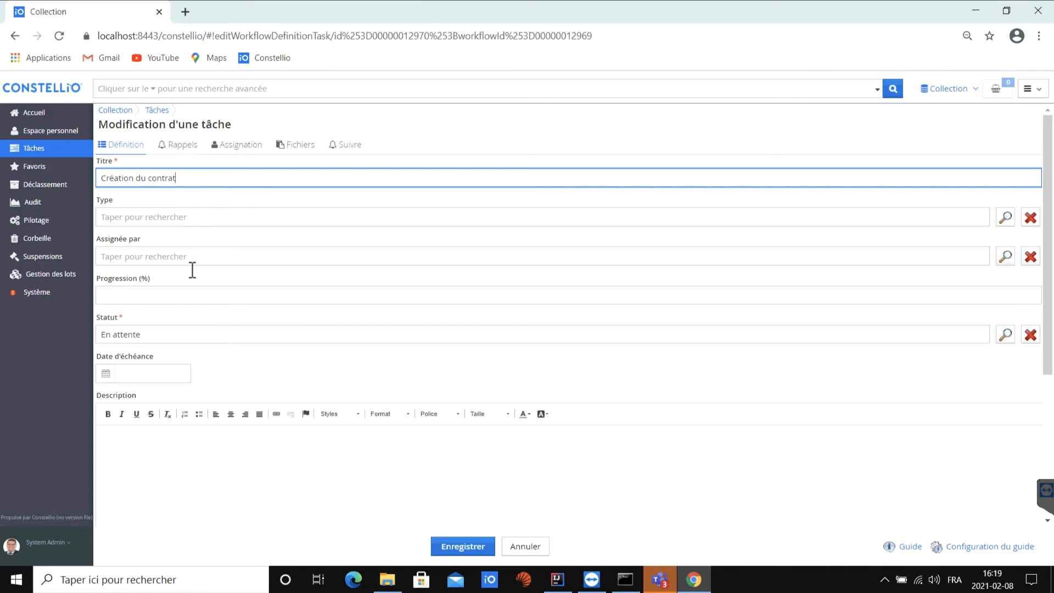
Set the due period after assignment to 4 days for the task and review its assignment settings.
scroll(222, 298, down, 3)
click(111, 433)
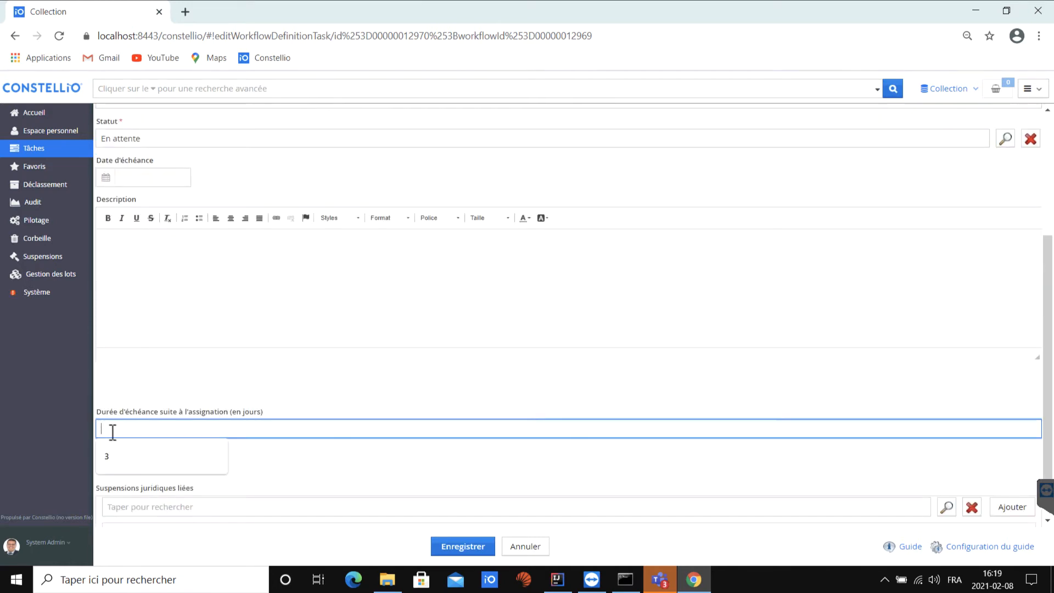
text(4)
scroll(257, 362, up, 3)
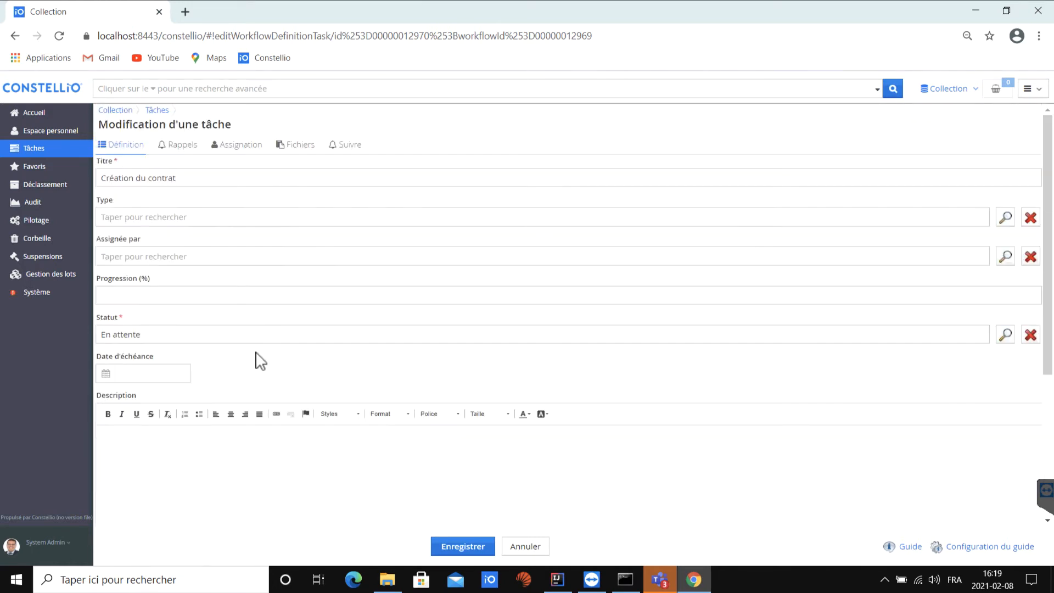
click(233, 146)
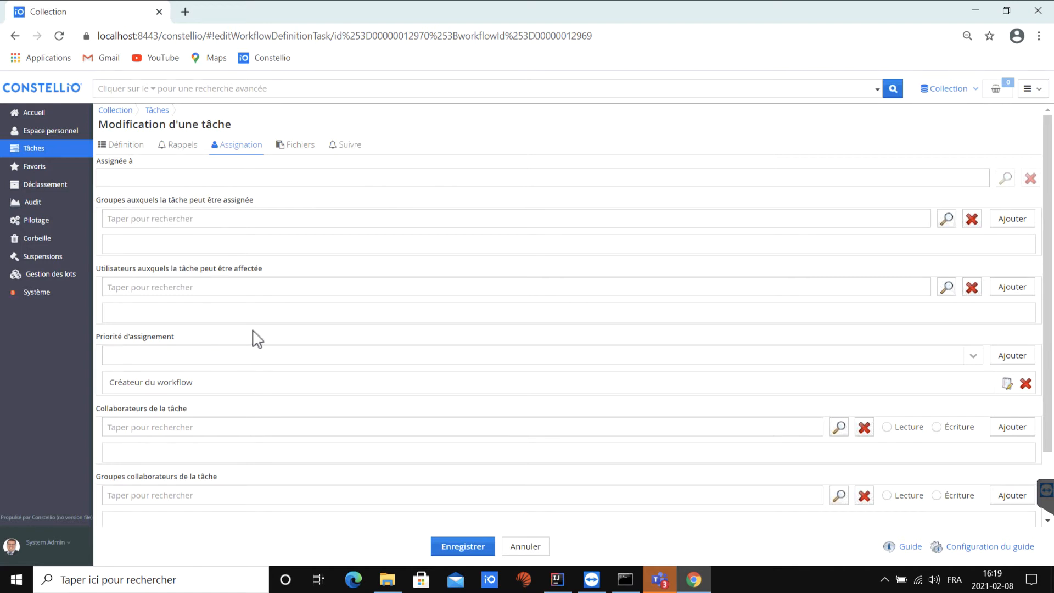
Set the task's reminder offset to 2 days avant date d'échéance and show the task's file settings.
click(182, 146)
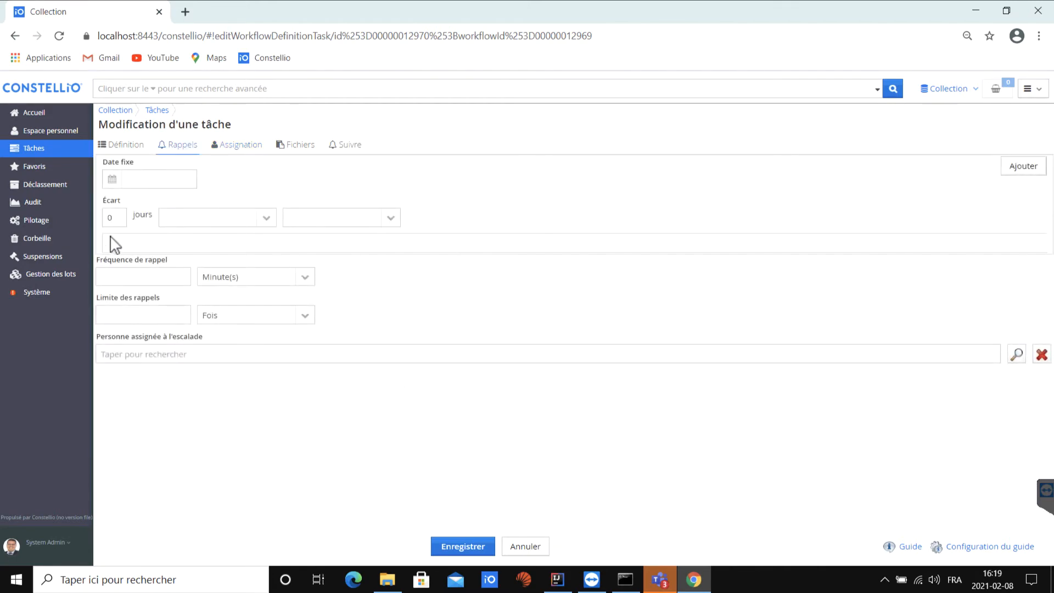
click(115, 218)
text(2)
click(265, 219)
click(236, 254)
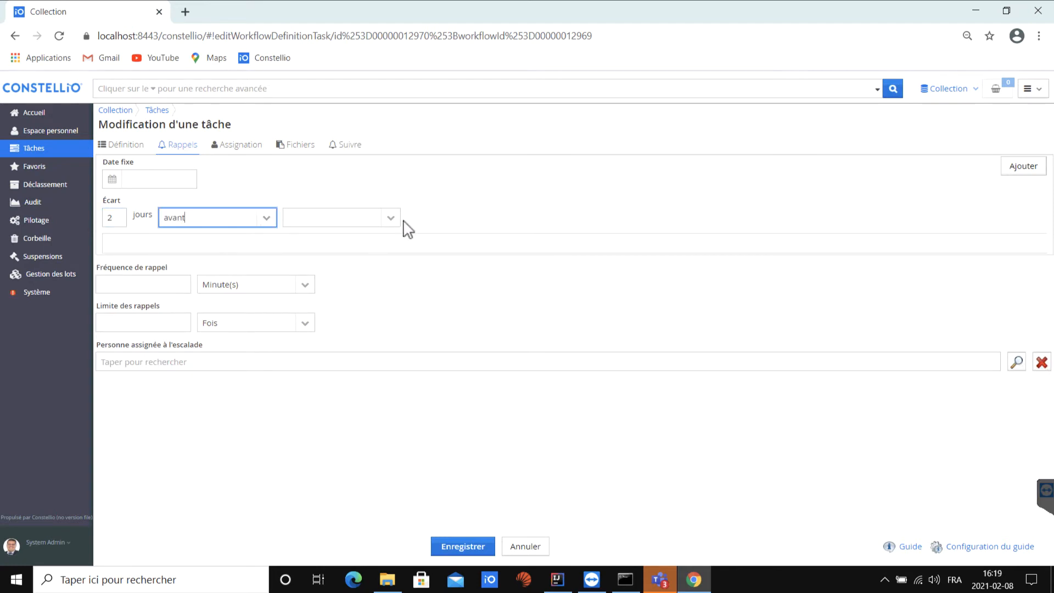
click(391, 218)
click(363, 267)
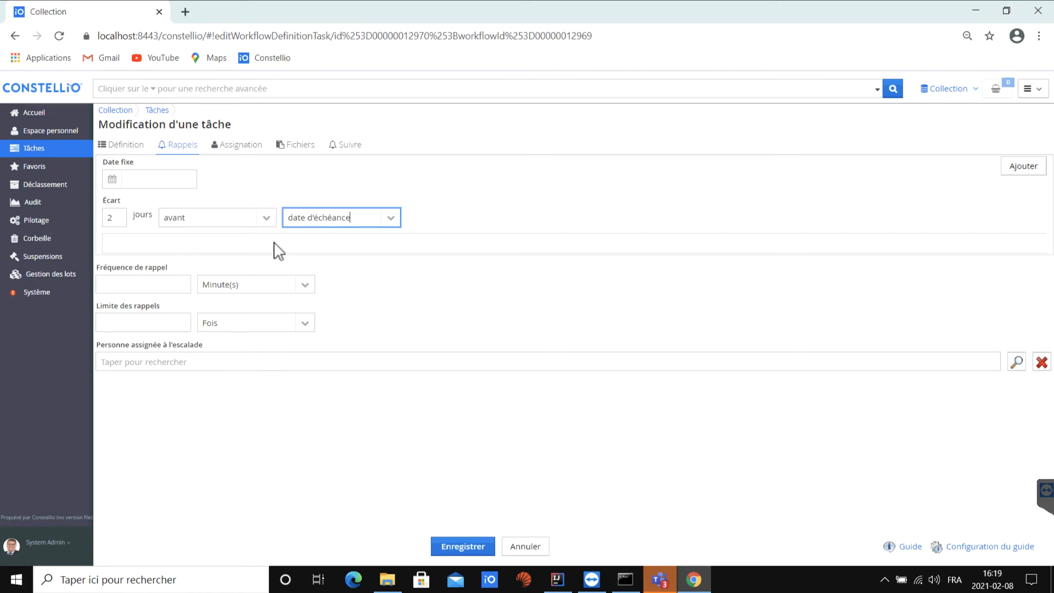
click(299, 145)
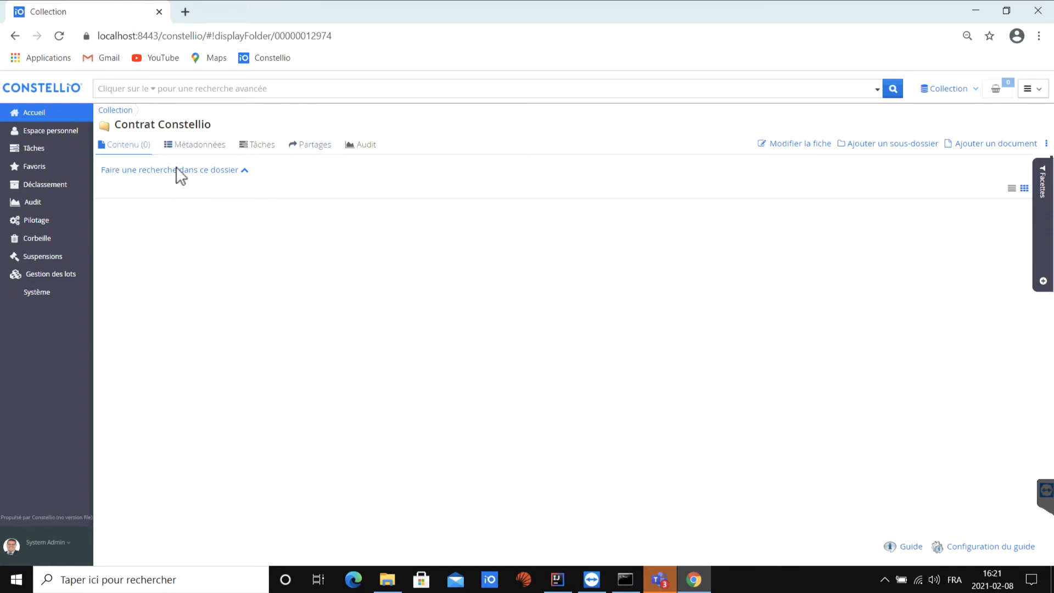
Start the Signature workflow on the Contrat Constellio folder with Ressources humaines as the administrative unit.
click(1047, 145)
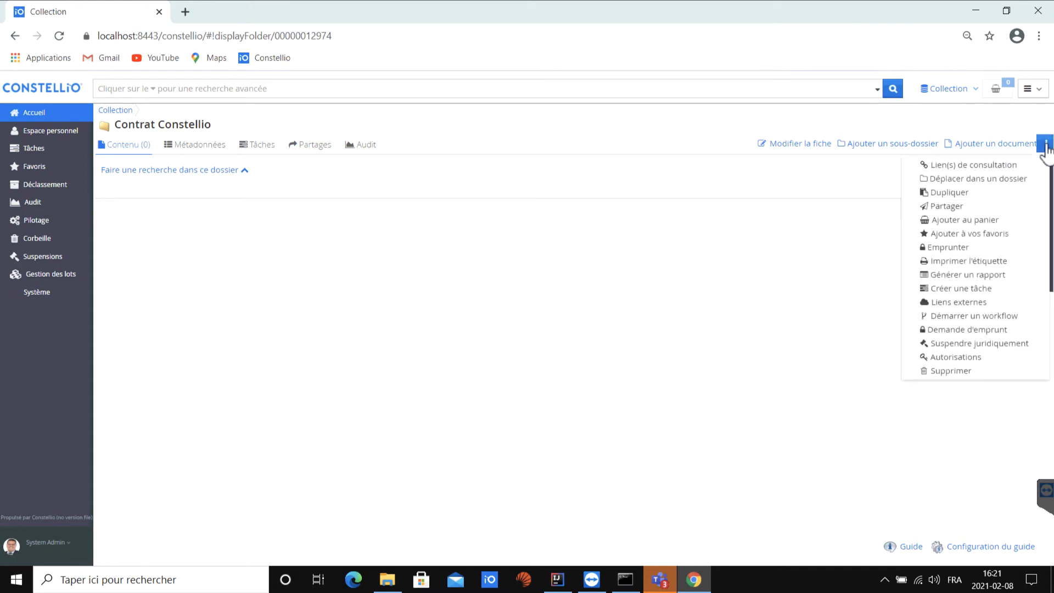
click(983, 316)
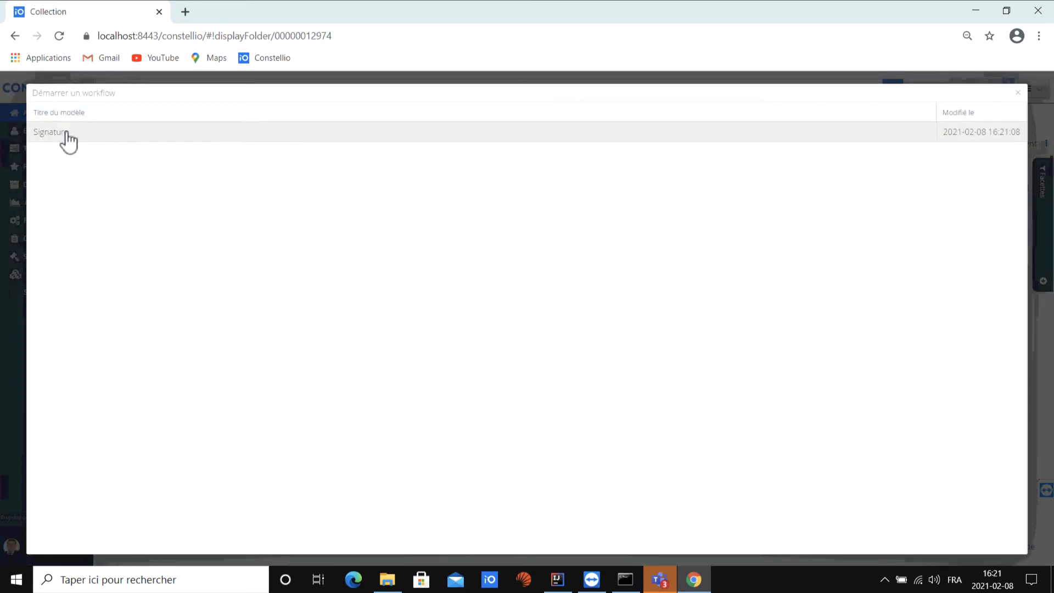
click(66, 133)
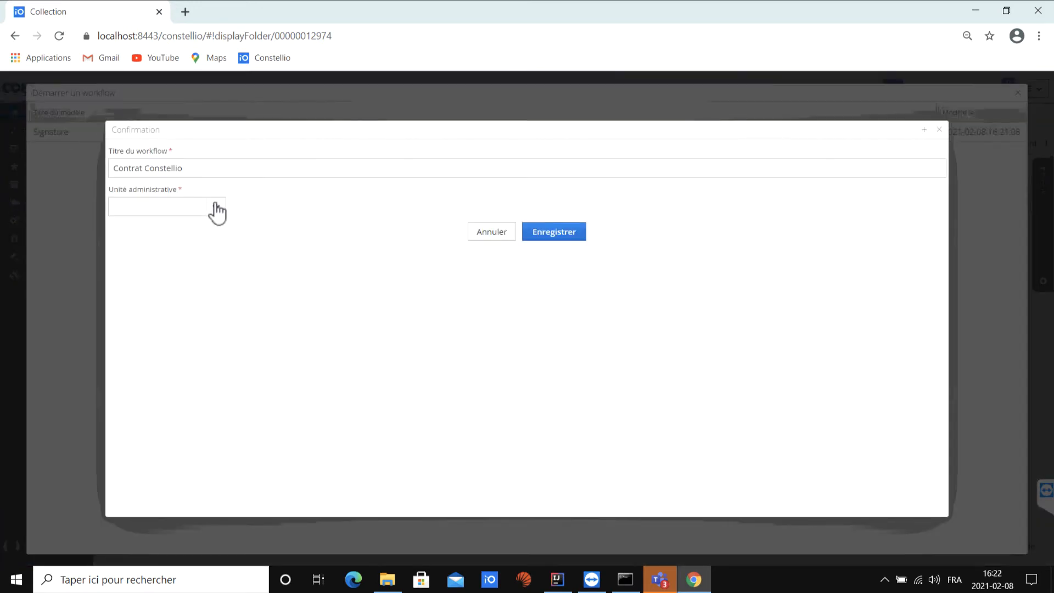
click(211, 207)
click(208, 241)
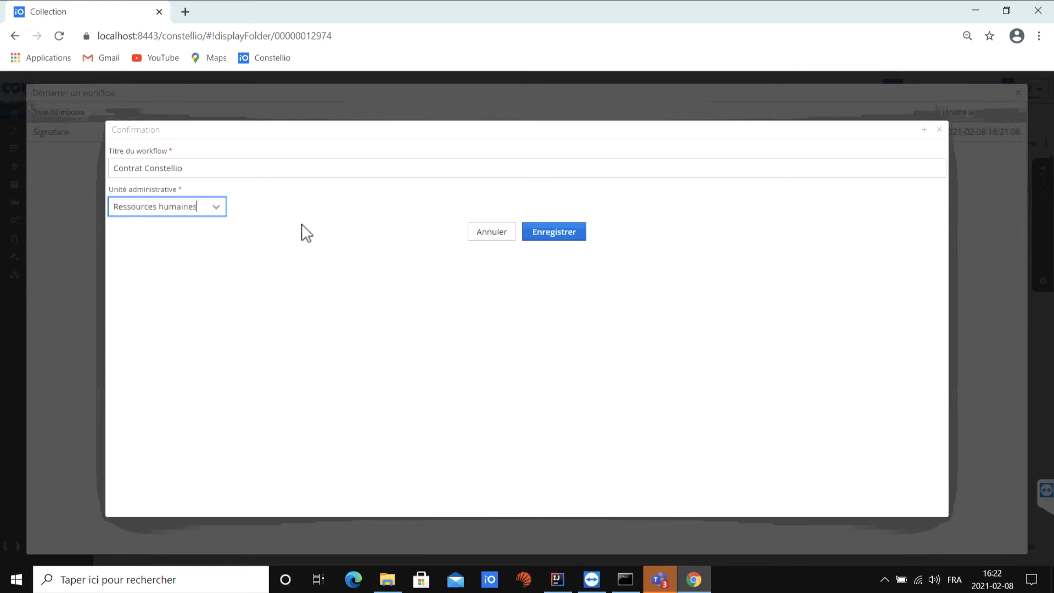
click(558, 237)
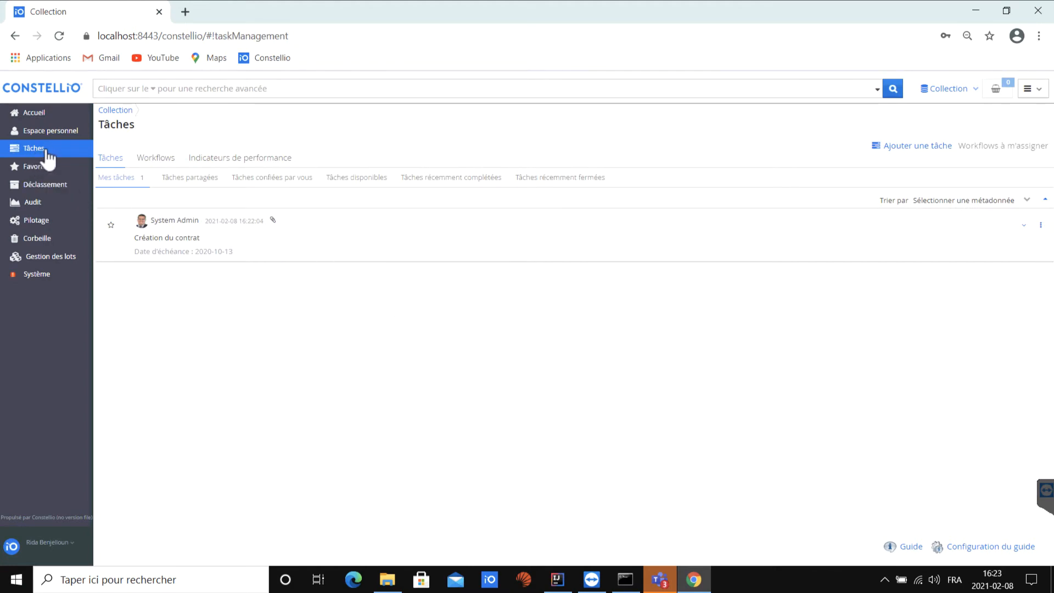
Add ContratType.pdf as a linked document to the Création du contrat task, filed in the Contrat Constellio folder.
click(259, 242)
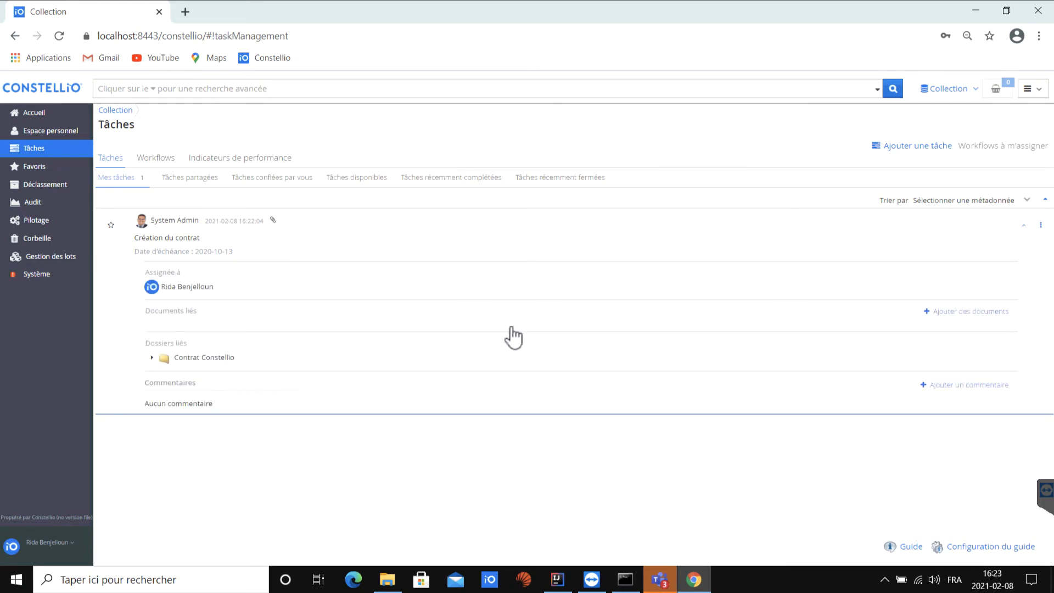
click(952, 312)
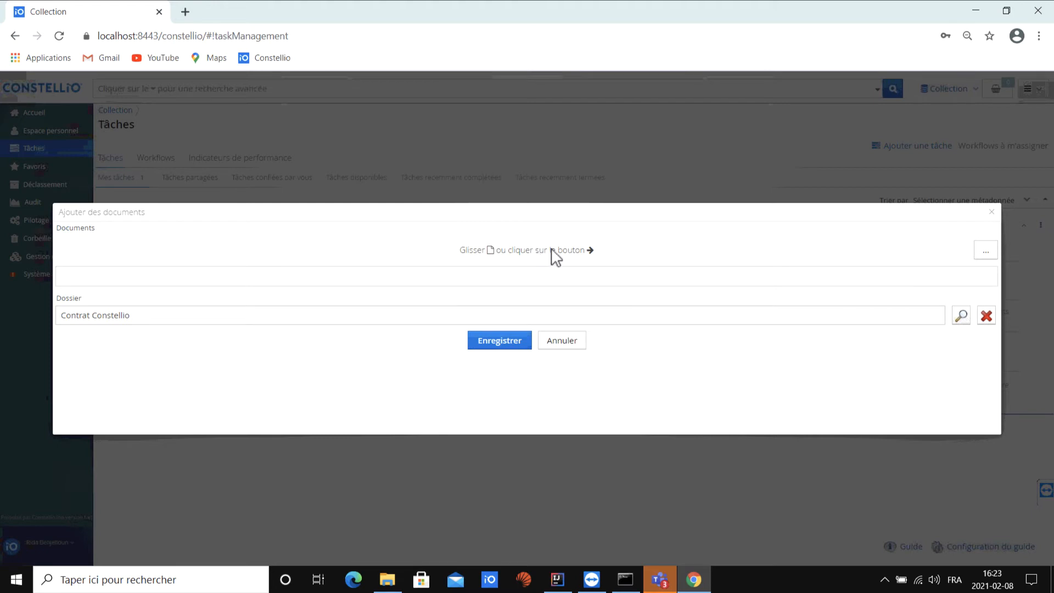
double_click(470, 251)
click(991, 251)
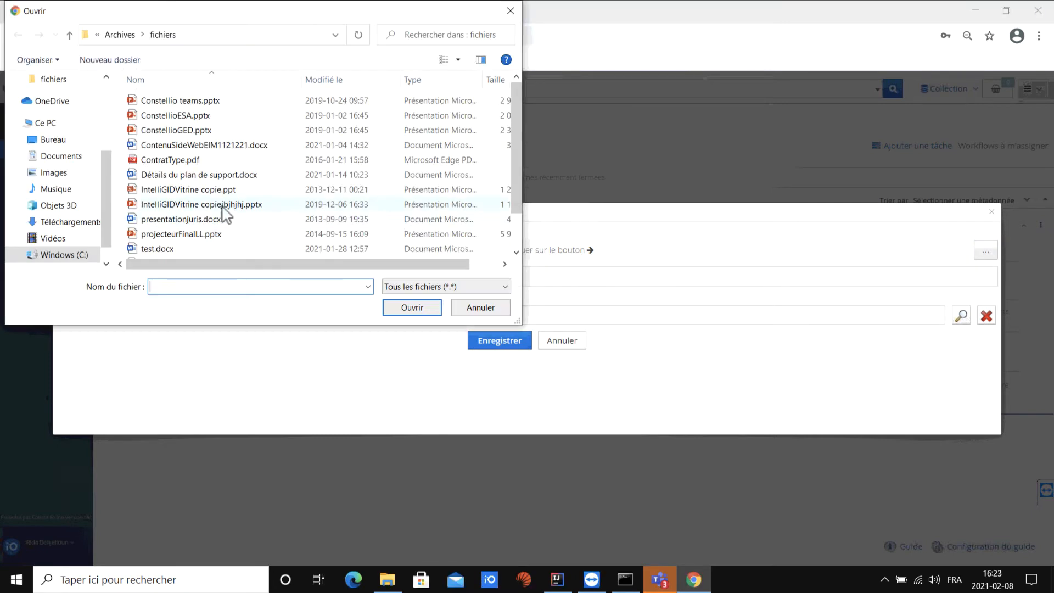
double_click(158, 161)
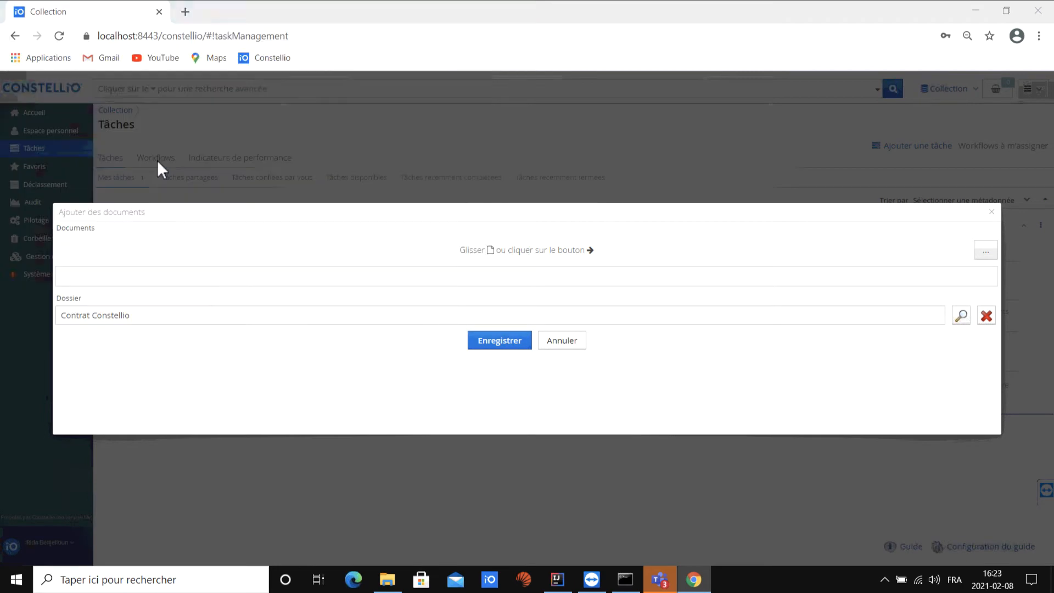
click(514, 352)
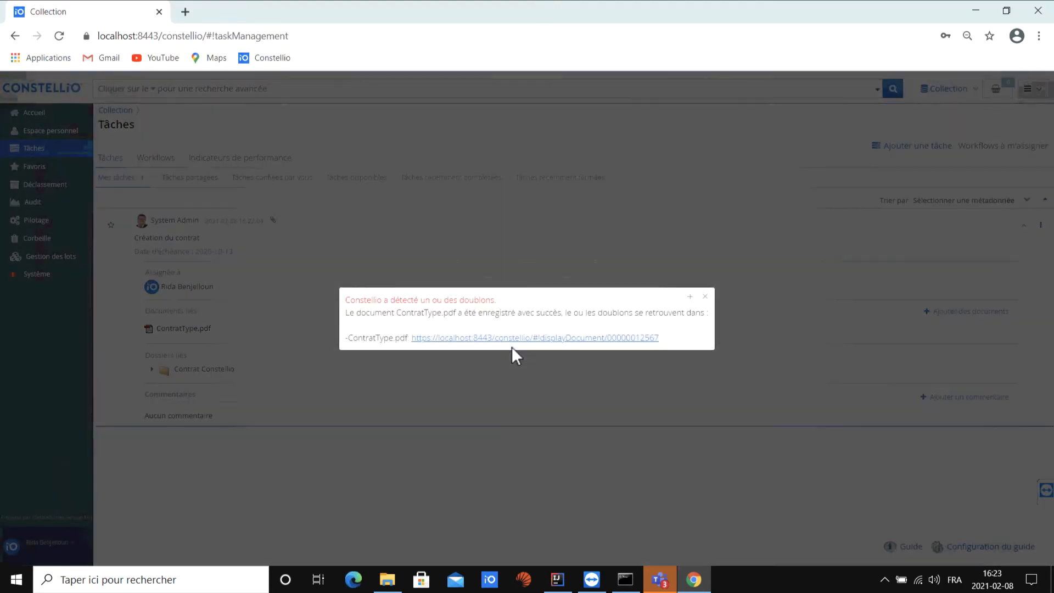
click(705, 297)
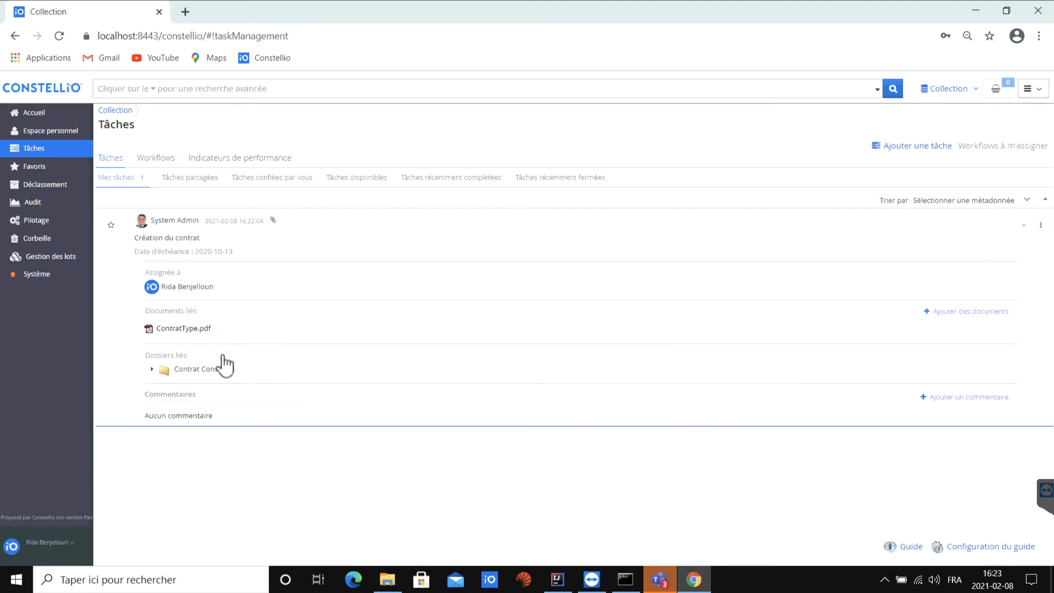
Expand the linked Contrat Constellio folder and complete the Création du contrat task without a comment.
click(152, 369)
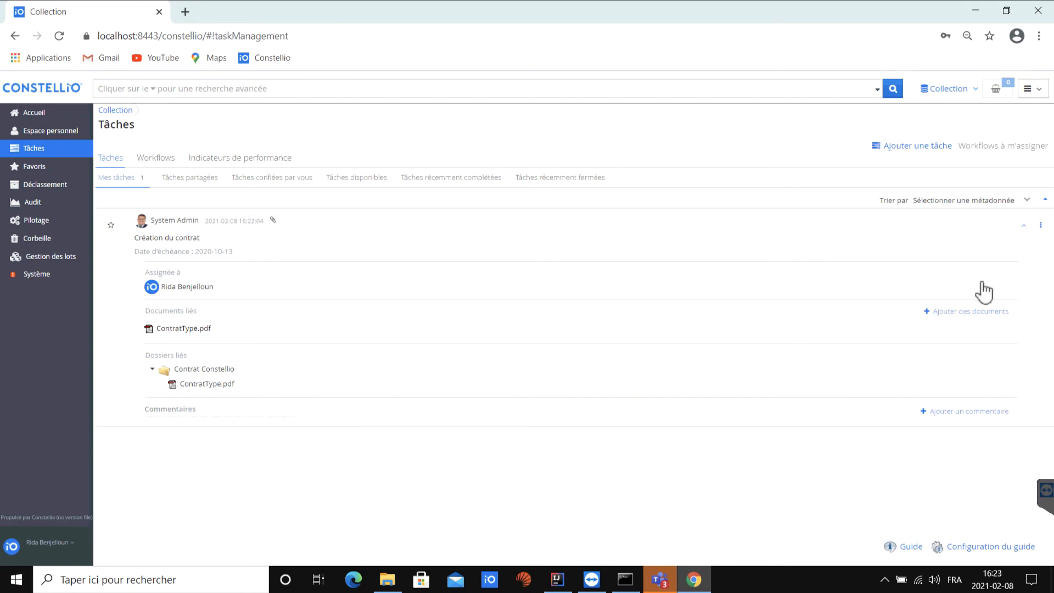
click(1041, 227)
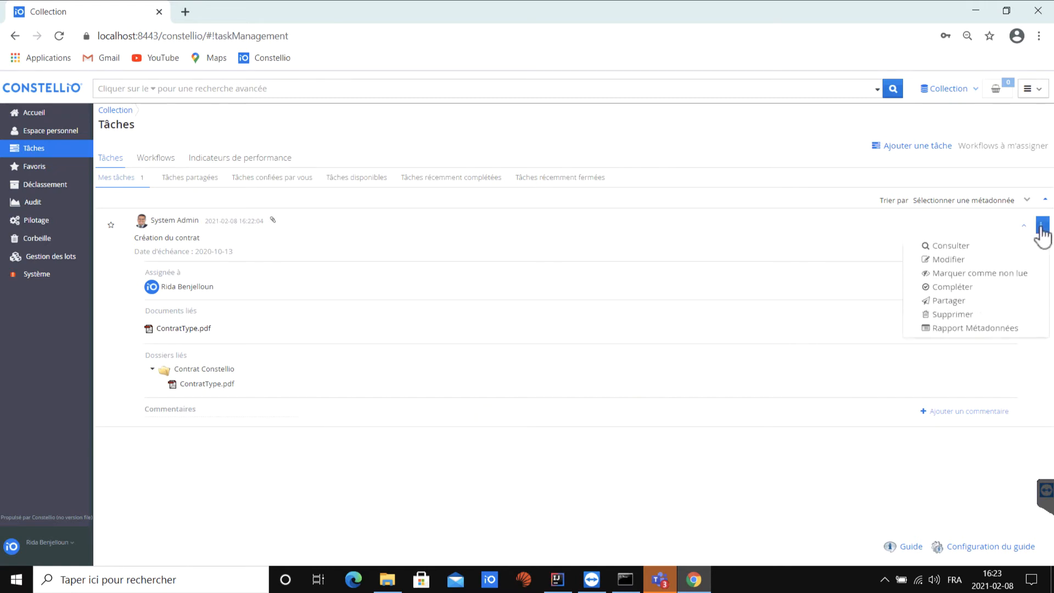
click(999, 289)
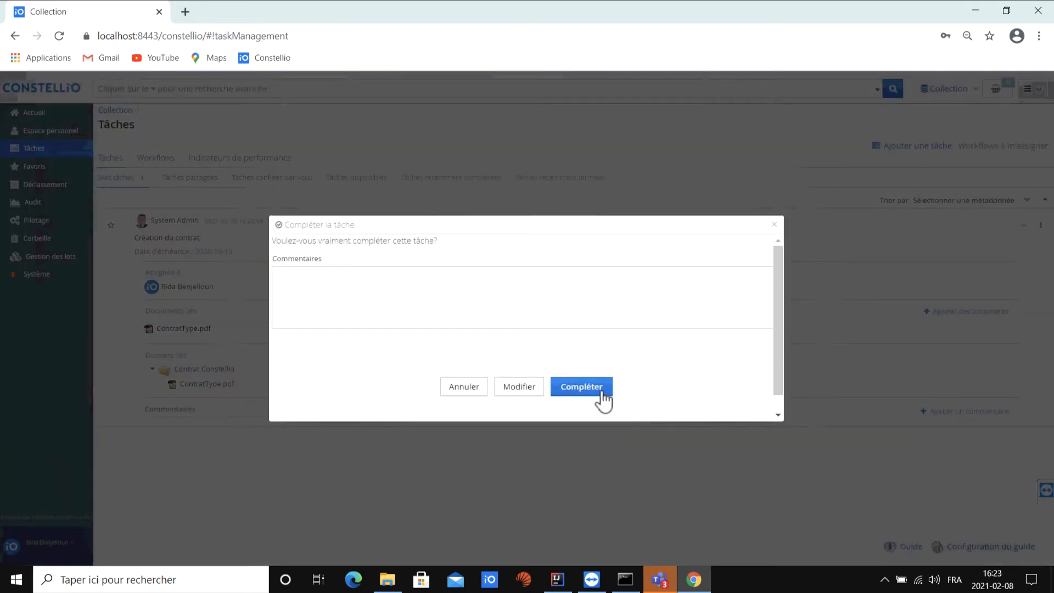
click(603, 392)
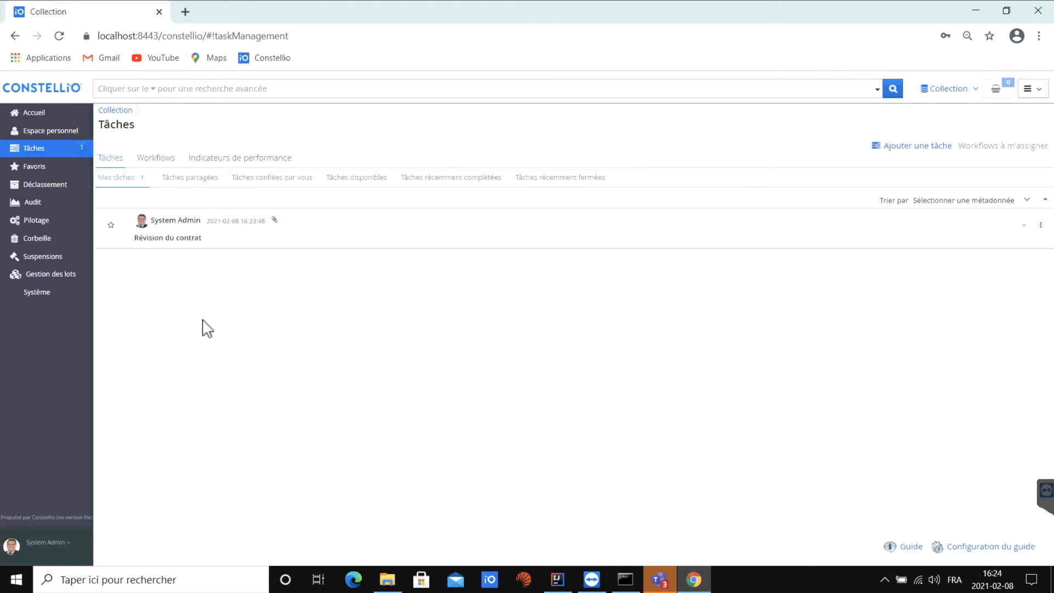
Review the Révision du contrat task's details and the running Contrat Constellio (Signature) workflow's diagram and task list.
click(214, 232)
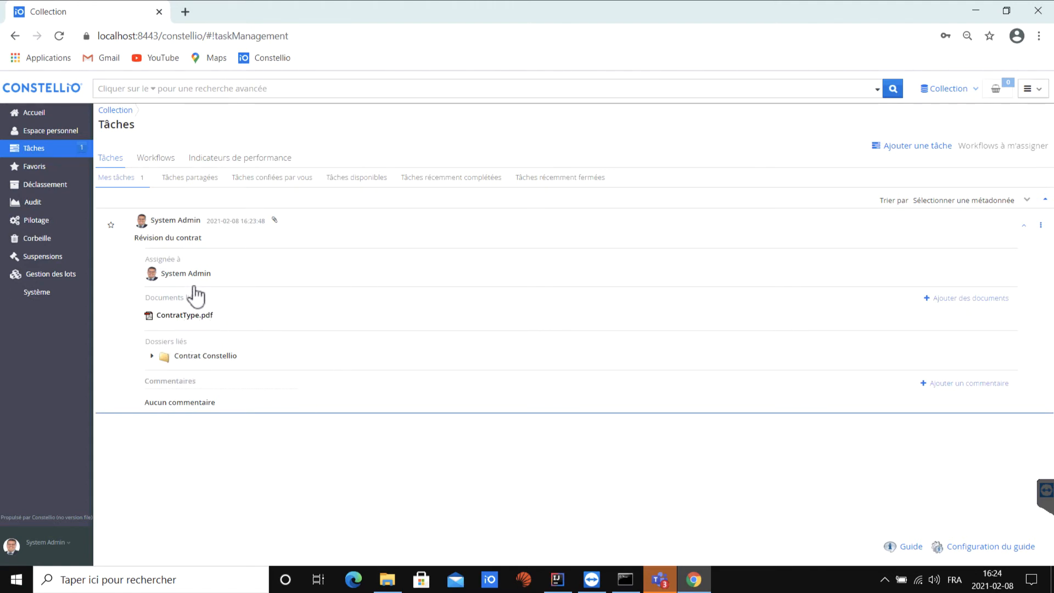
click(160, 160)
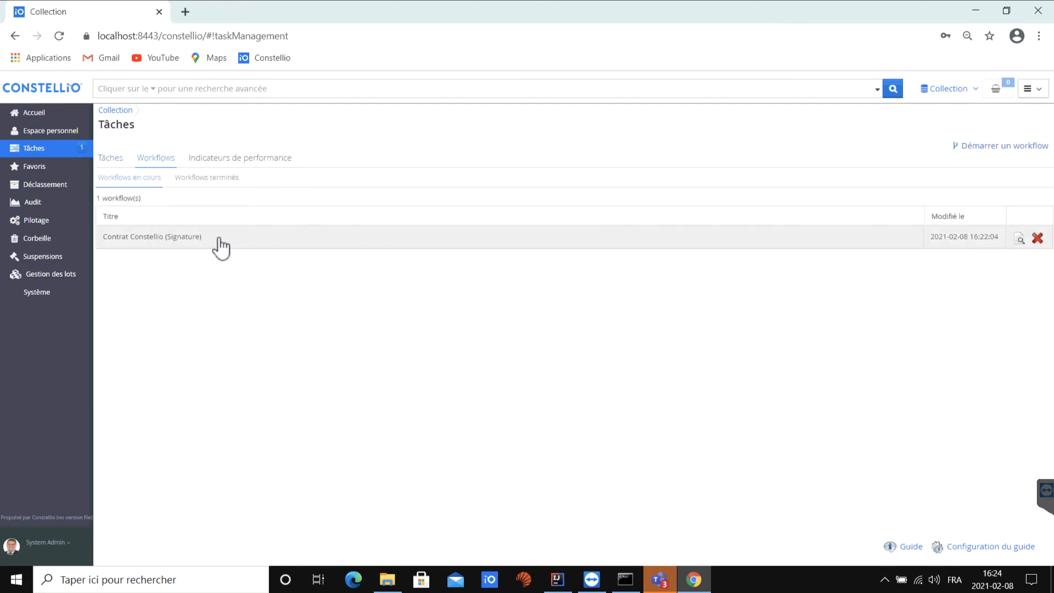
click(221, 247)
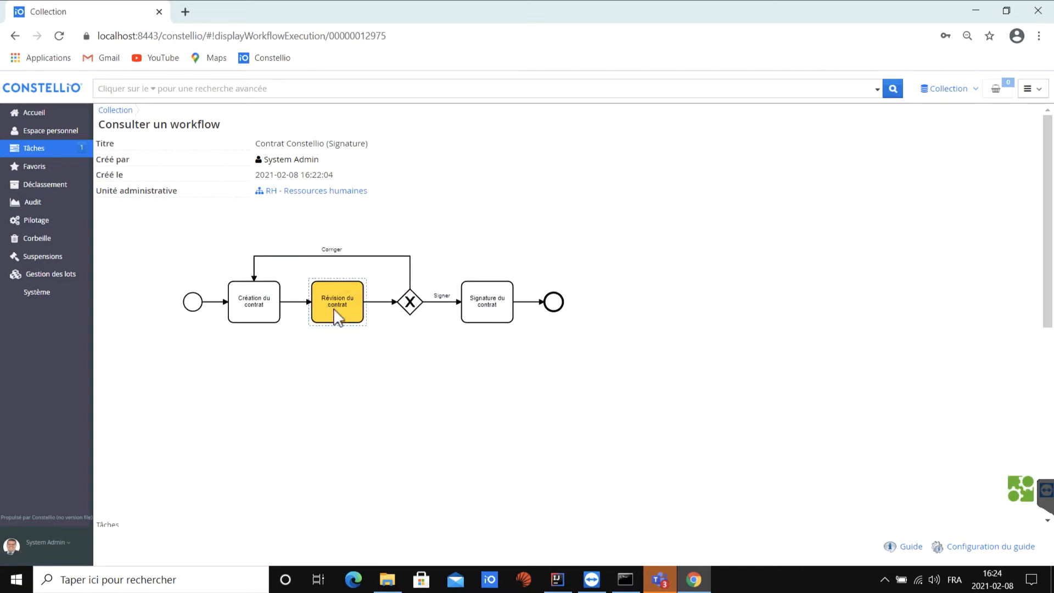
scroll(433, 374, down, 6)
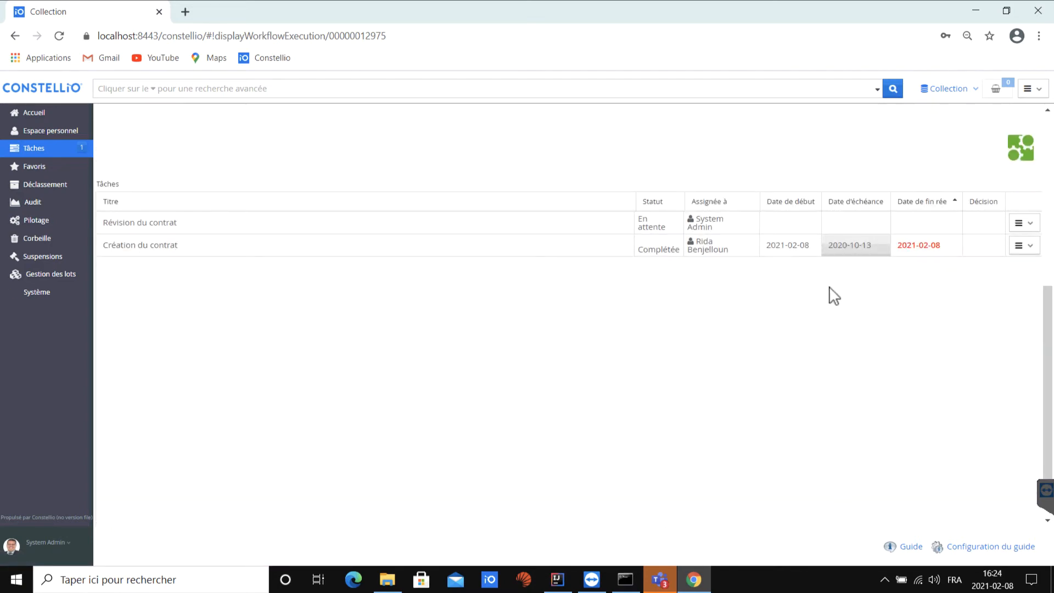
scroll(791, 300, up, 6)
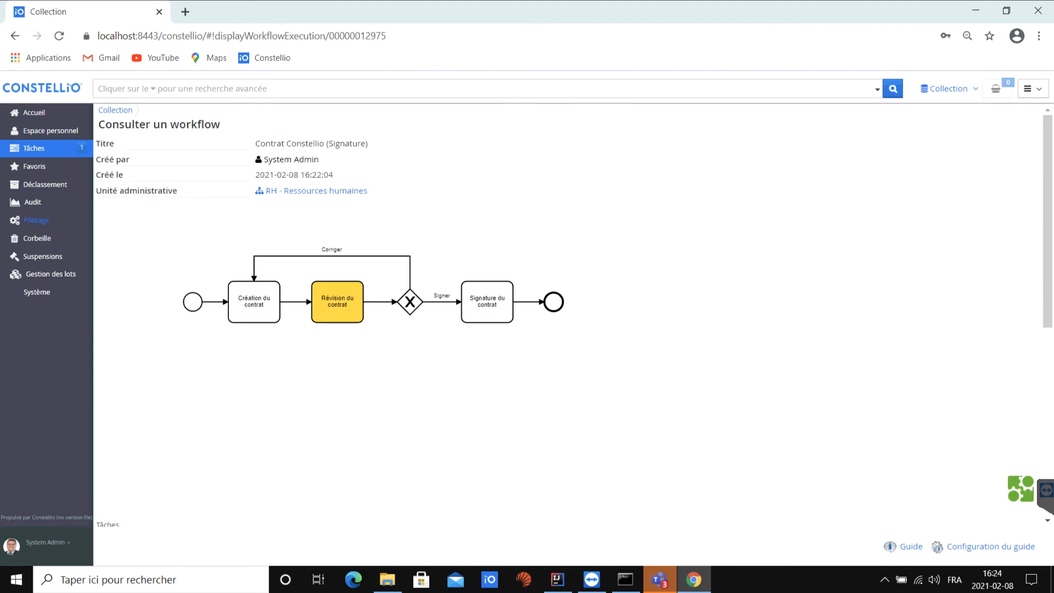
Complete the Révision du contrat task with the decision Signer.
click(44, 150)
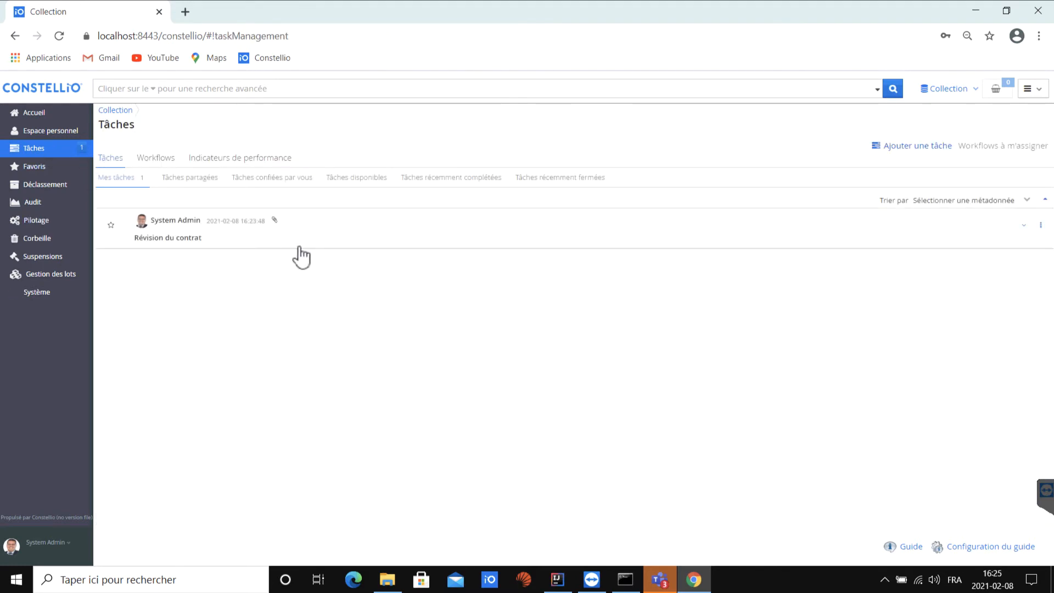
click(331, 236)
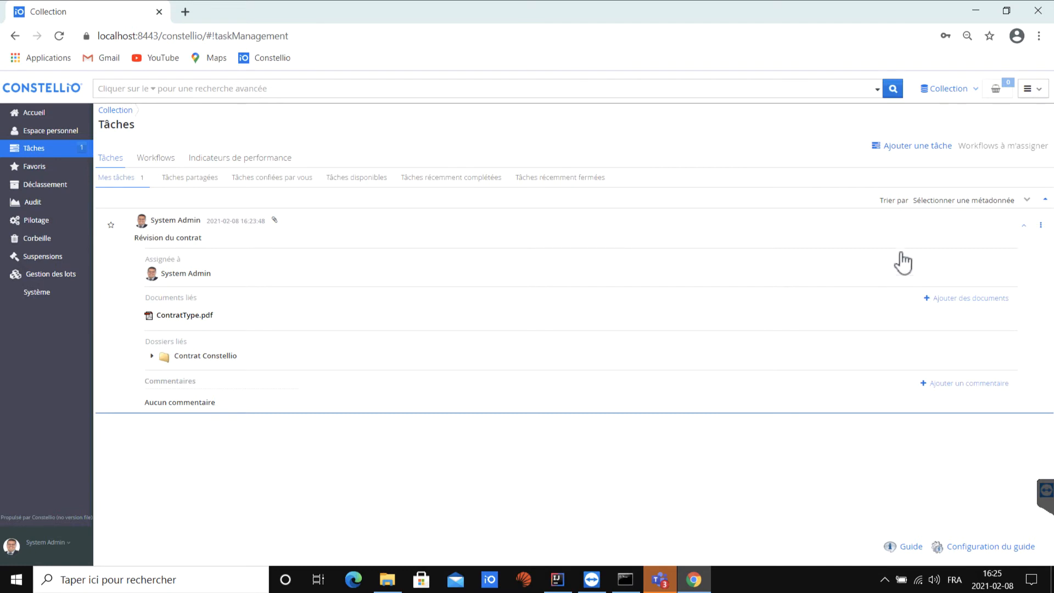
click(1040, 226)
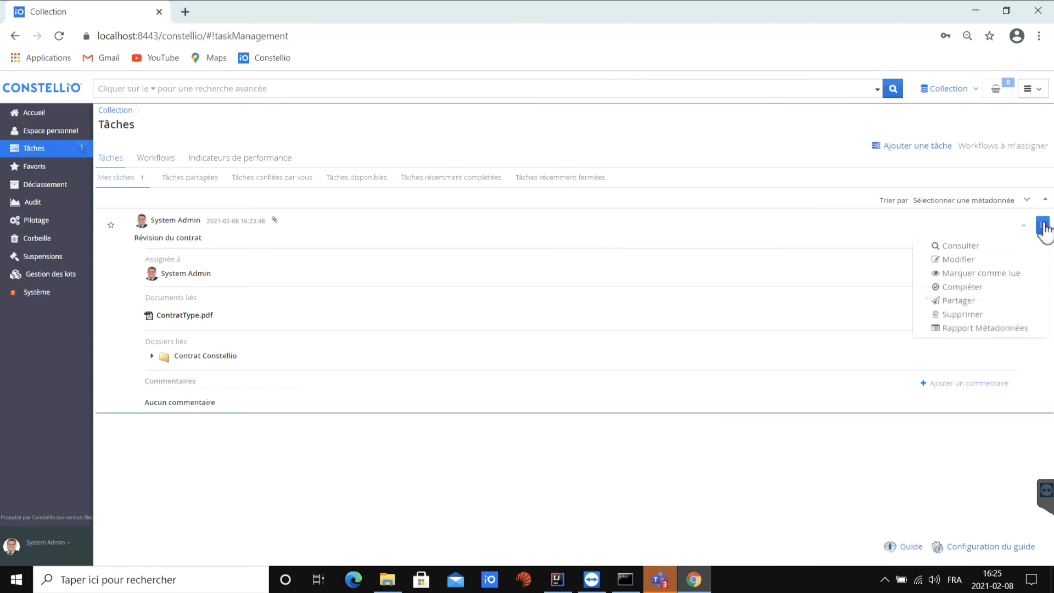
click(1018, 290)
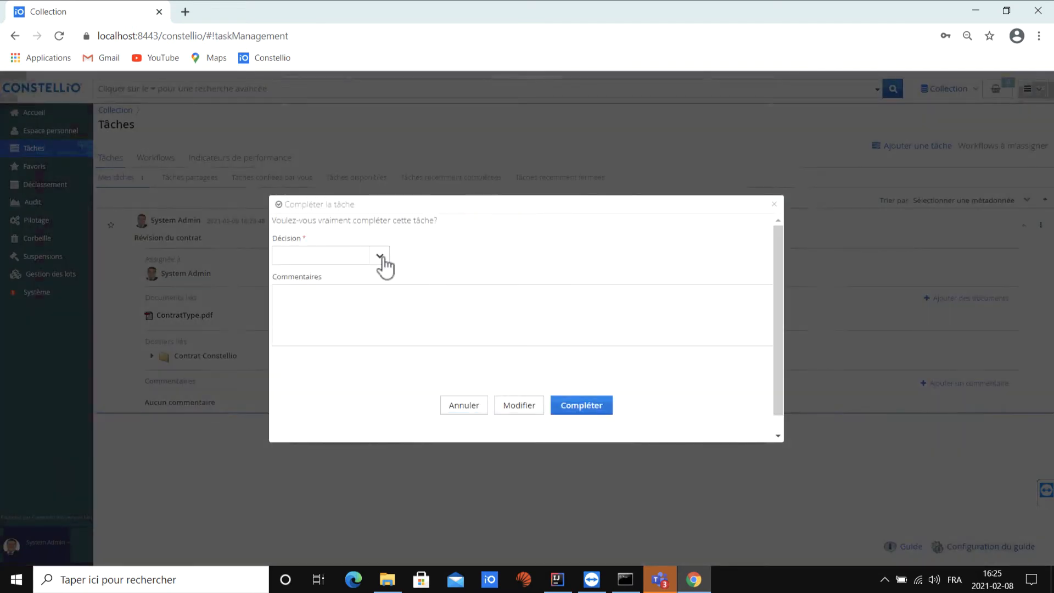
click(380, 255)
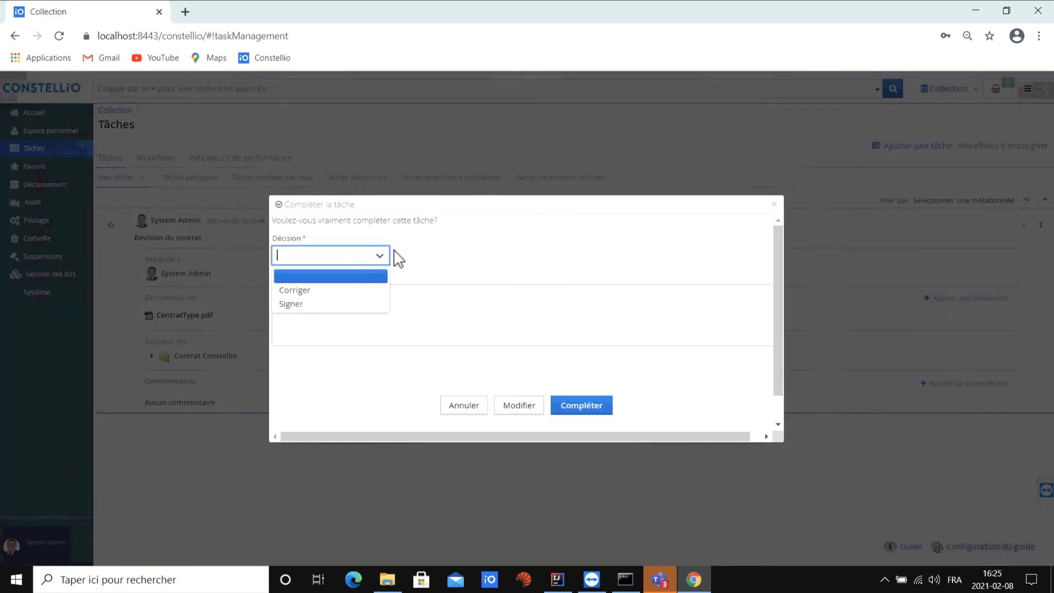
click(328, 304)
click(579, 406)
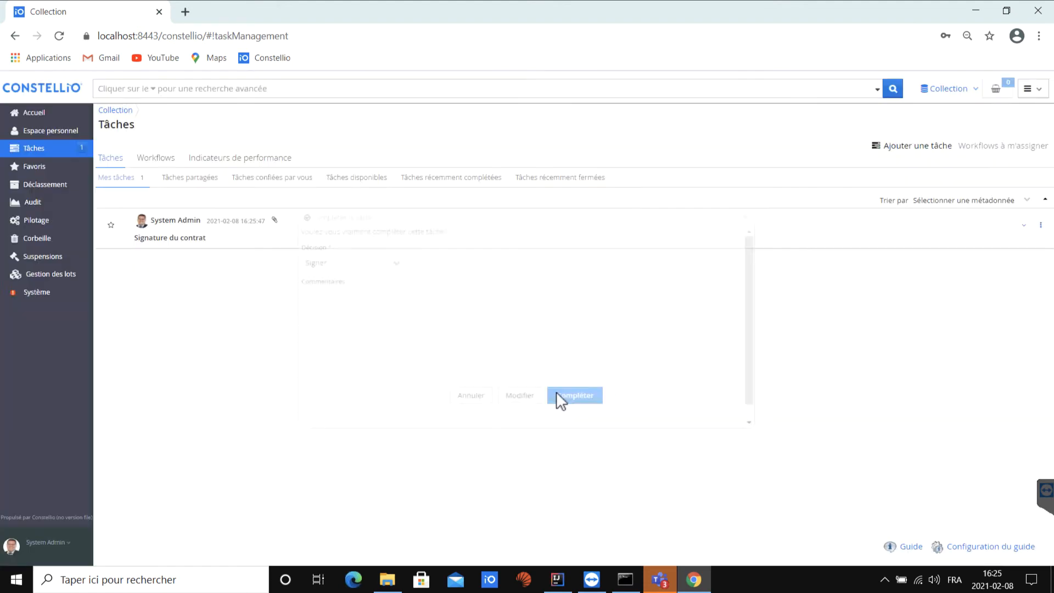
Open ContratType.pdf from the Signature du contrat task and place the saved signature above the client's signature line on page 3.
click(359, 244)
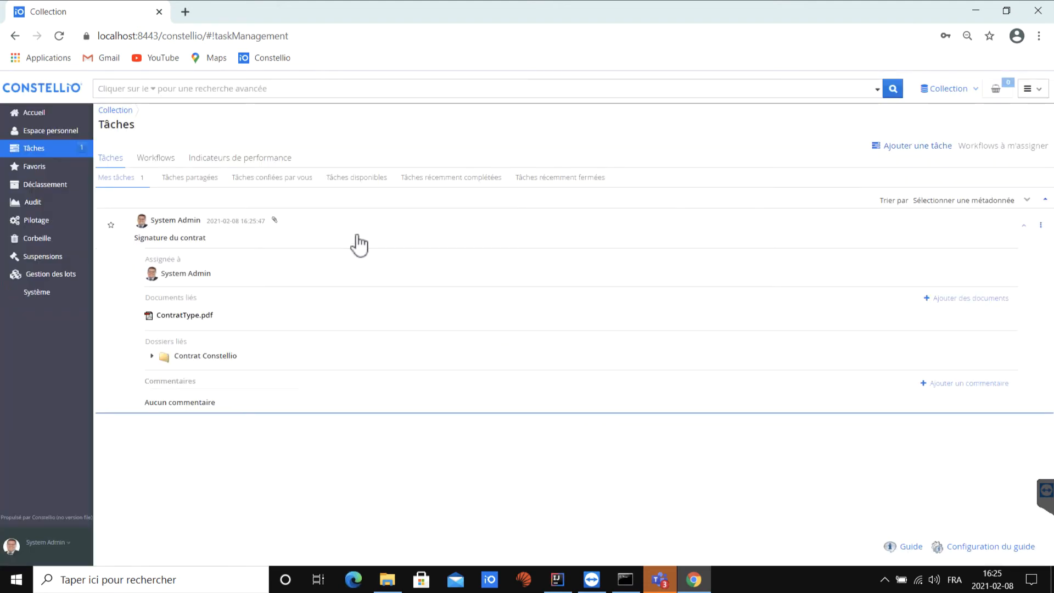
click(187, 316)
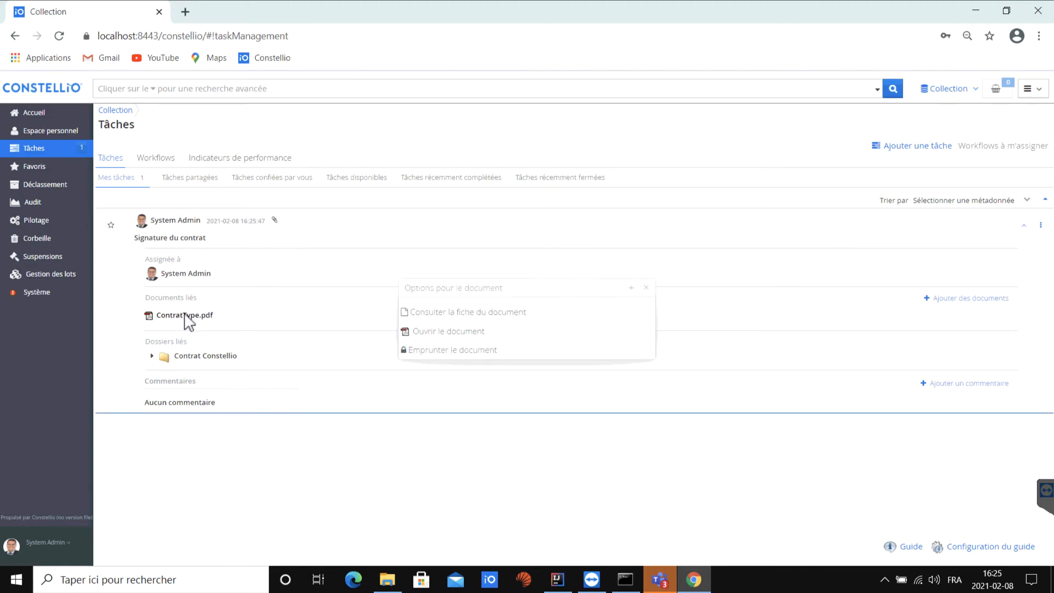
click(423, 315)
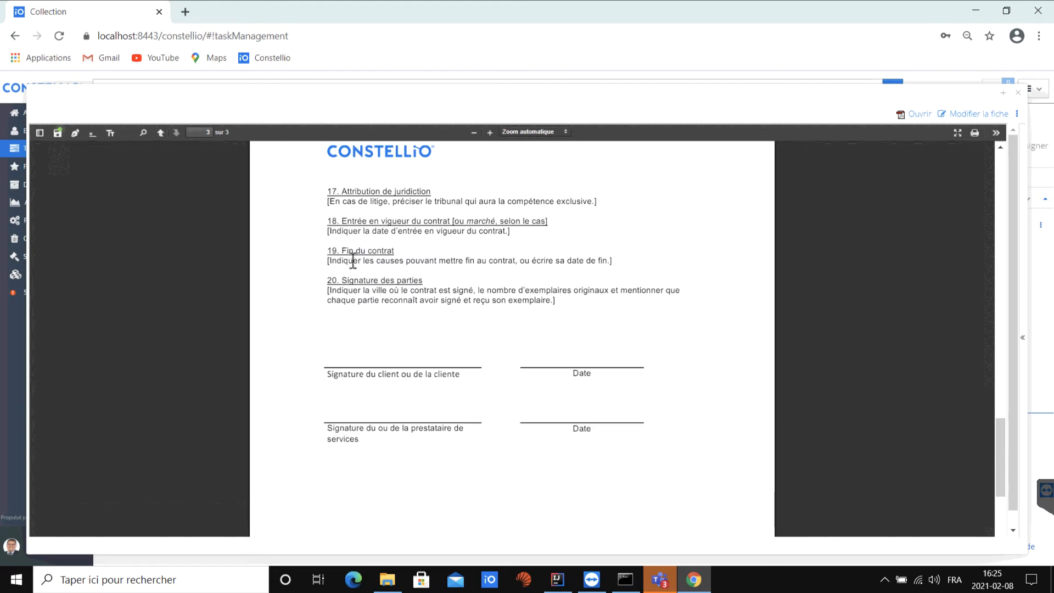
click(75, 134)
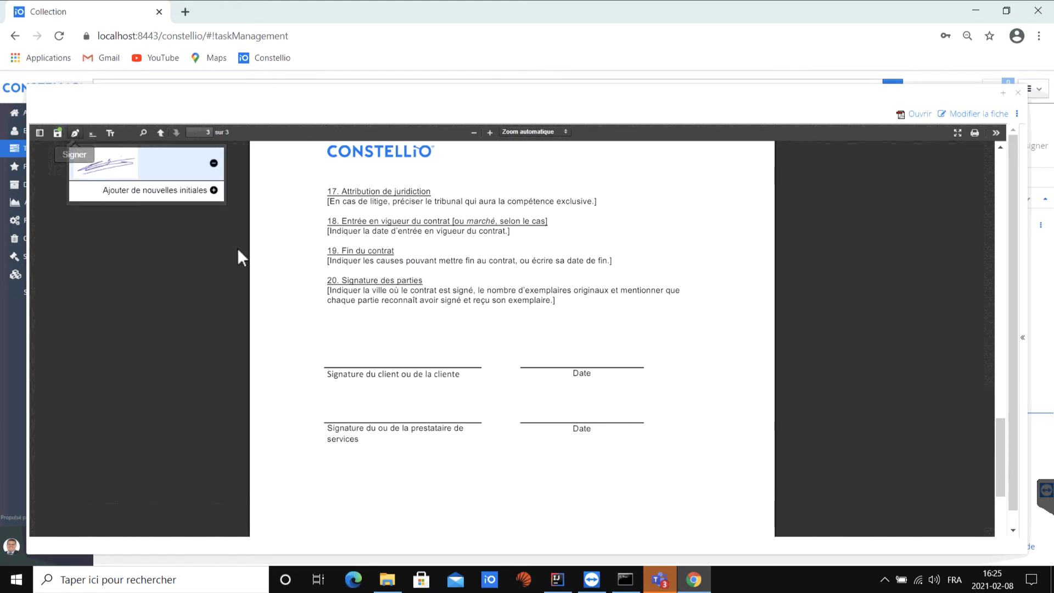
click(120, 166)
mouse_move(343, 333)
mouse_down()
mouse_move(461, 349)
mouse_move(458, 361)
mouse_up()
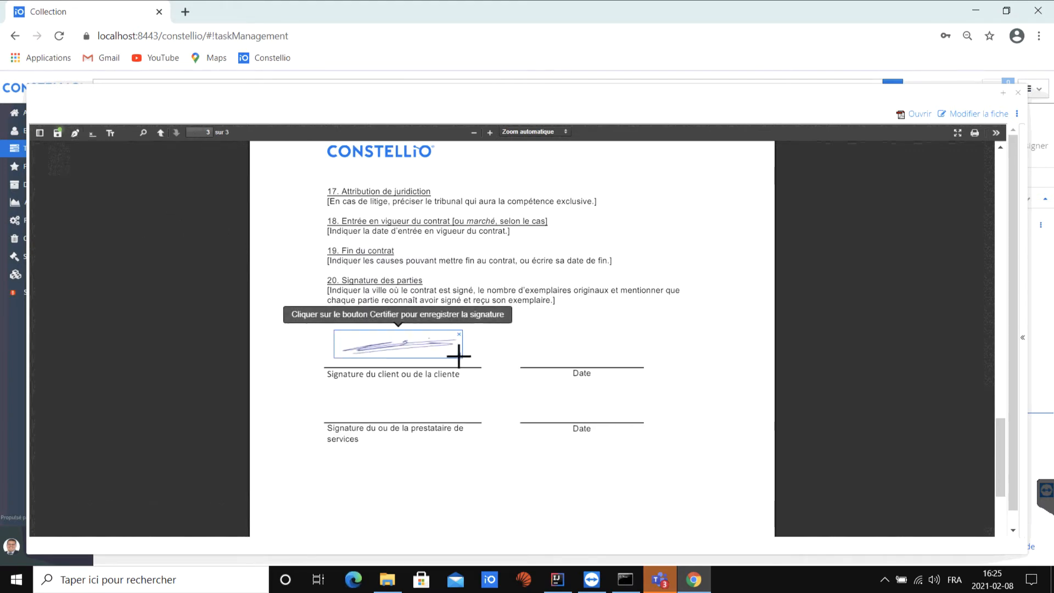
click(1018, 93)
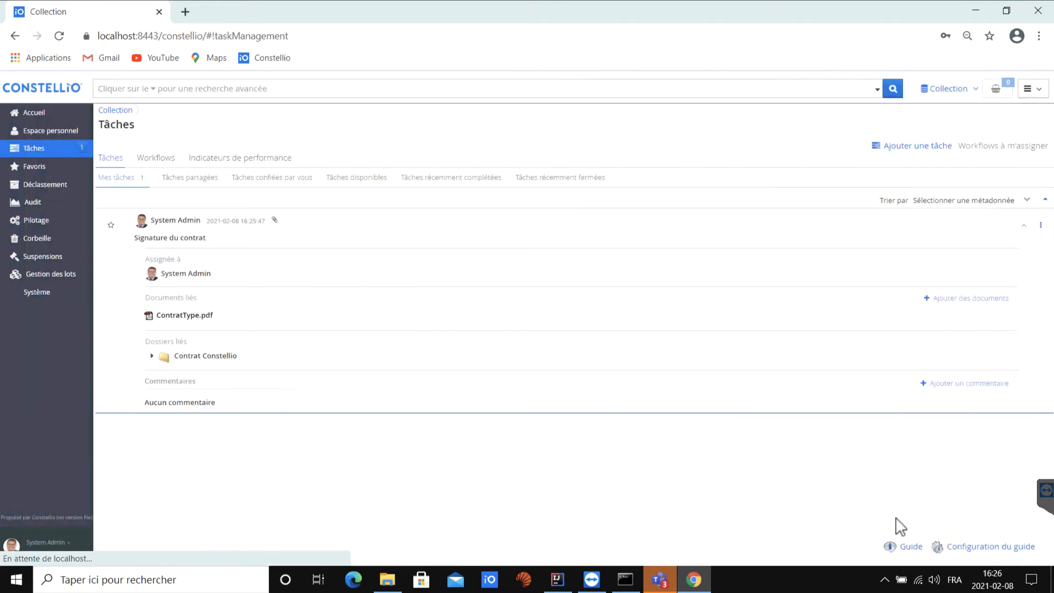
Complete the Signature du contrat task without a comment and open the task performance indicators.
click(1040, 225)
click(963, 287)
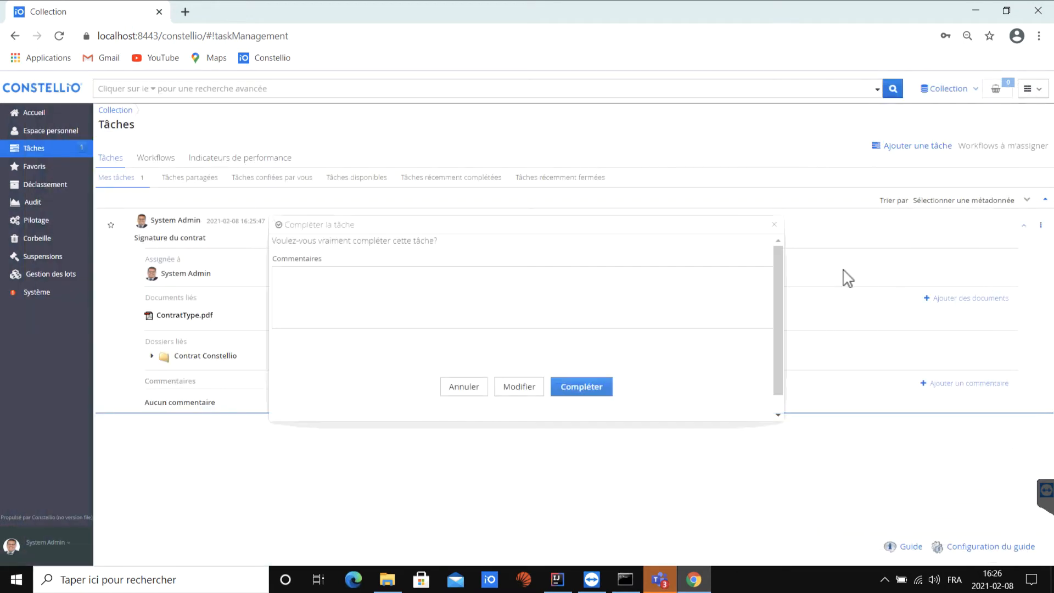
click(579, 388)
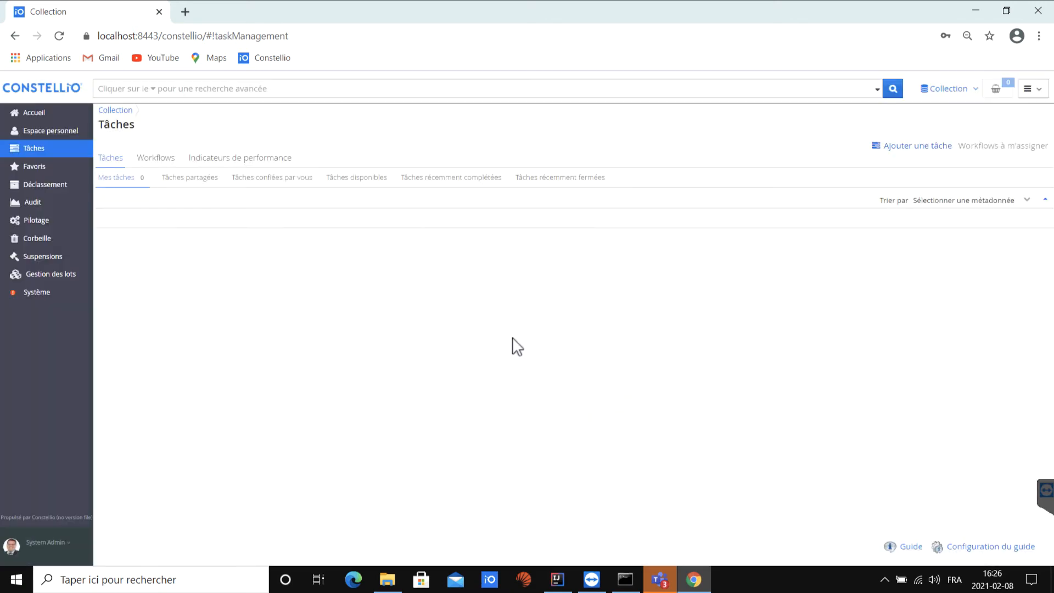
click(250, 159)
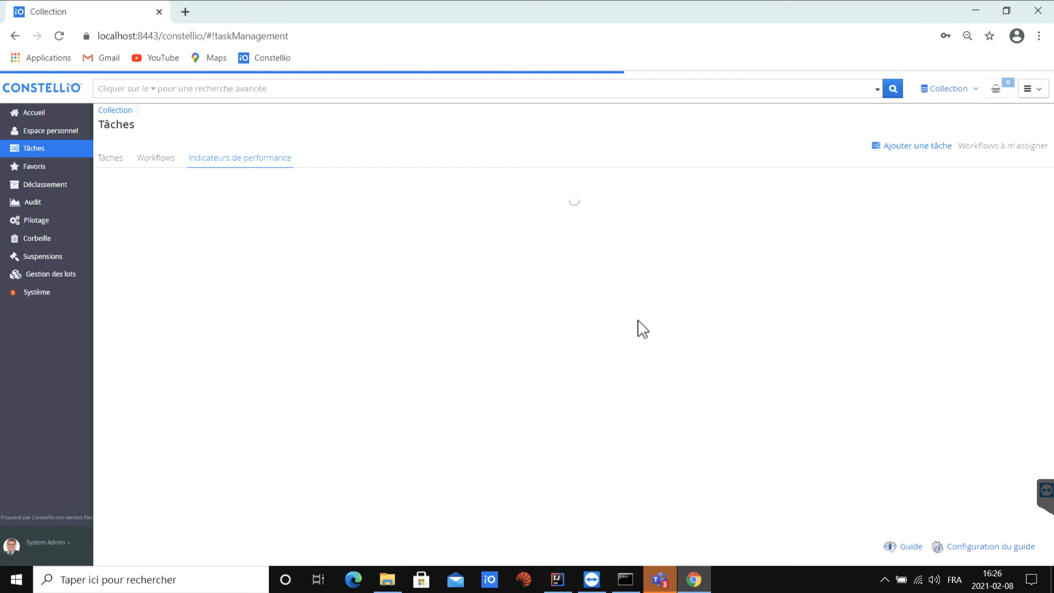
Examine the task performance charts for deadlines met, late tasks and on-time tasks by workflow, stage and user.
scroll(471, 388, down, 2)
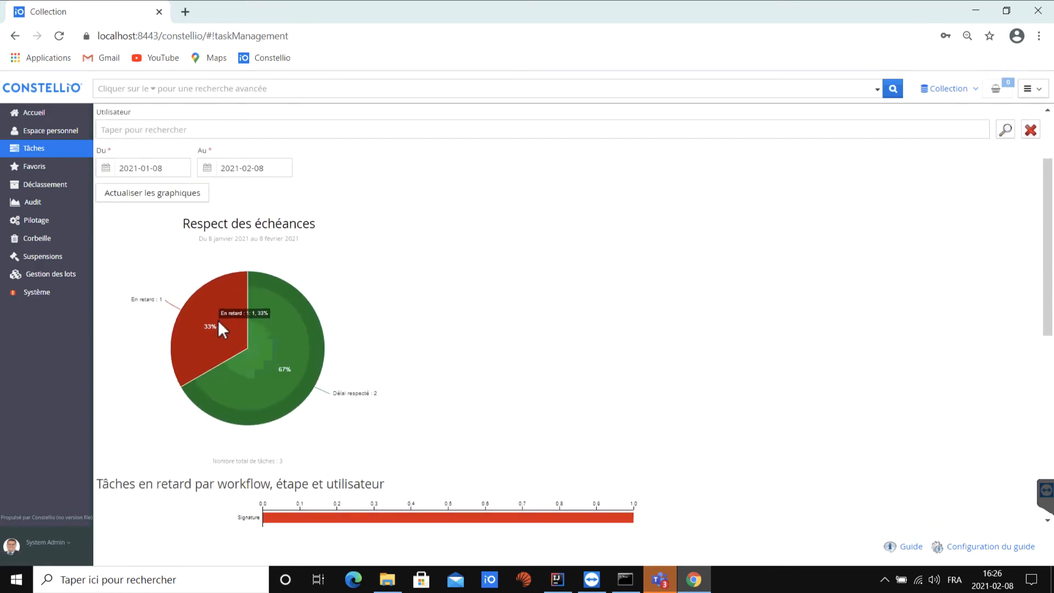
scroll(499, 387, down, 6)
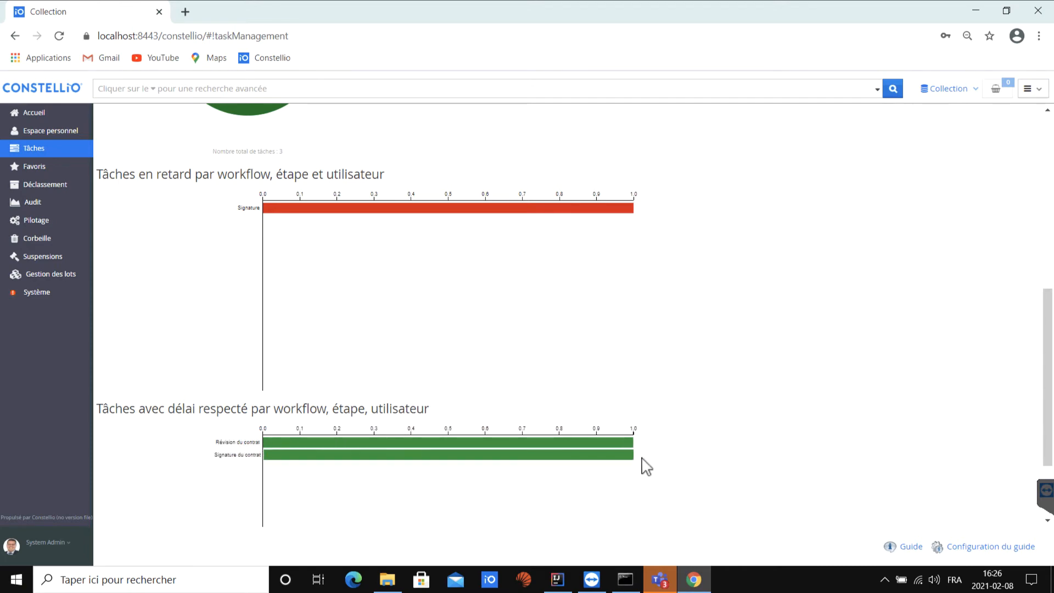
click(573, 440)
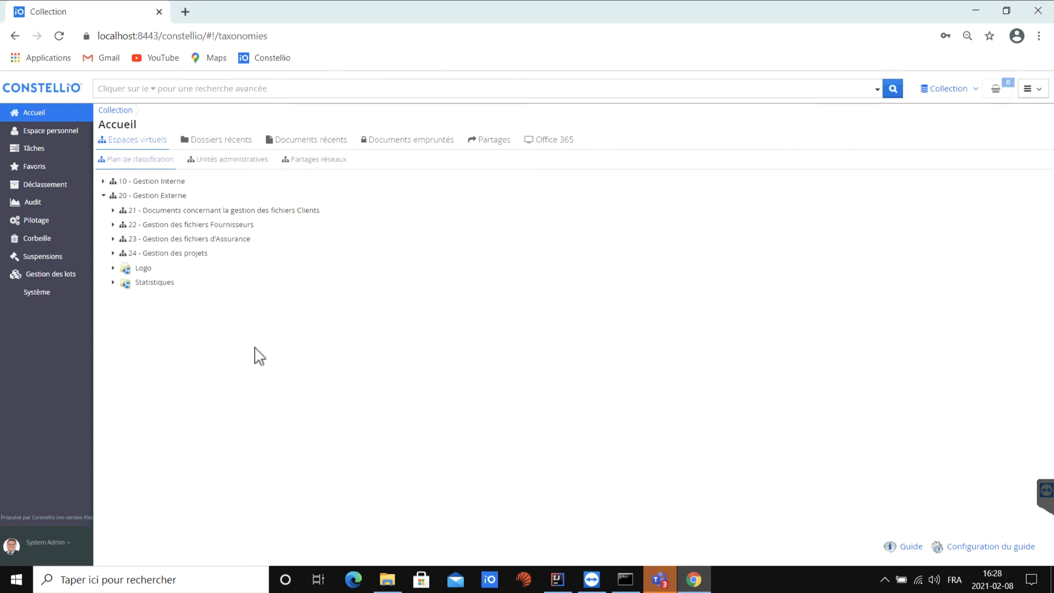
View the Pilotage modules for the collection and the system, and return to the home page.
click(43, 220)
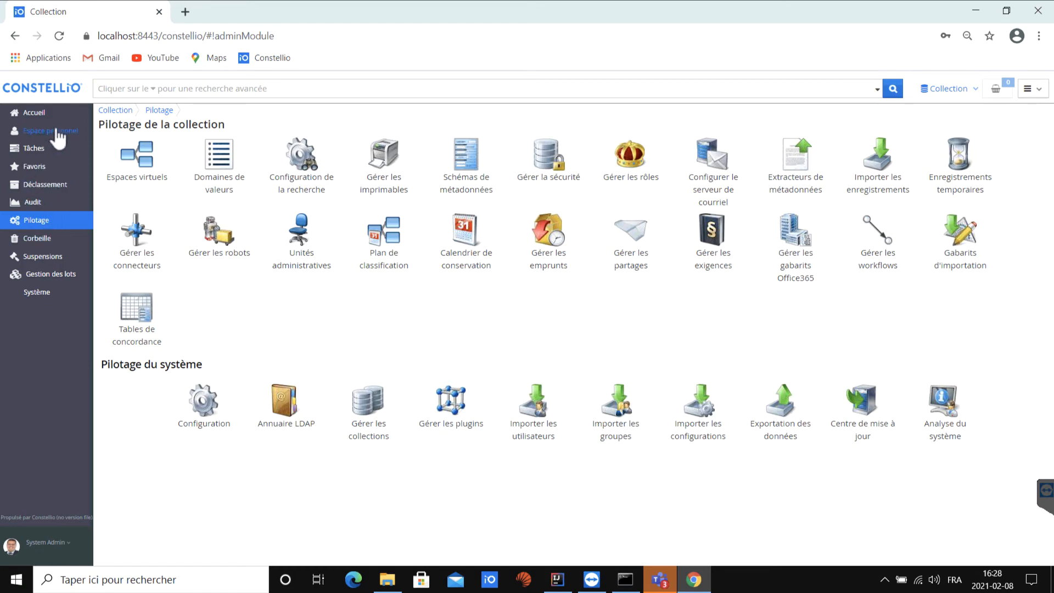
click(38, 117)
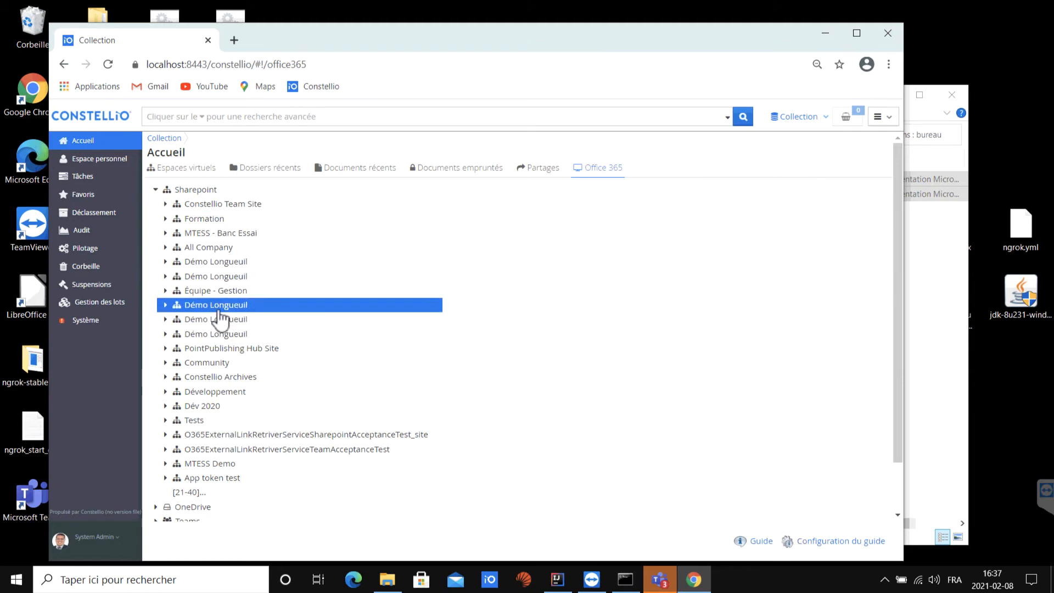
Browse the SharePoint sites in the Office 365 view and expand the Formation site's Documents library.
scroll(223, 316, down, 2)
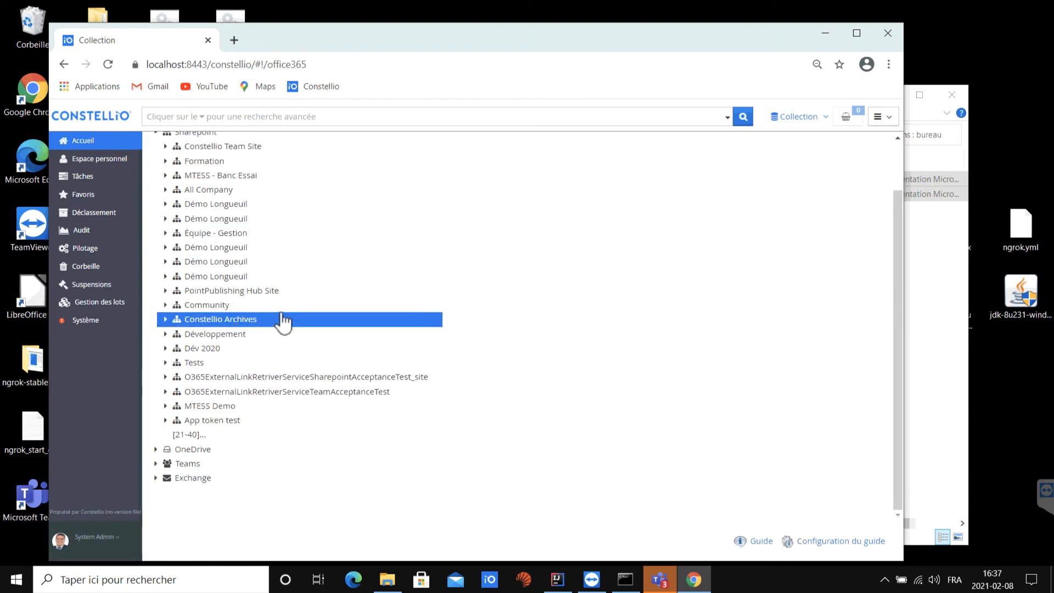
scroll(282, 323, up, 2)
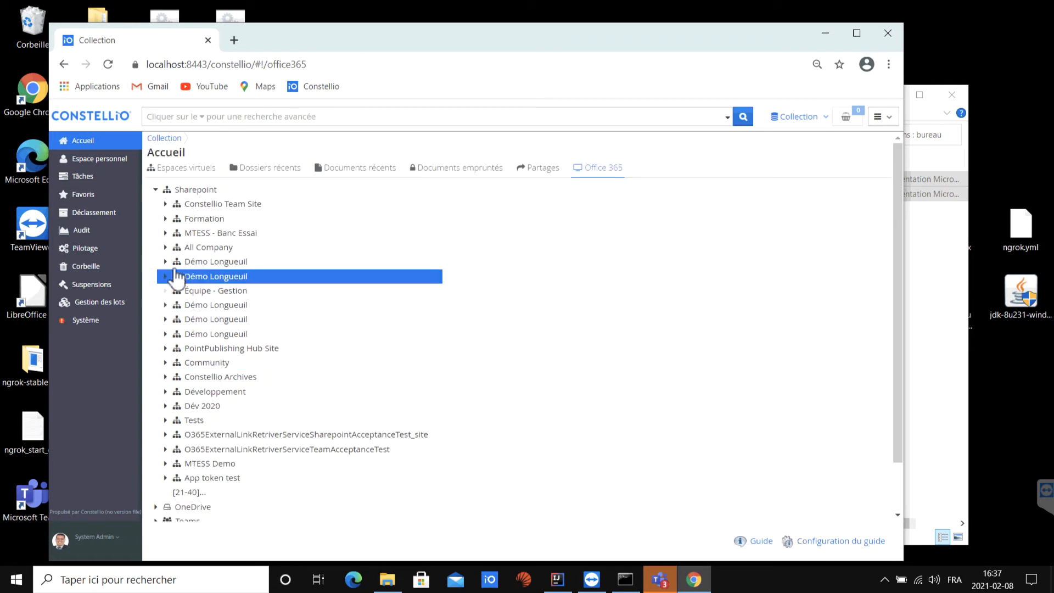
click(165, 219)
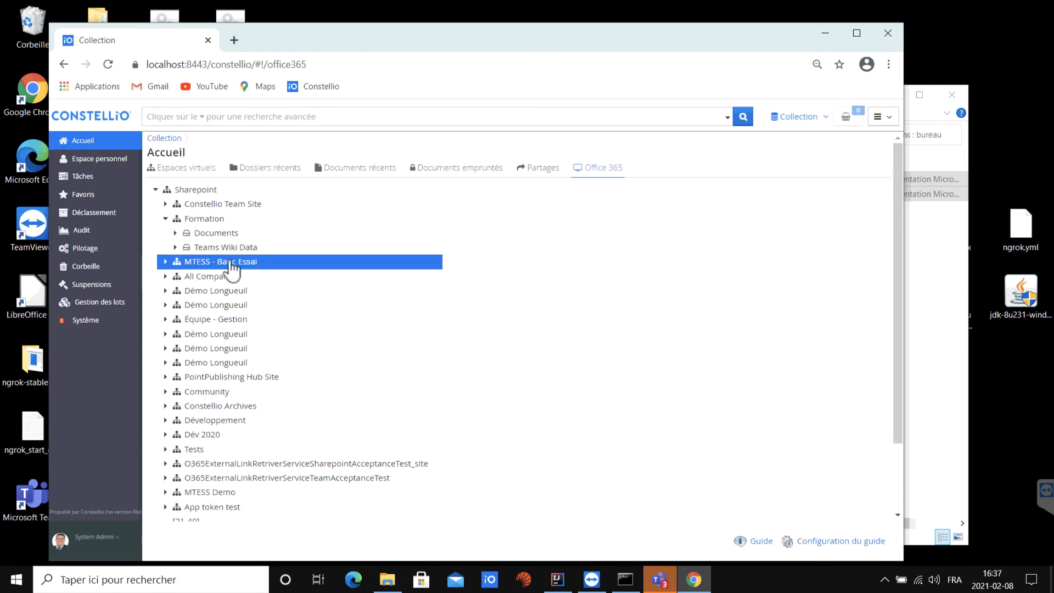
click(175, 233)
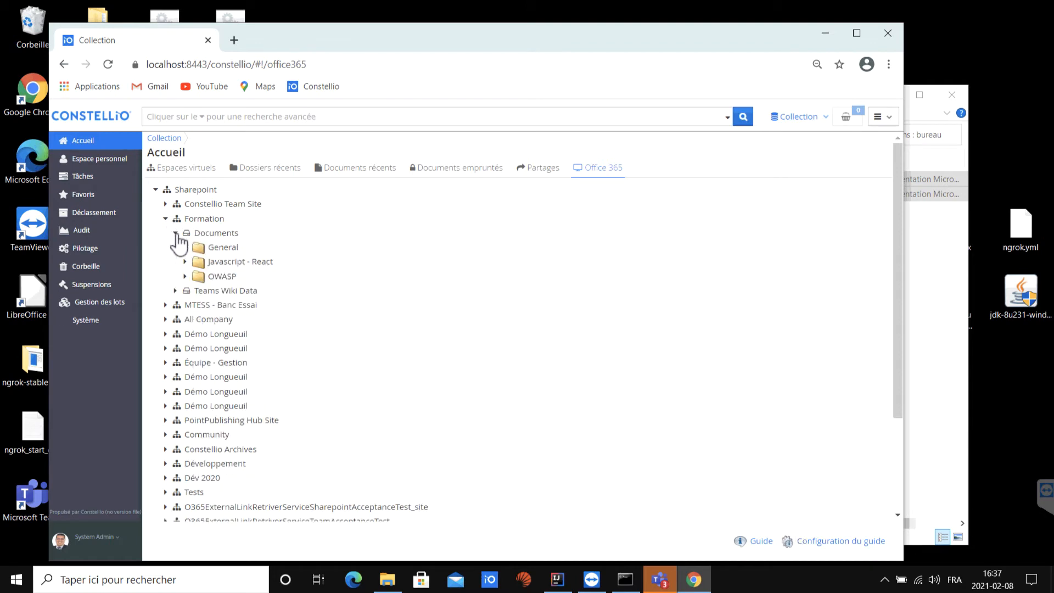
Link the OWASP SharePoint folder to the rubrique 24 - Gestion des projets, keeping the administrative unit E - Salle E - Dossiers Semi-Actifs.
right_click(223, 286)
click(258, 286)
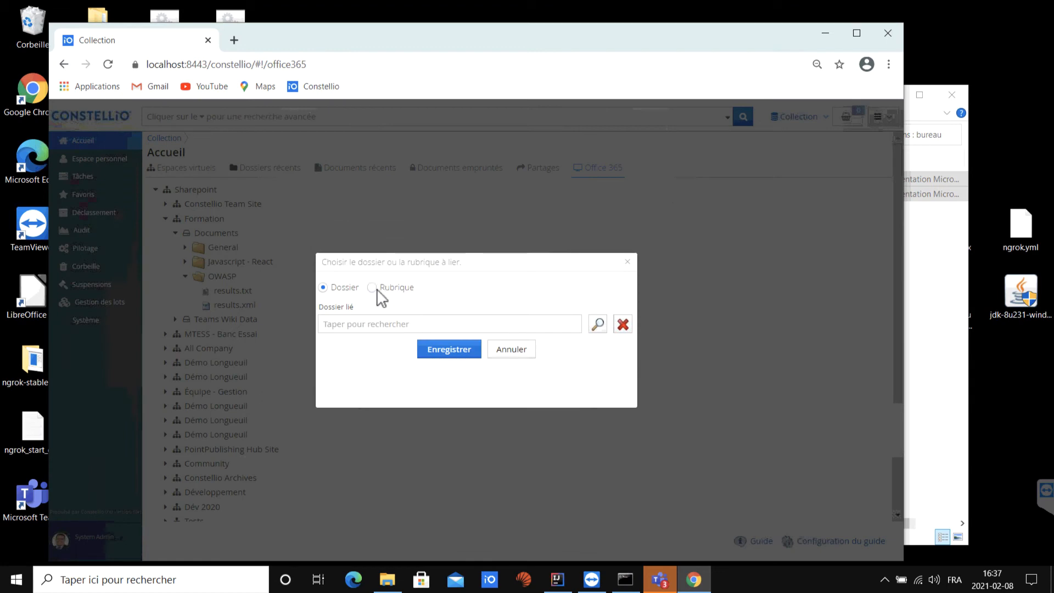
click(373, 288)
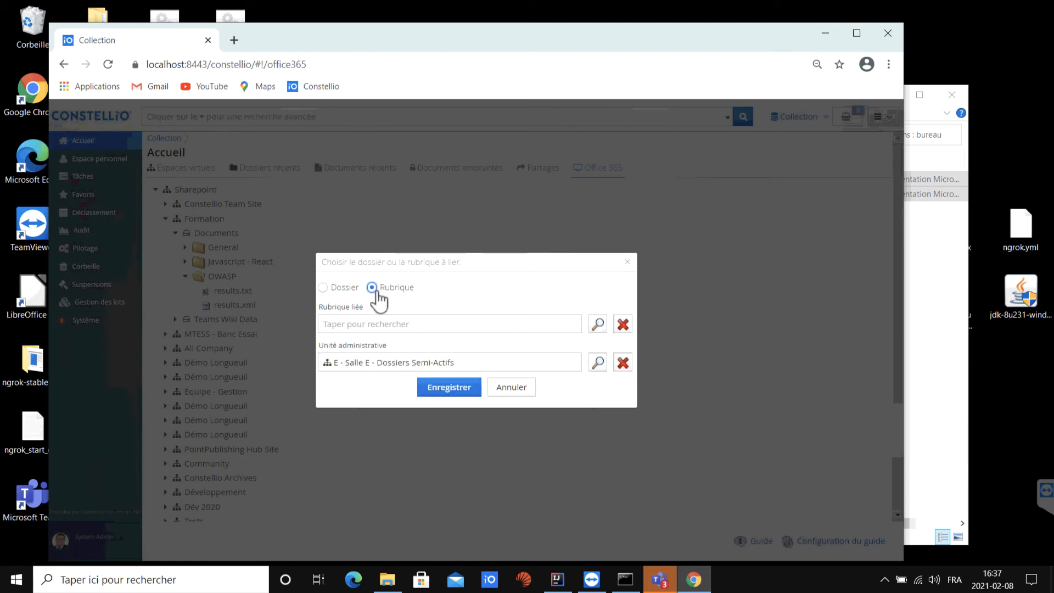
click(598, 325)
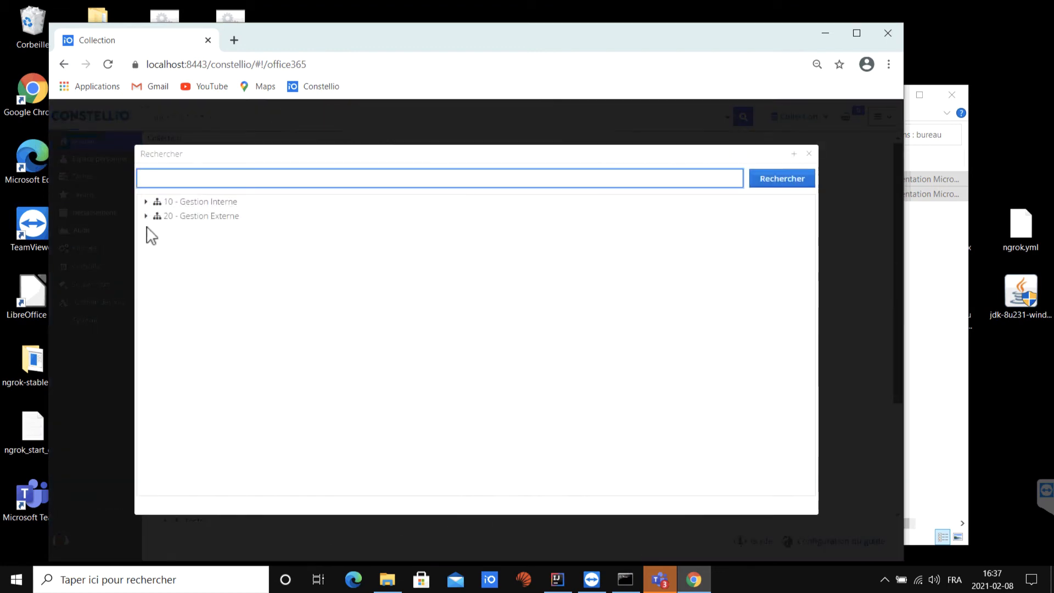
click(147, 216)
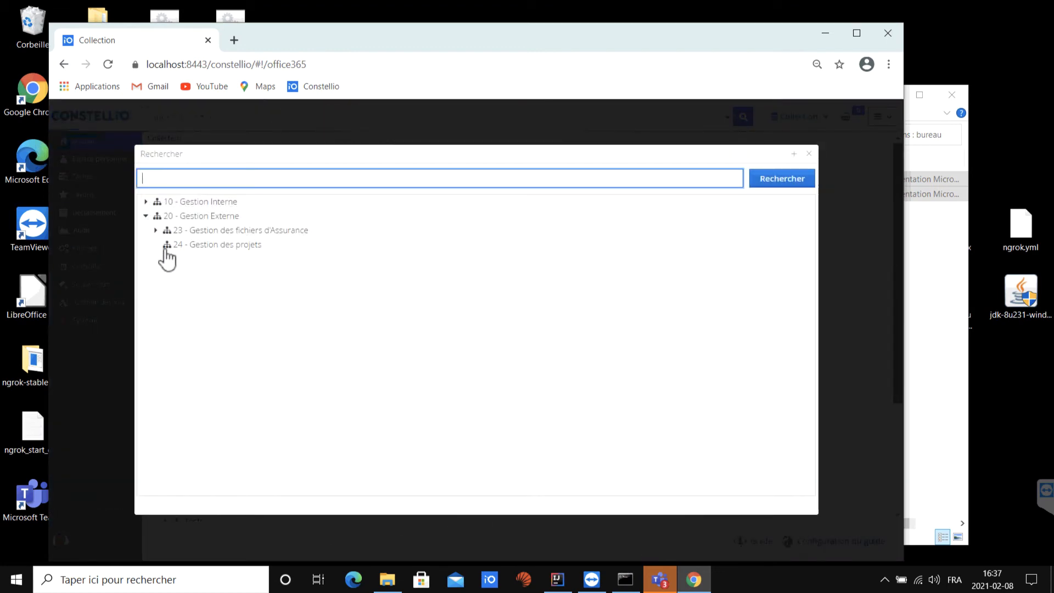
click(198, 247)
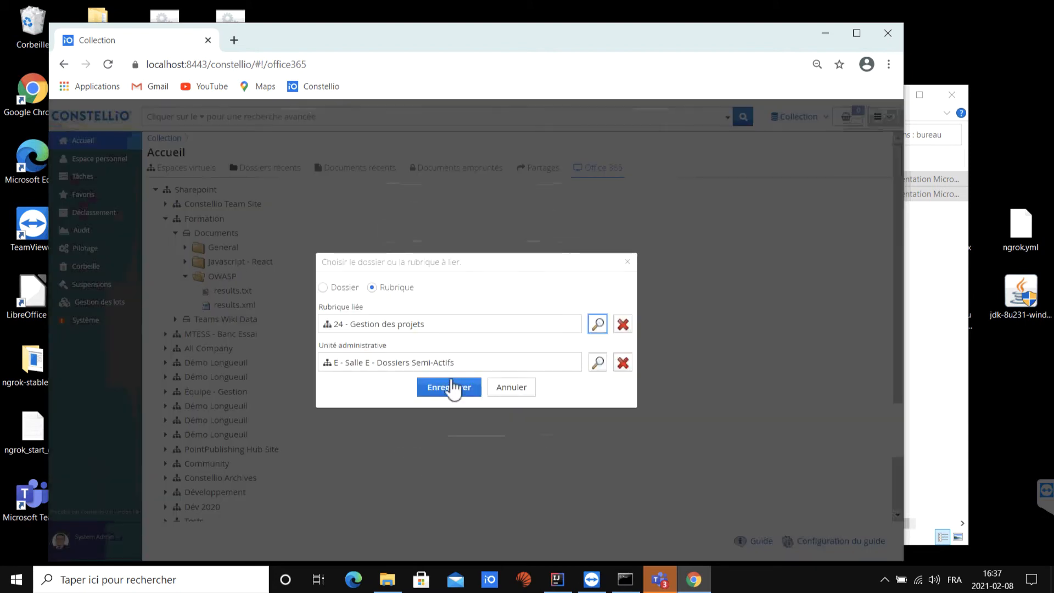
click(461, 391)
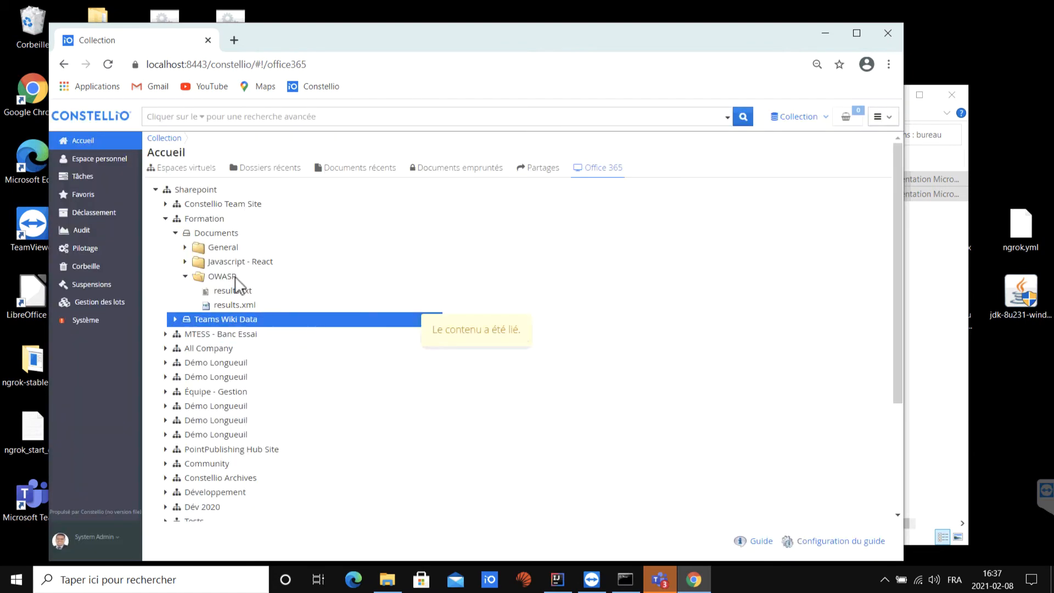
Open the OWASP folder under 20 - Gestion Externe, 24 - Gestion des projets, in the classification plan and view its metadata.
click(86, 146)
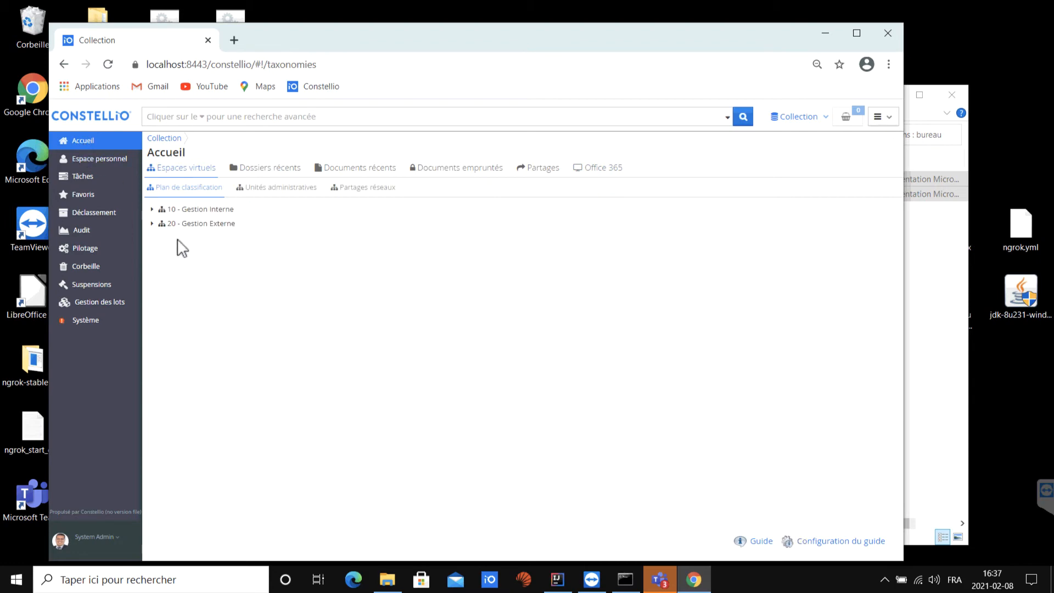
click(152, 224)
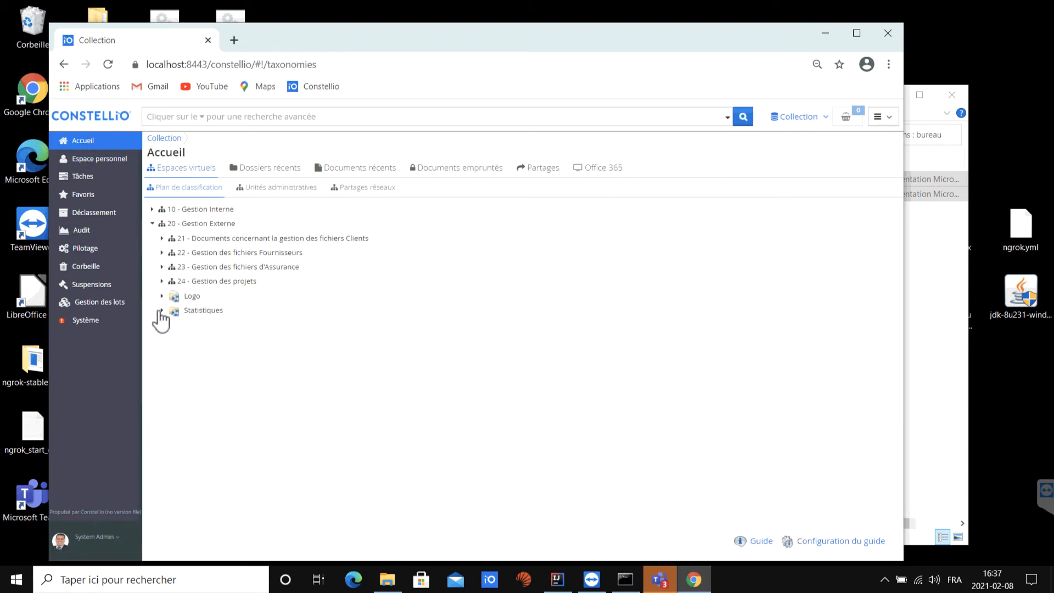
click(162, 281)
click(236, 311)
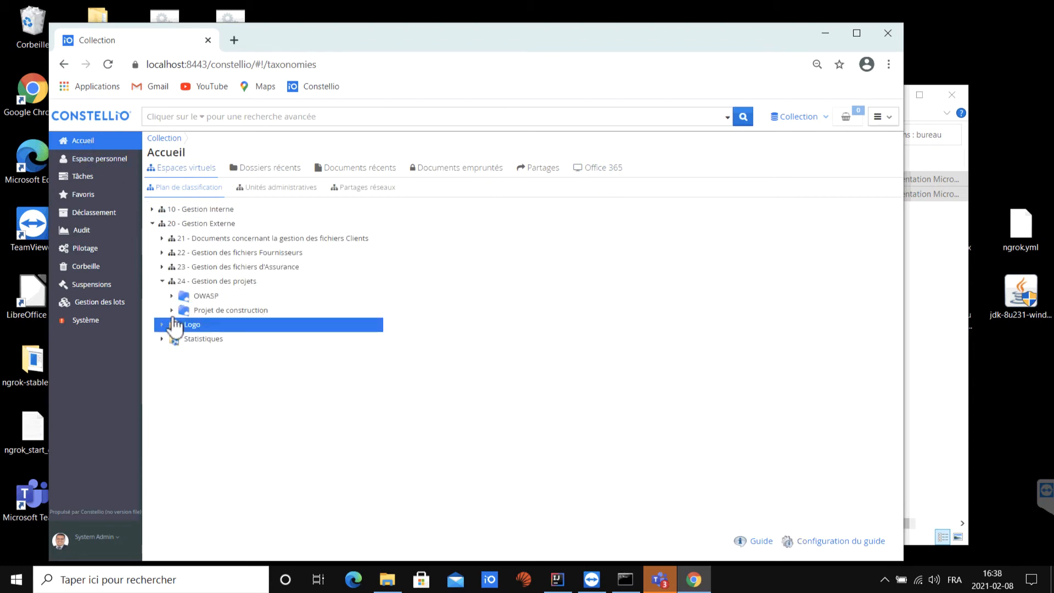
click(209, 297)
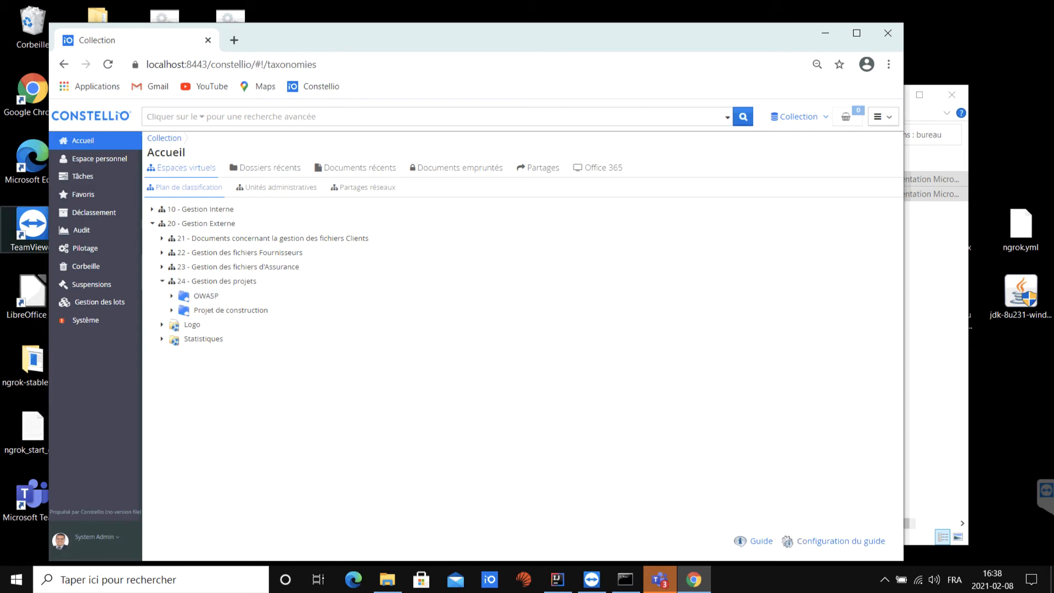
click(210, 299)
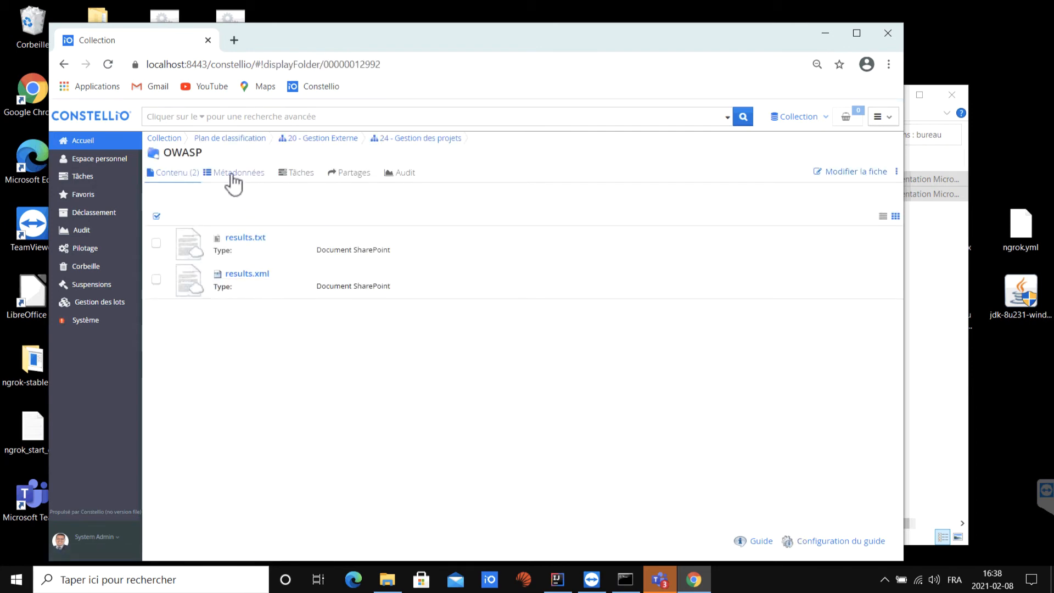
click(234, 177)
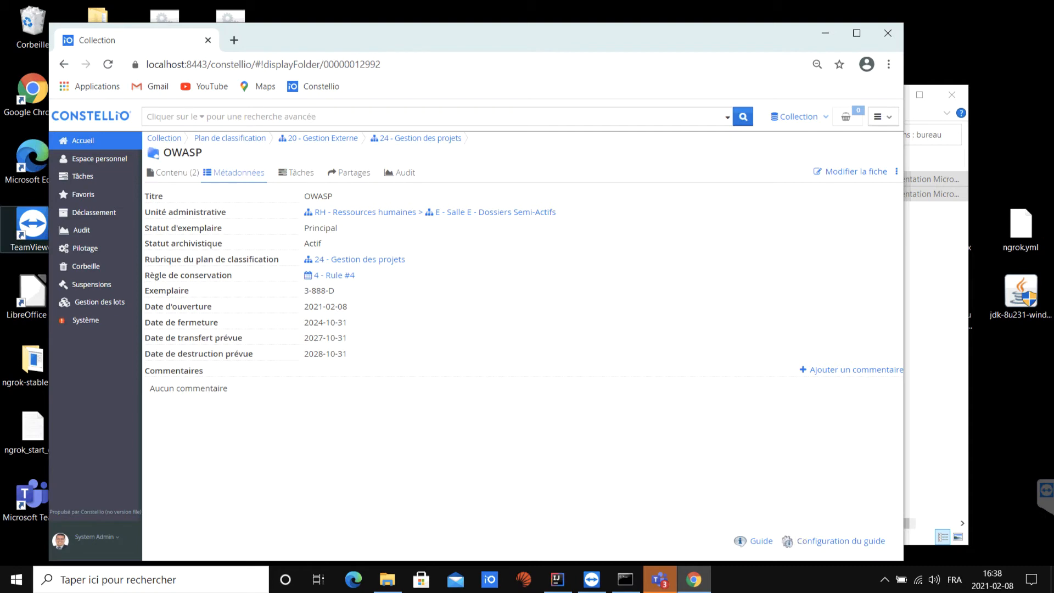
Search for active folders to transfer to semi-active in administrative unit A - Salle A - Planification des Ressources Humaines.
click(94, 212)
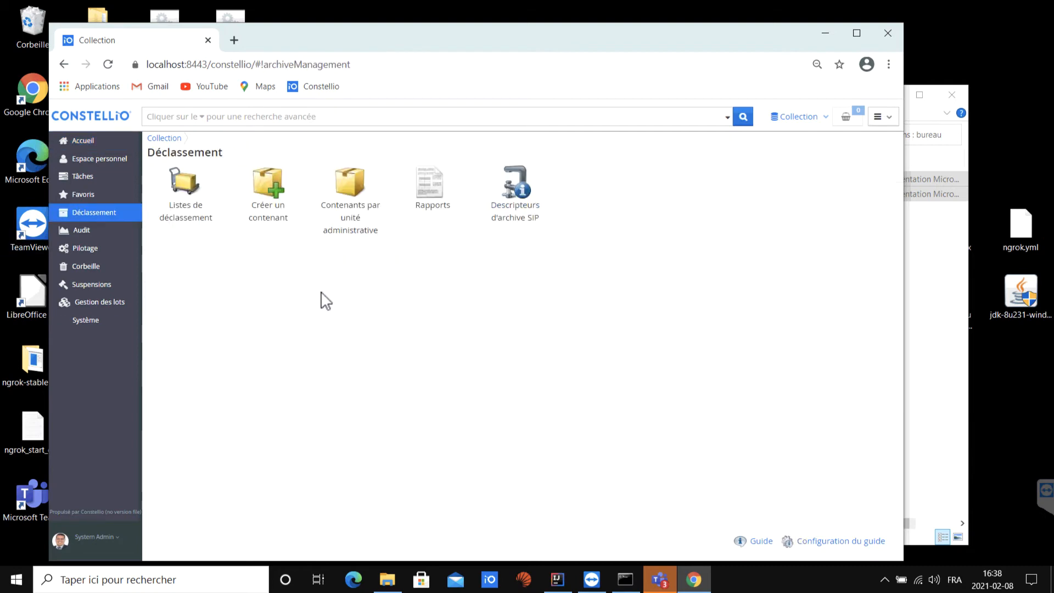
click(194, 196)
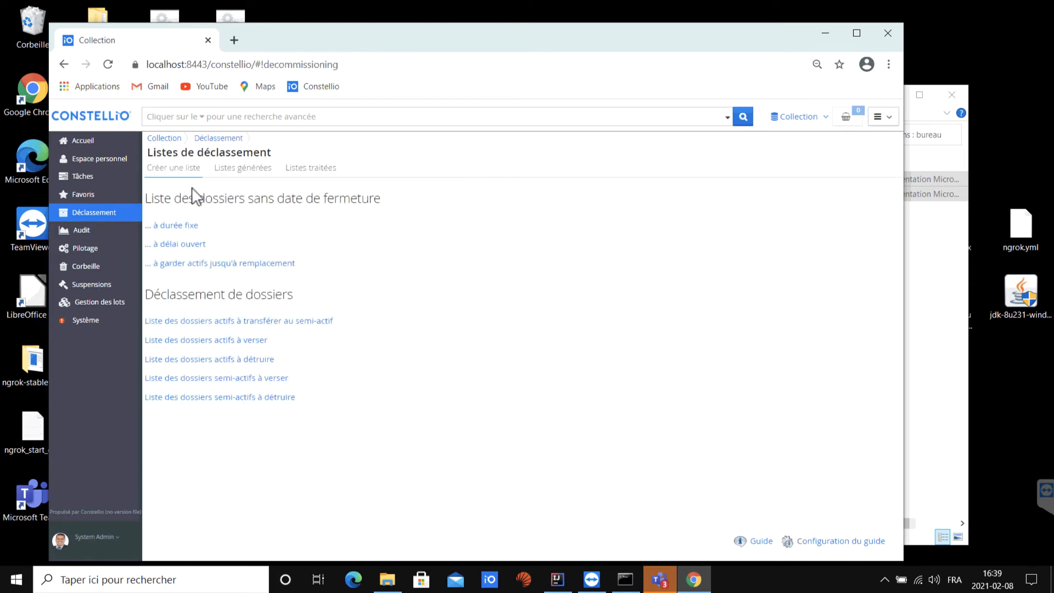
click(240, 324)
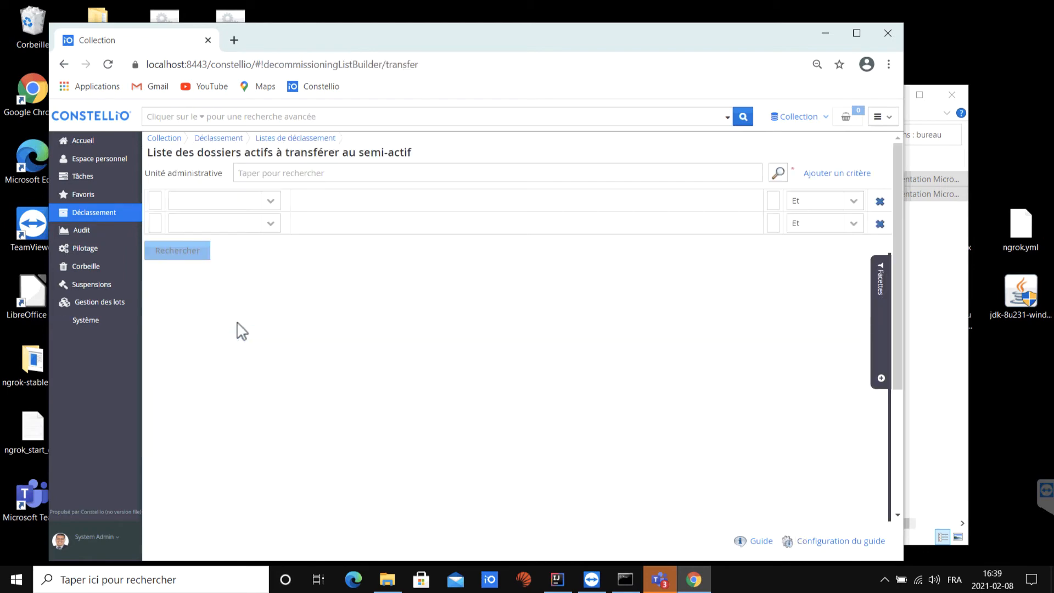
click(778, 173)
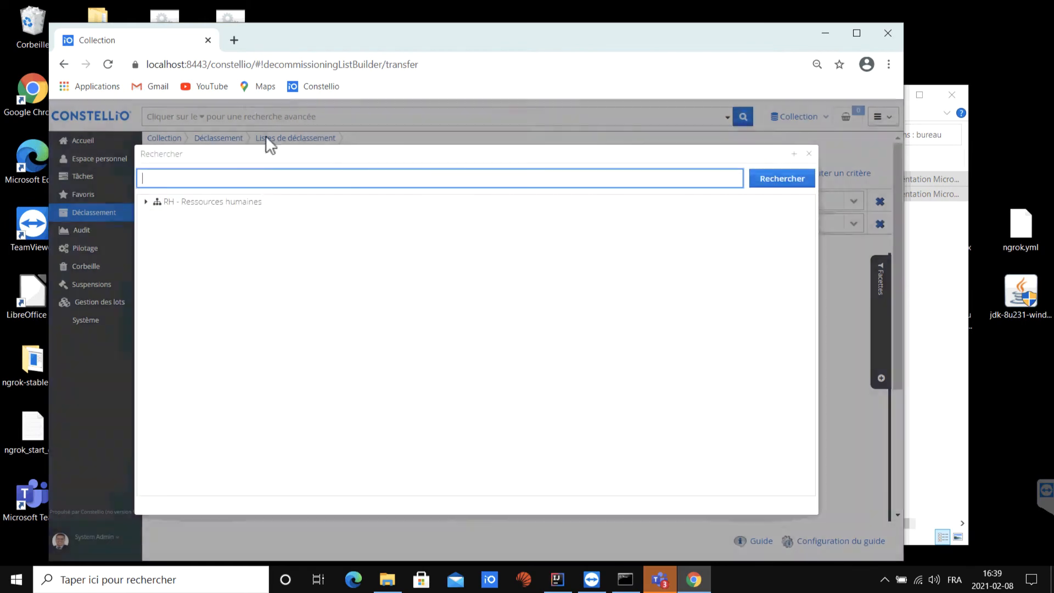
click(146, 202)
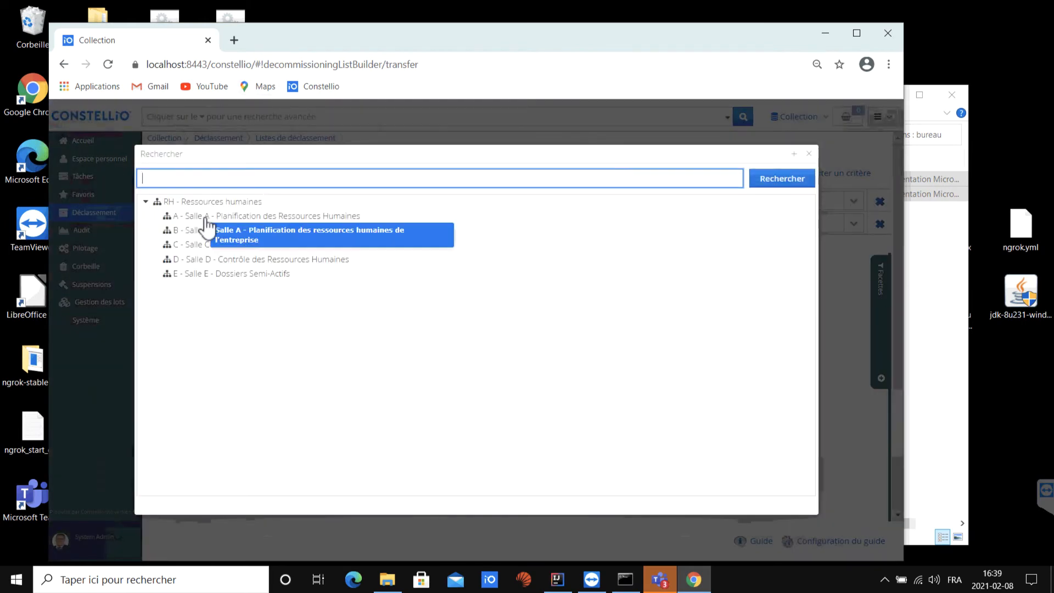
click(205, 222)
click(177, 258)
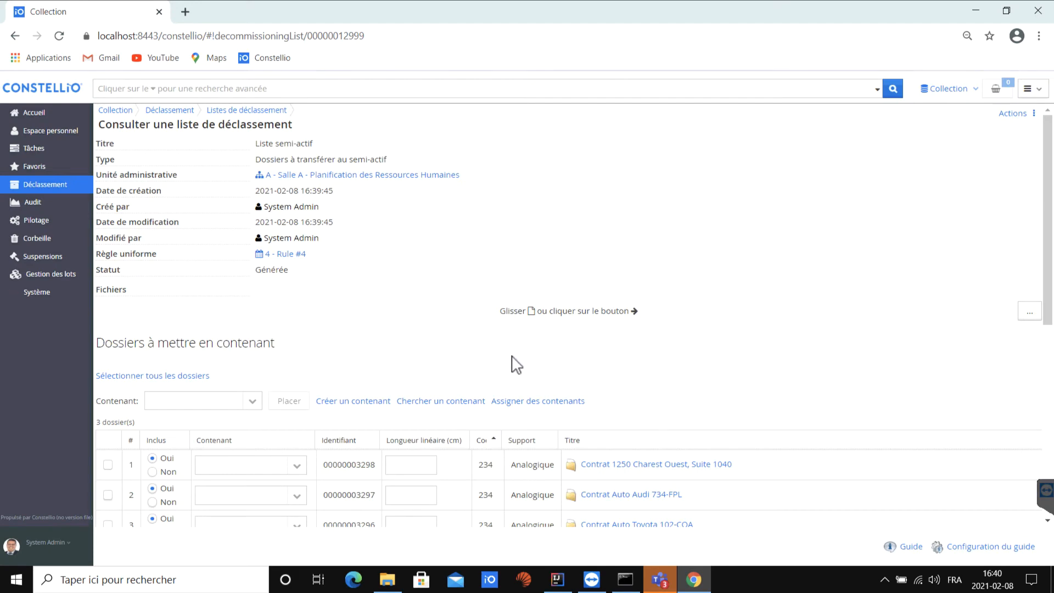
Review the Liste semi-actif decommissioning list and move the Titre column right after Inclus in the Dossiers à mettre en contenant table.
scroll(512, 364, down, 7)
scroll(516, 363, up, 3)
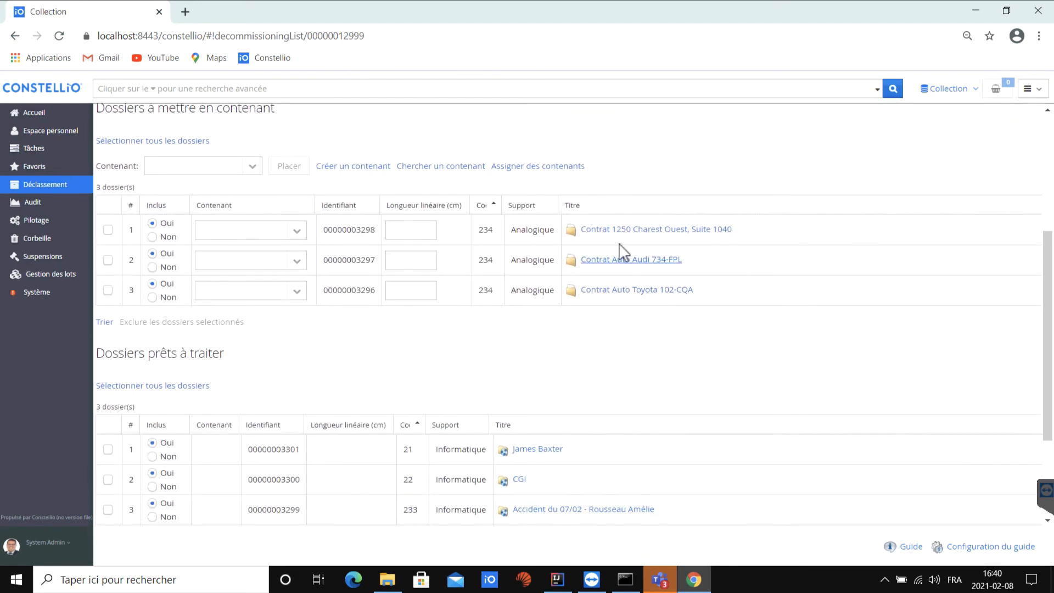
drag(572, 205, 212, 217)
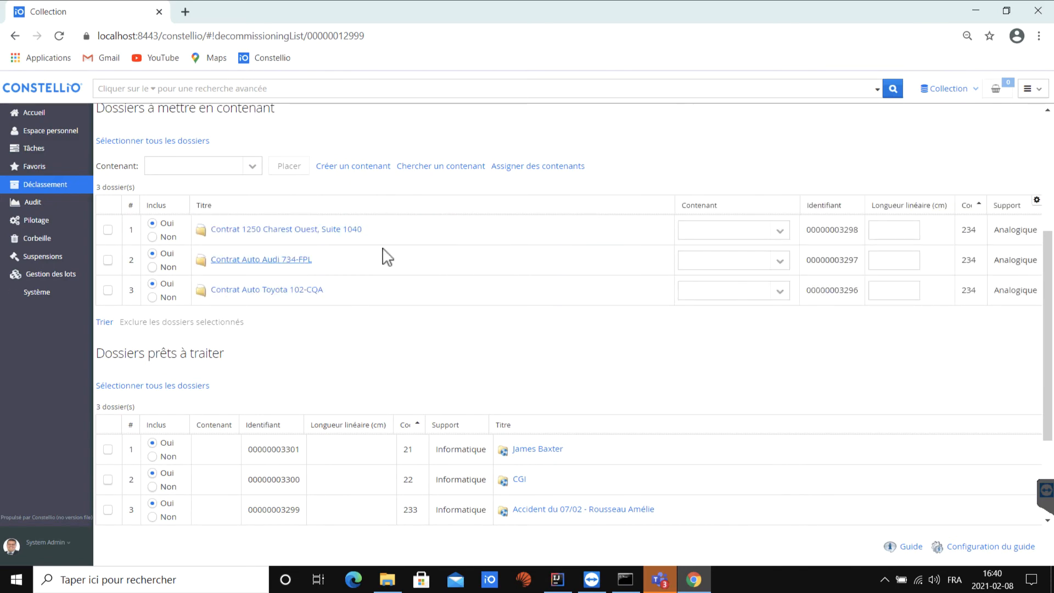
Check the actions available for the decommissioning list and place the Longueur linéaire (cm) column before Contenant.
scroll(702, 343, up, 5)
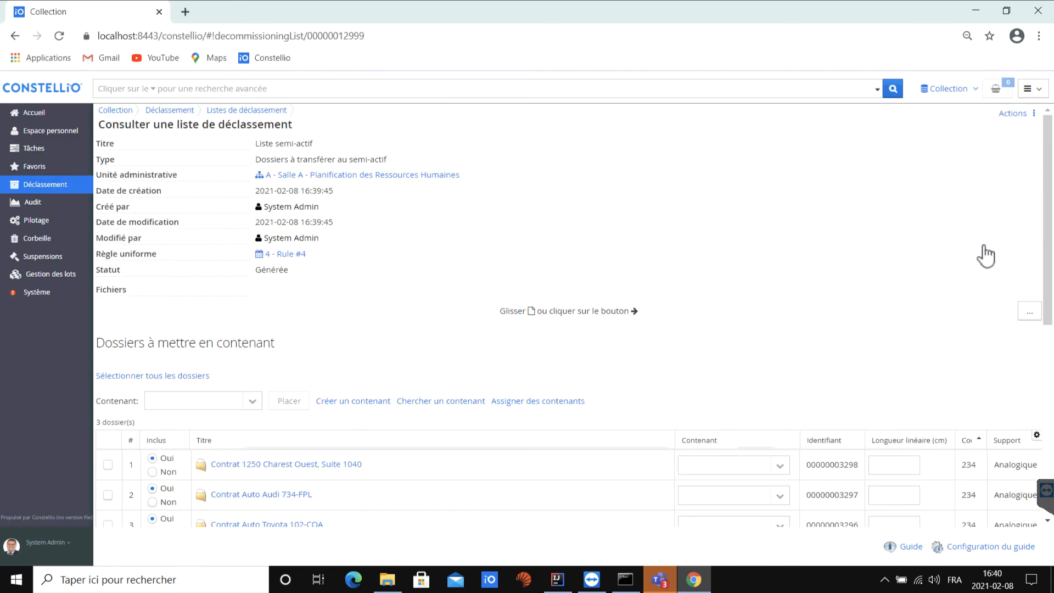
click(1016, 114)
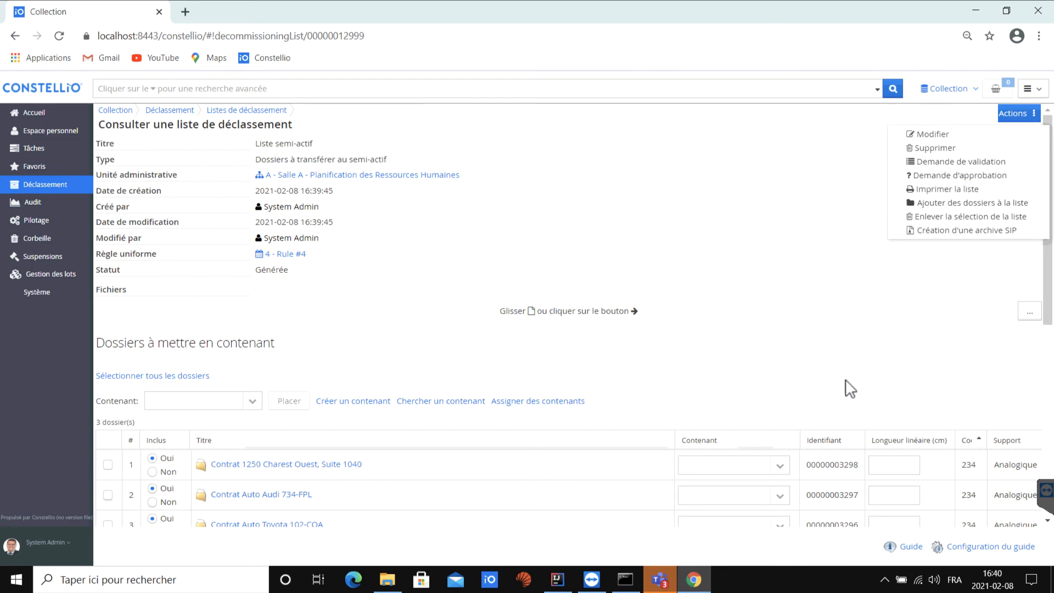
drag(903, 442, 700, 456)
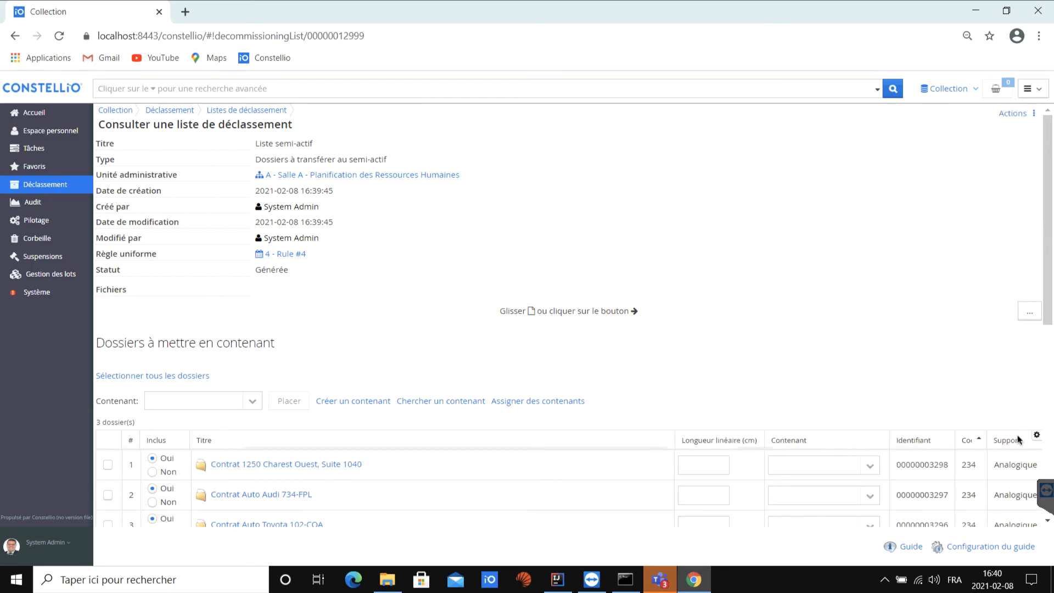
scroll(750, 436, down, 7)
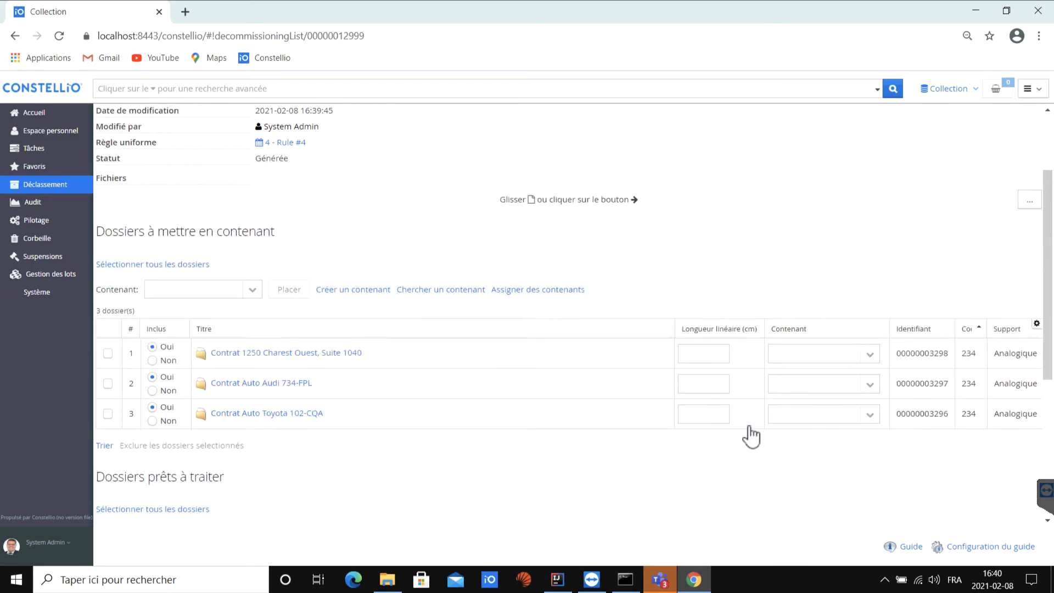
scroll(668, 346, up, 3)
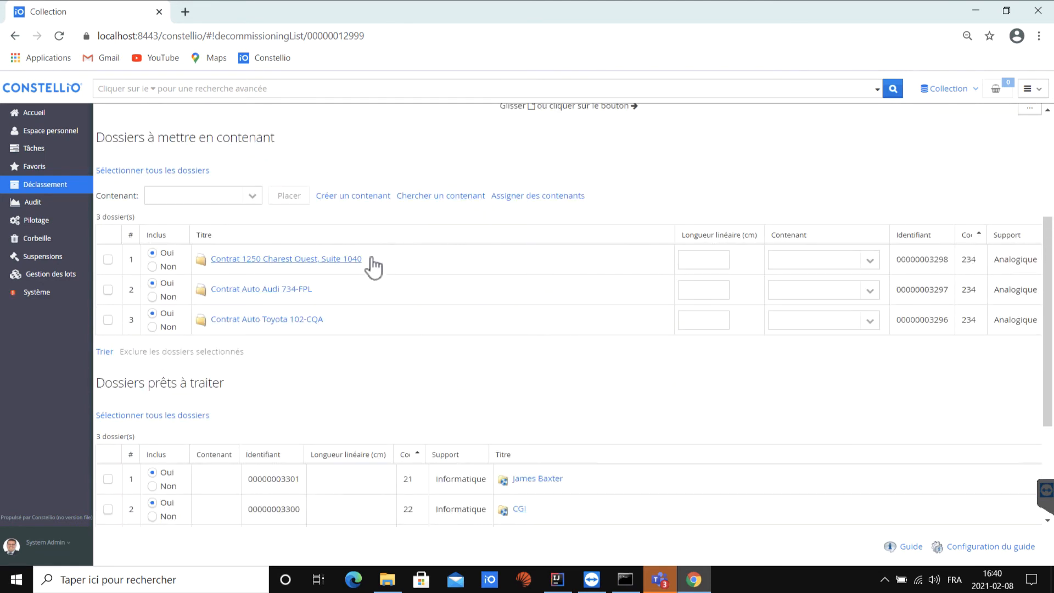
scroll(584, 423, down, 1)
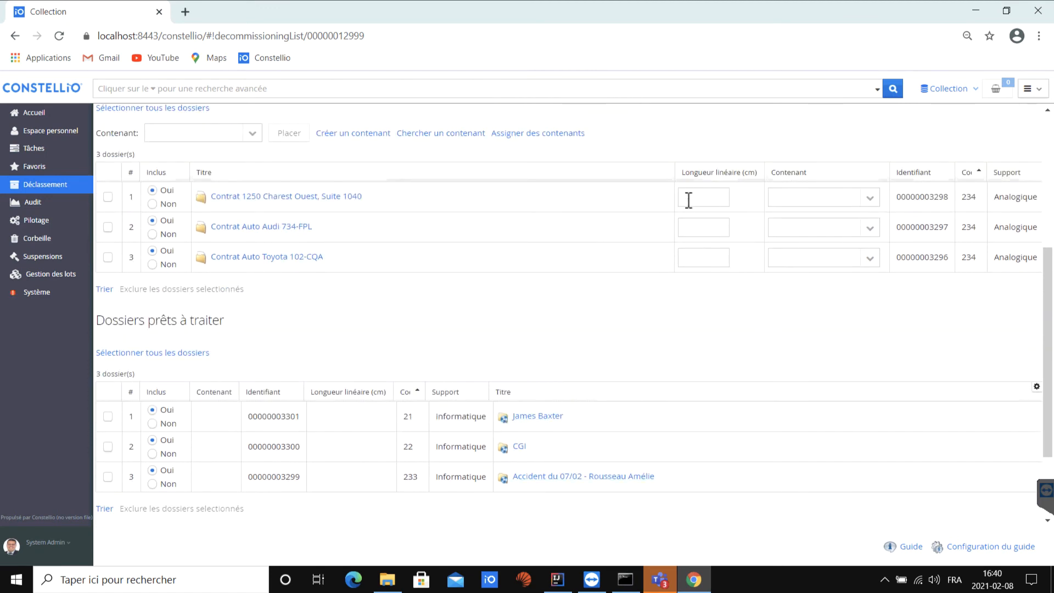
Set the linear length to 1 cm for the Charest Ouest, Audi and Toyota contract folders awaiting a container.
click(690, 198)
text(1)
click(689, 227)
text(1)
click(696, 257)
text(1)
click(713, 337)
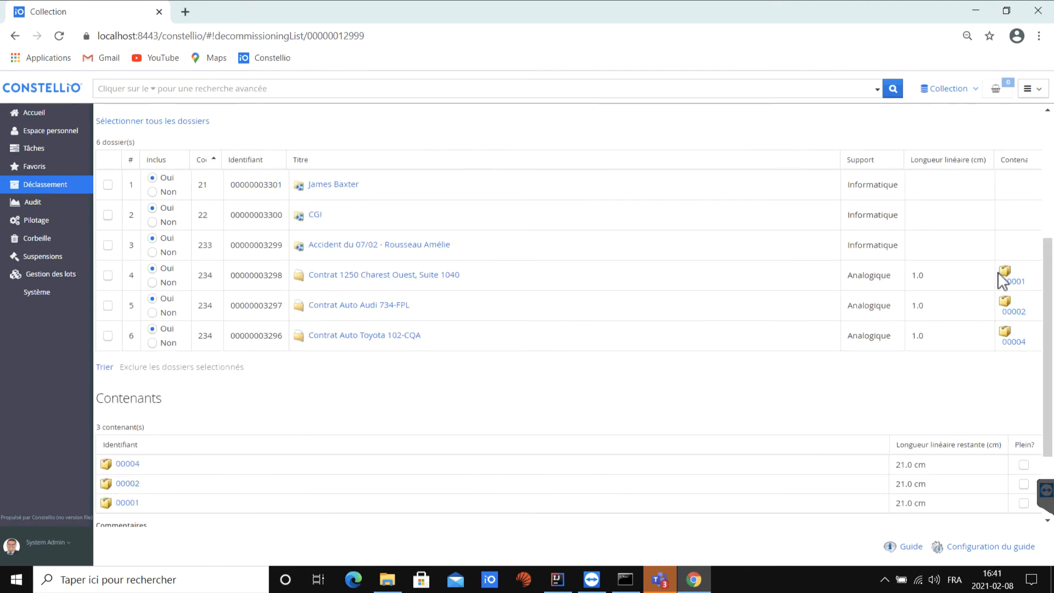
Launch the processing of the Liste semi-actif decommissioning list and confirm it.
scroll(1005, 297, up, 5)
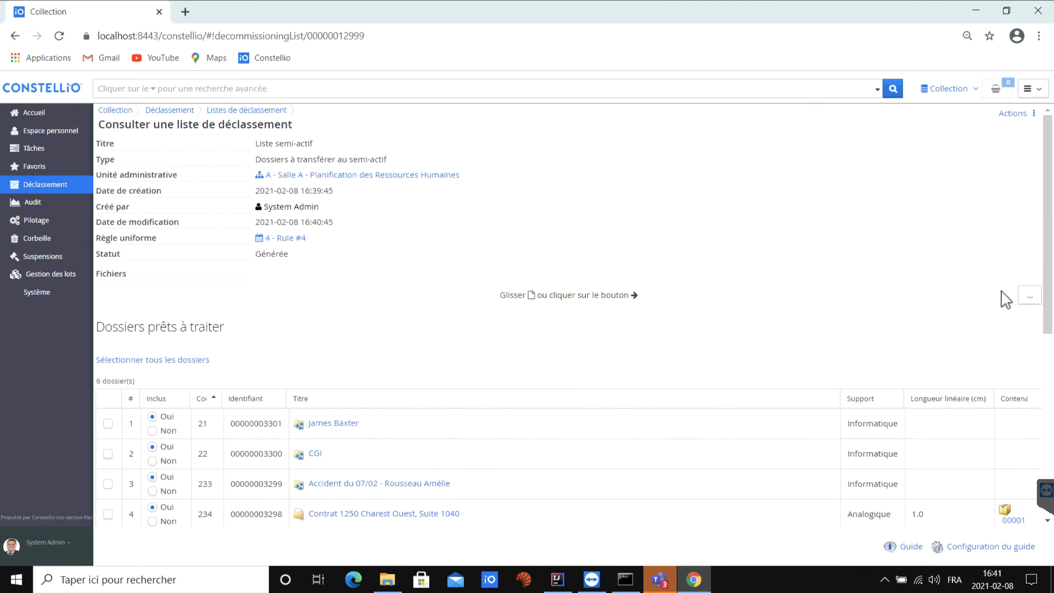
click(1019, 115)
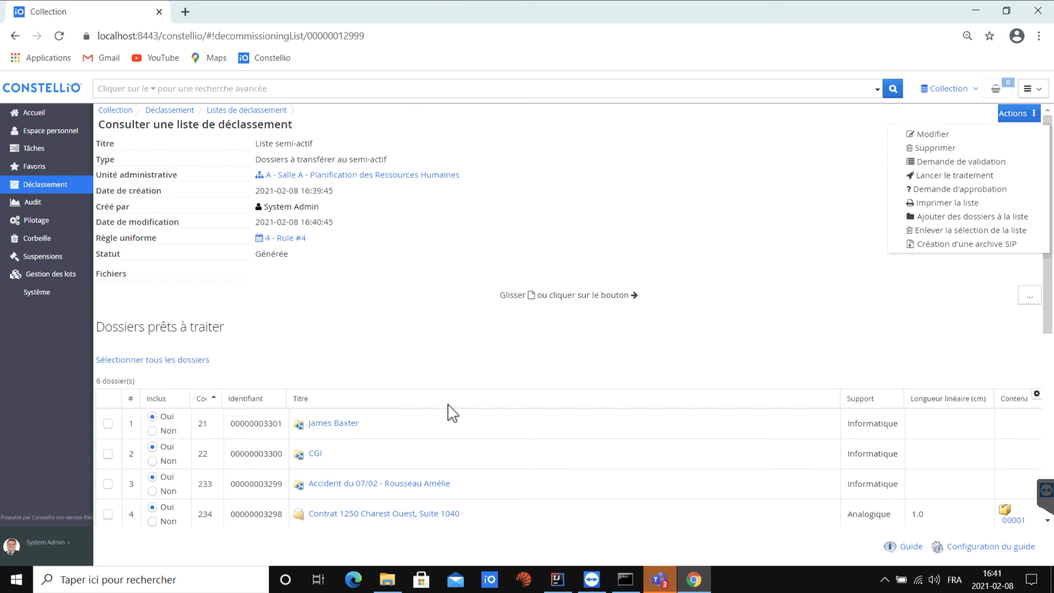
click(958, 175)
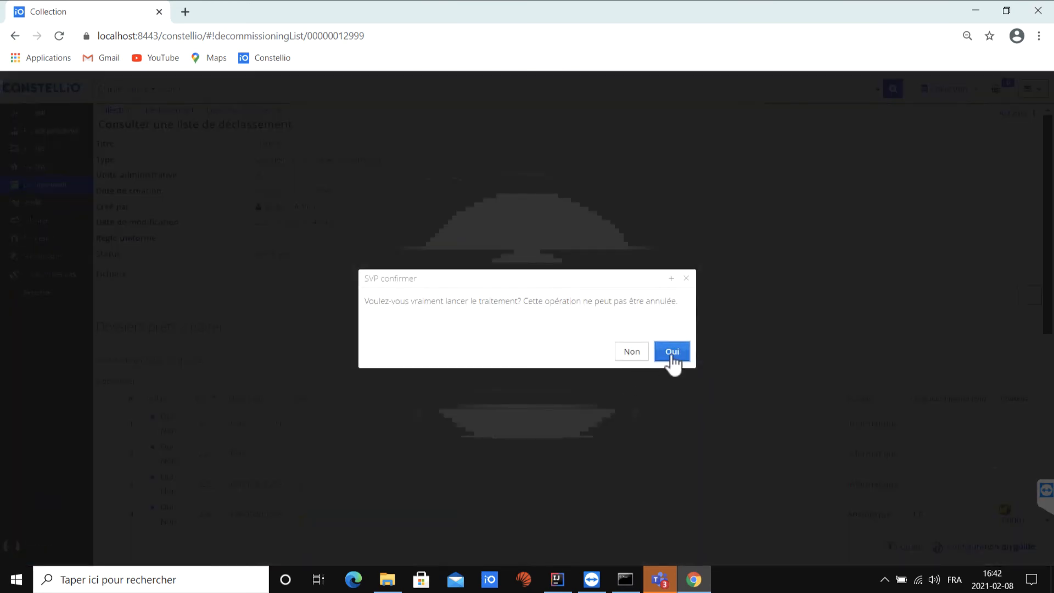
click(672, 354)
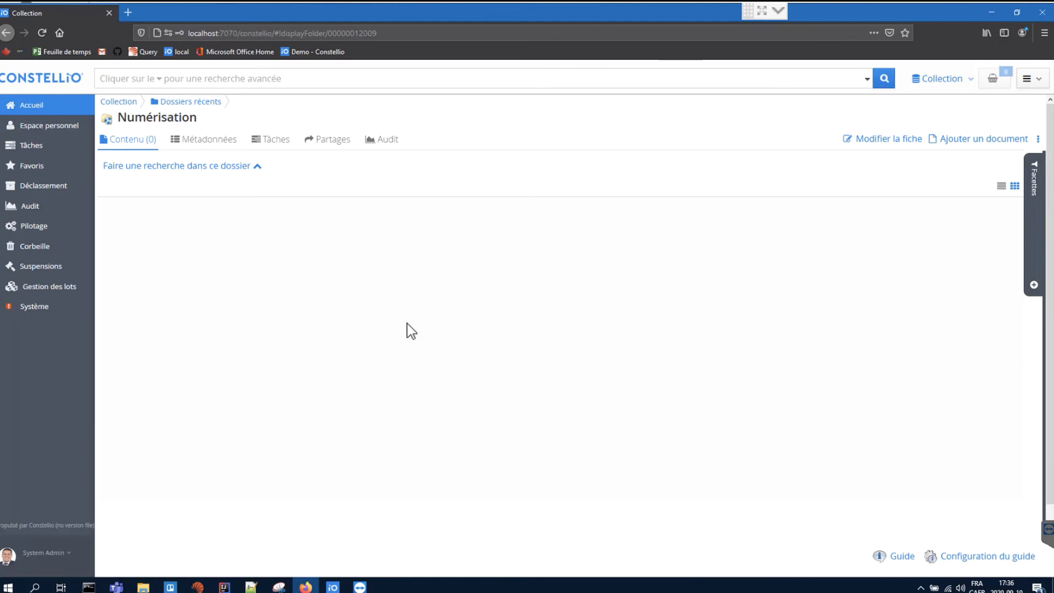
Scan a paper document into the Numérisation folder with the EPSON ES-300W, using the existing Epson Scan 2 settings.
click(1032, 79)
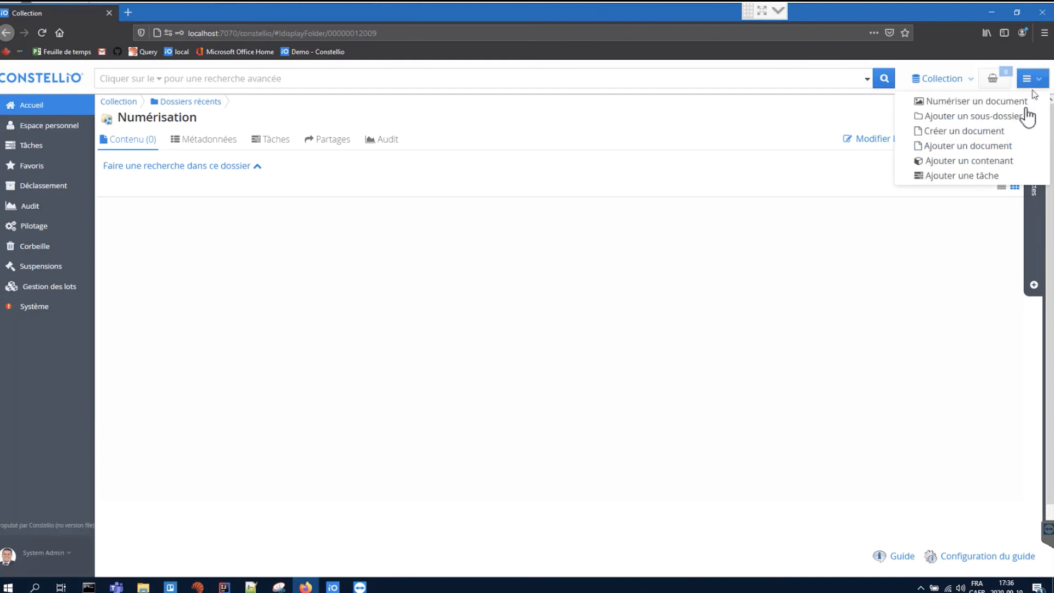
click(1026, 107)
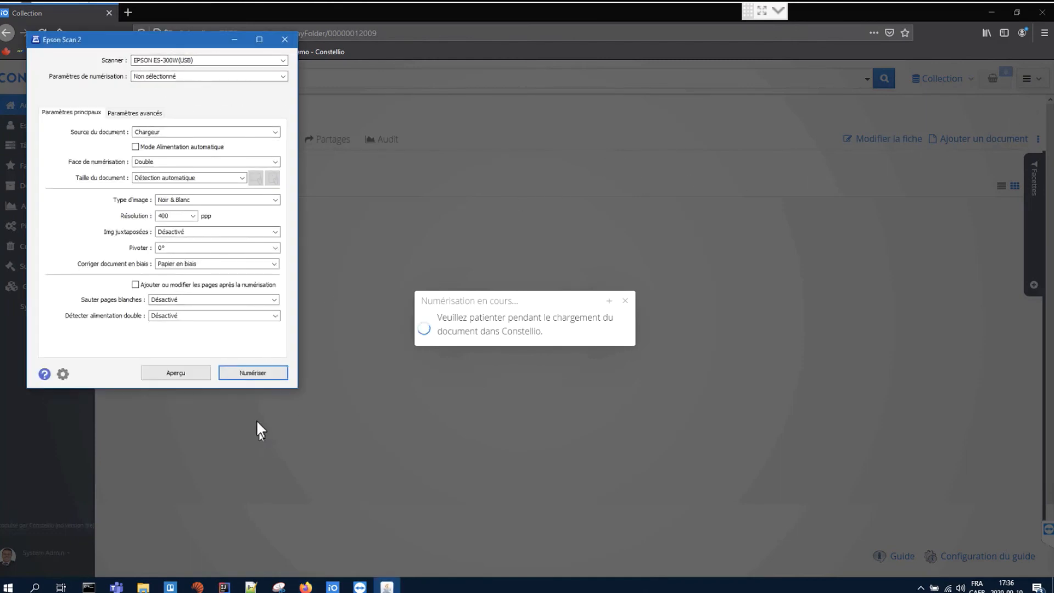
click(260, 384)
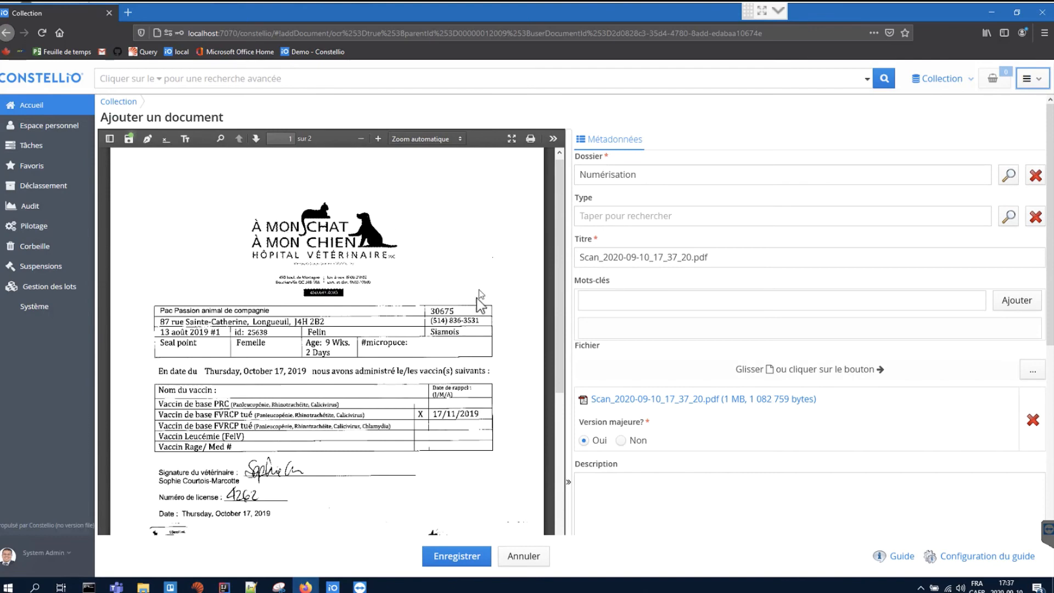
Review the scanned PDF, replace its title with Certicat and save the document.
scroll(479, 307, down, 6)
scroll(482, 315, up, 6)
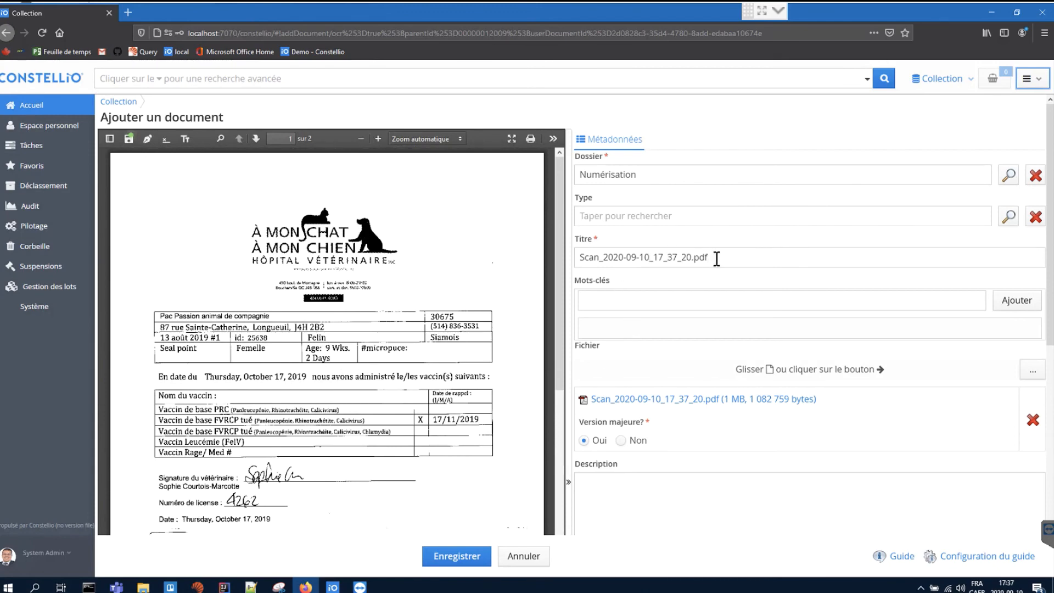
click(596, 257)
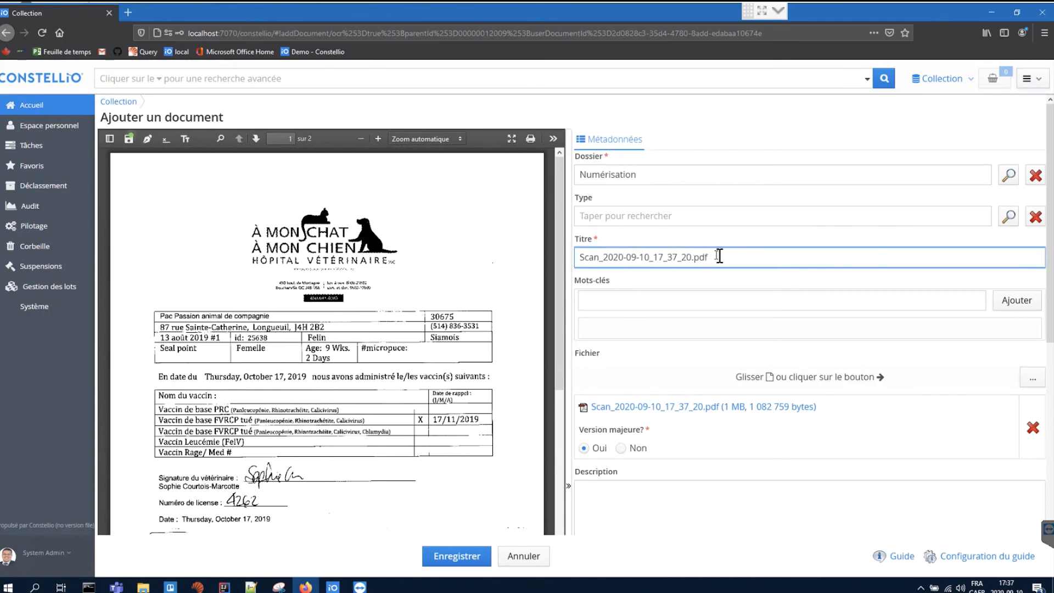
drag(720, 255, 572, 257)
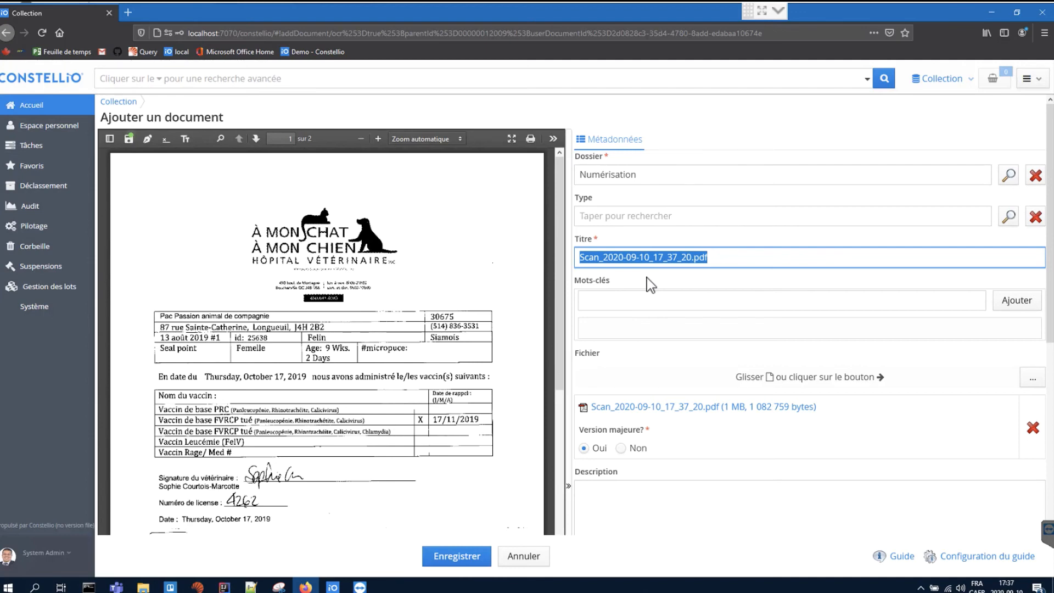
text(Certicat)
click(472, 558)
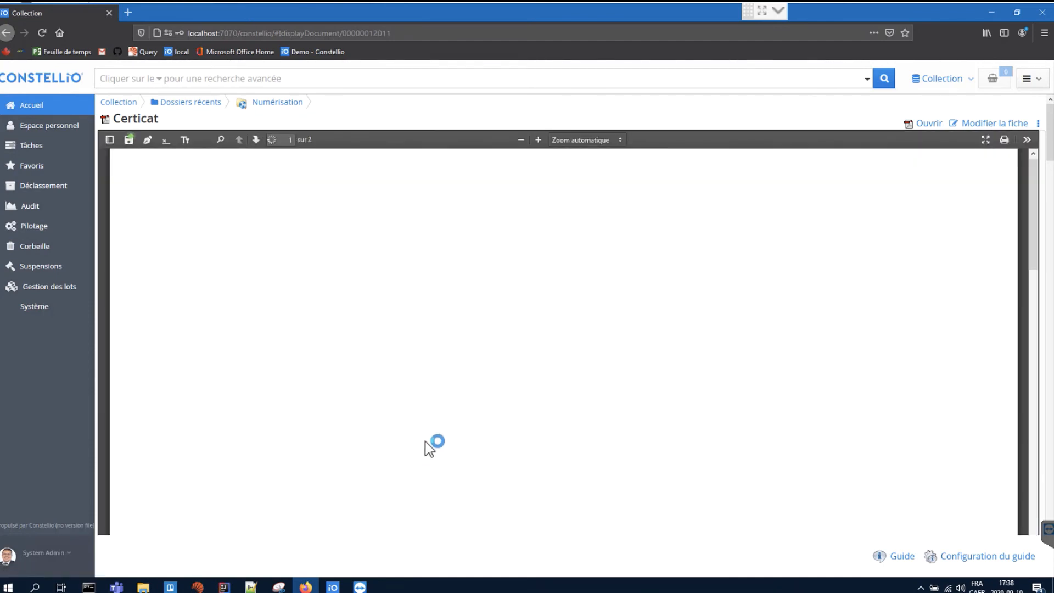
Select individual words in the first table row of the Certicat PDF to check its text recognition.
double_click(420, 489)
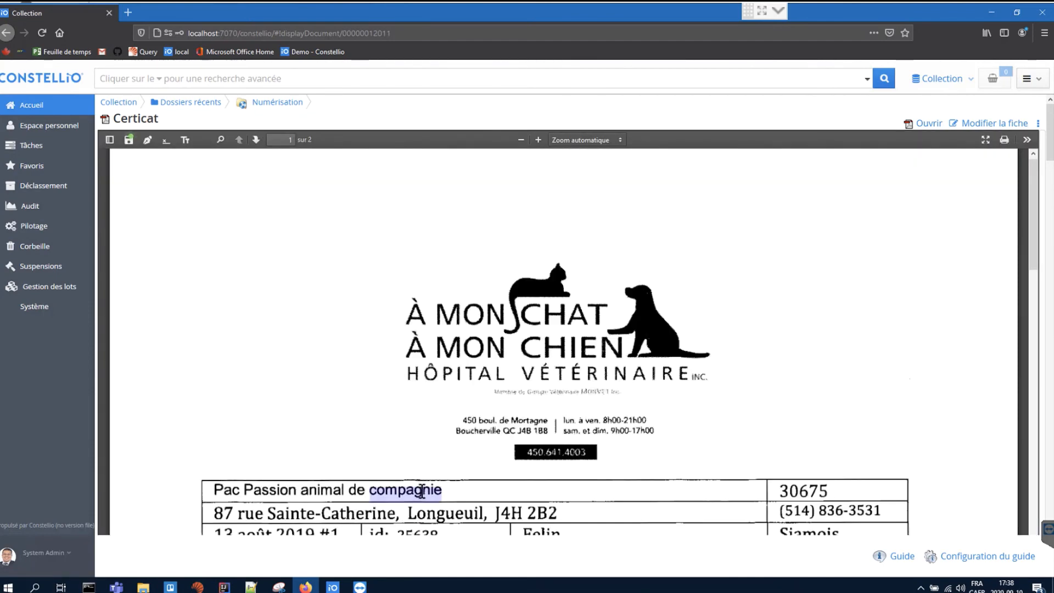
double_click(363, 492)
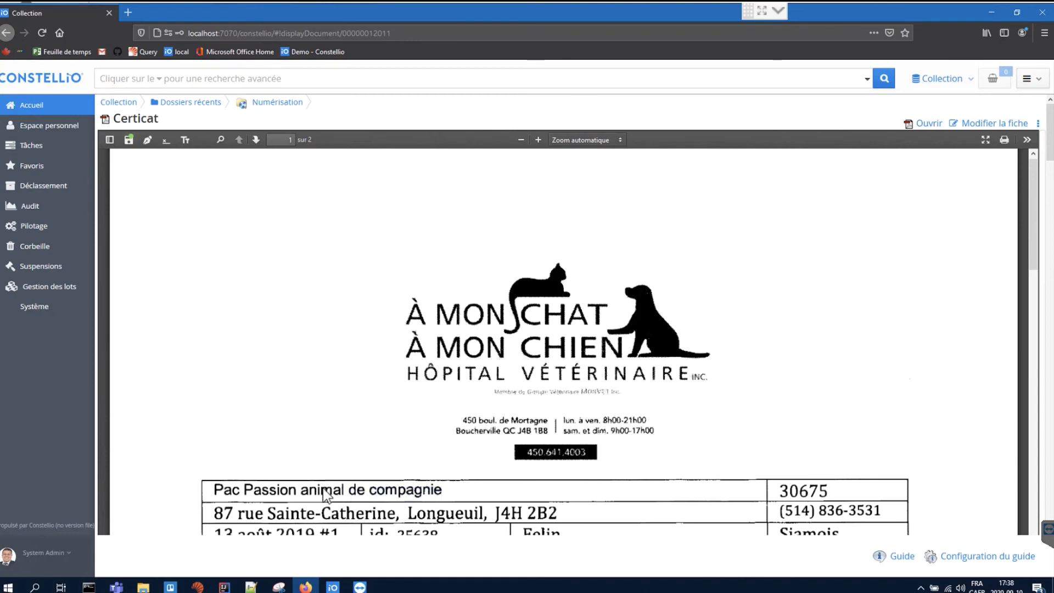
double_click(326, 491)
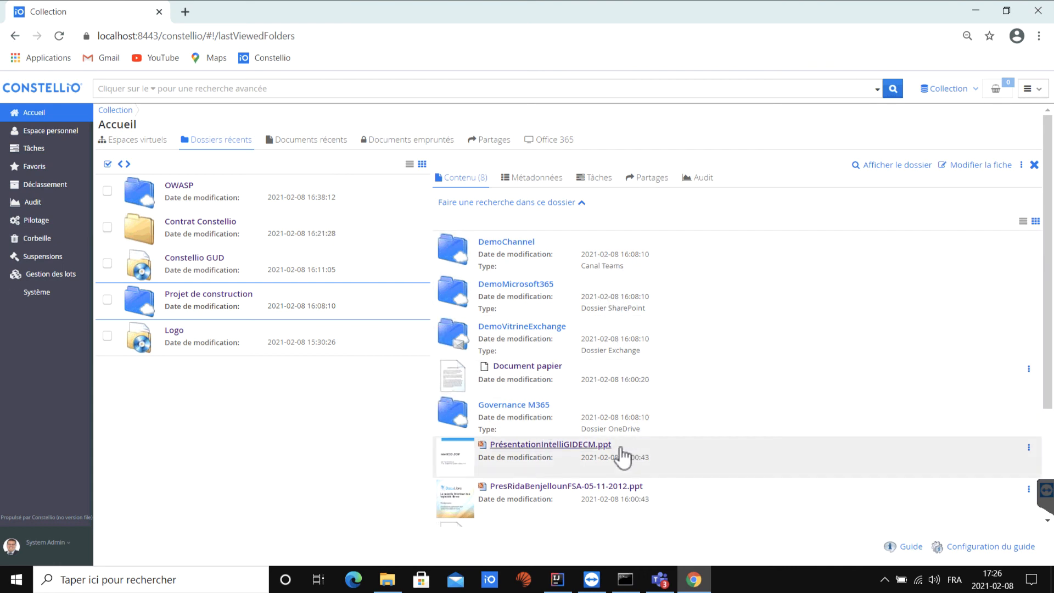
Preview PrésentationIntelliGIDECM.ppt from the Projet de construction folder, view its metadata and version history, and close it.
click(538, 445)
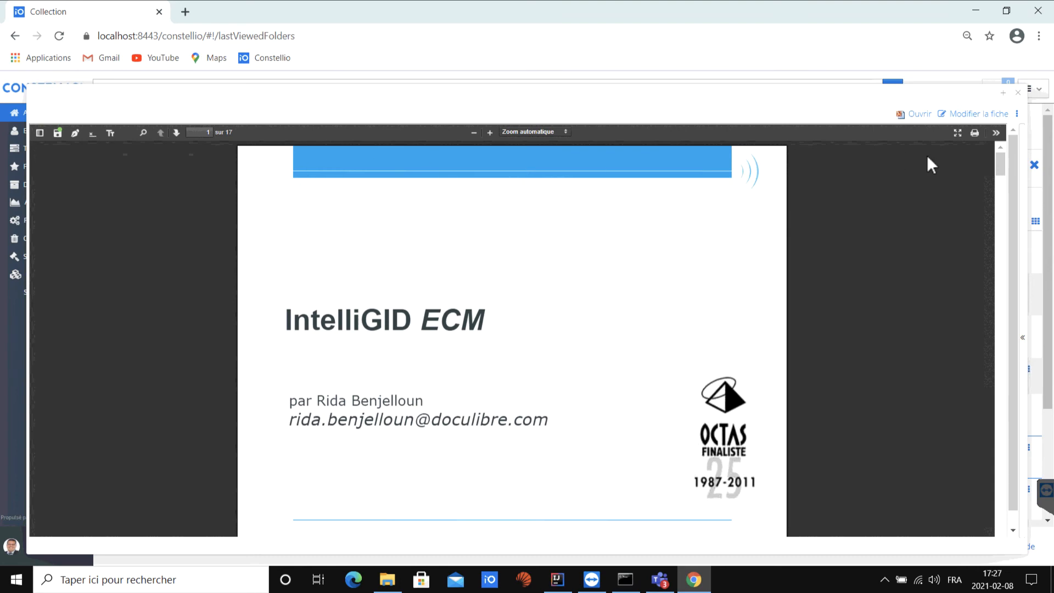
click(1020, 336)
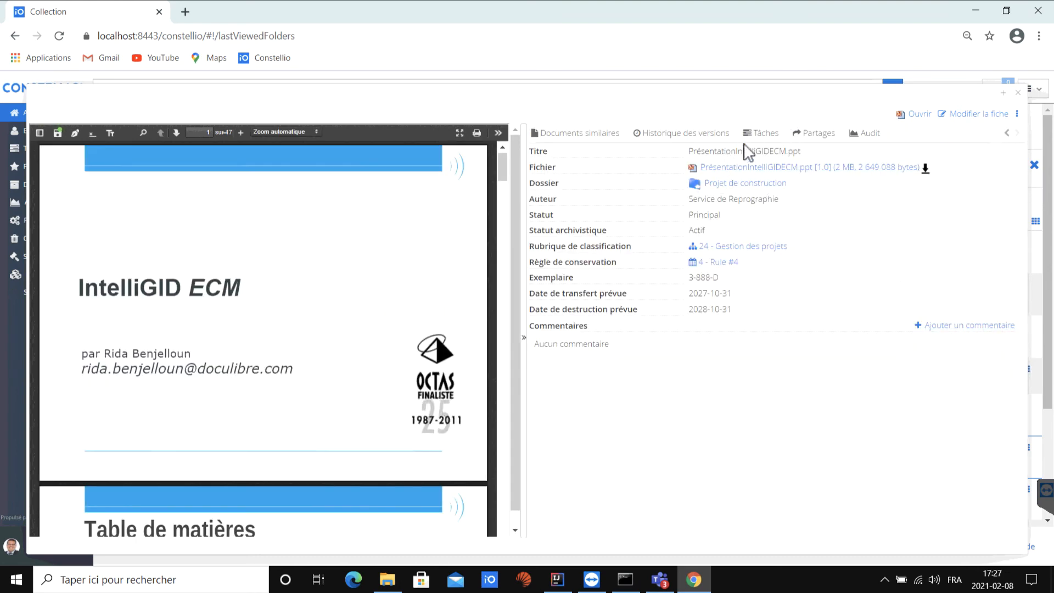
click(706, 144)
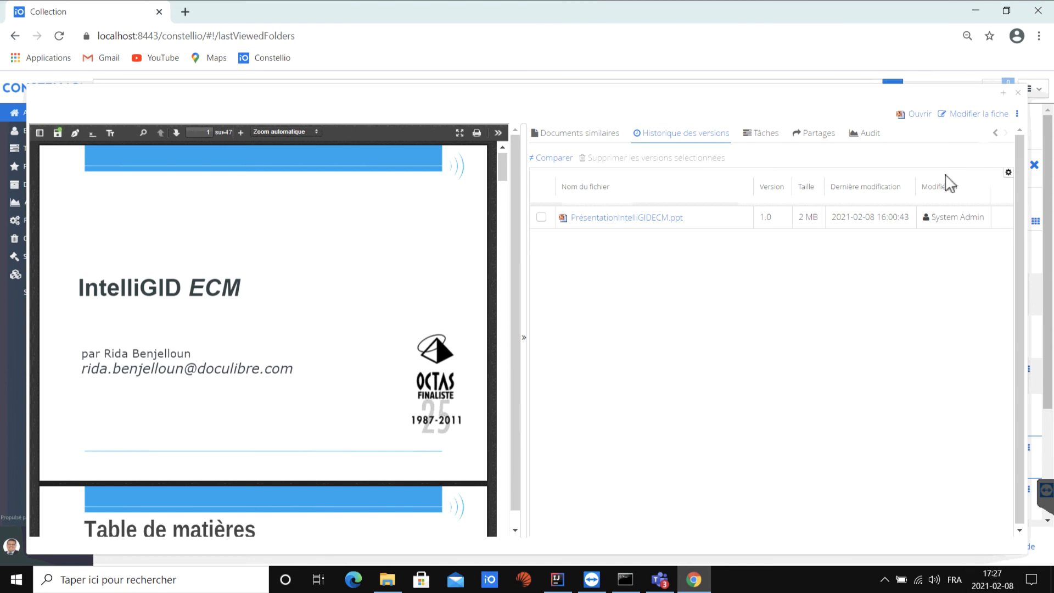
click(1017, 94)
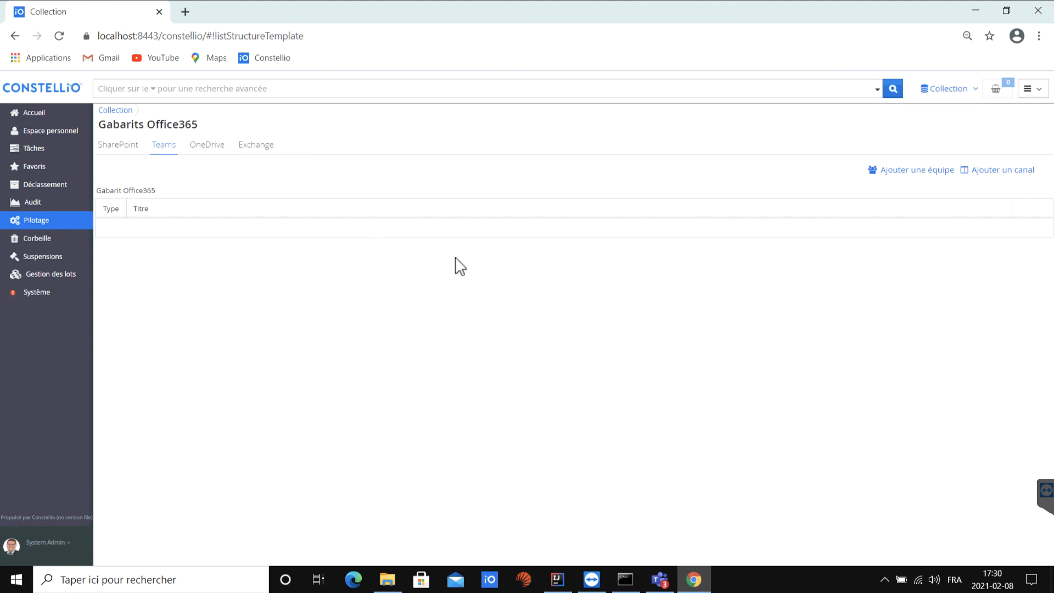
Review the Office365 template options for SharePoint, Teams, OneDrive and Exchange.
click(125, 145)
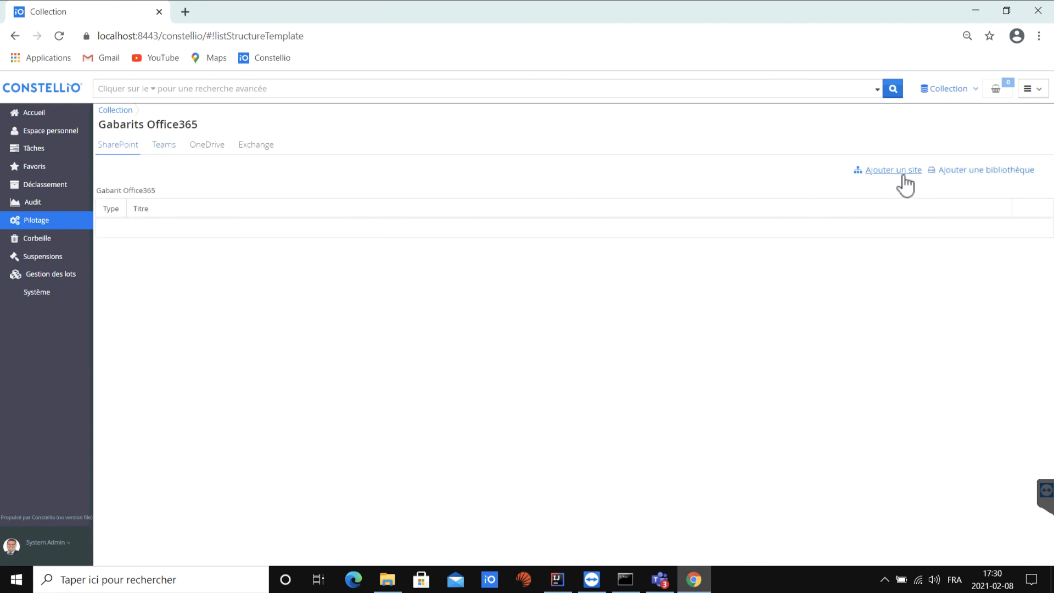
double_click(165, 145)
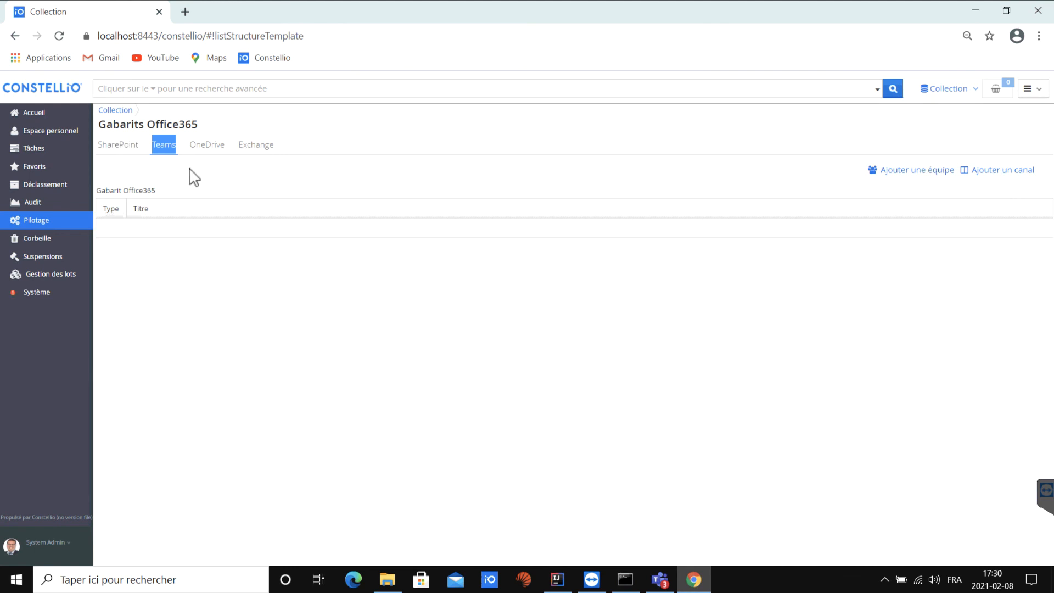
click(207, 146)
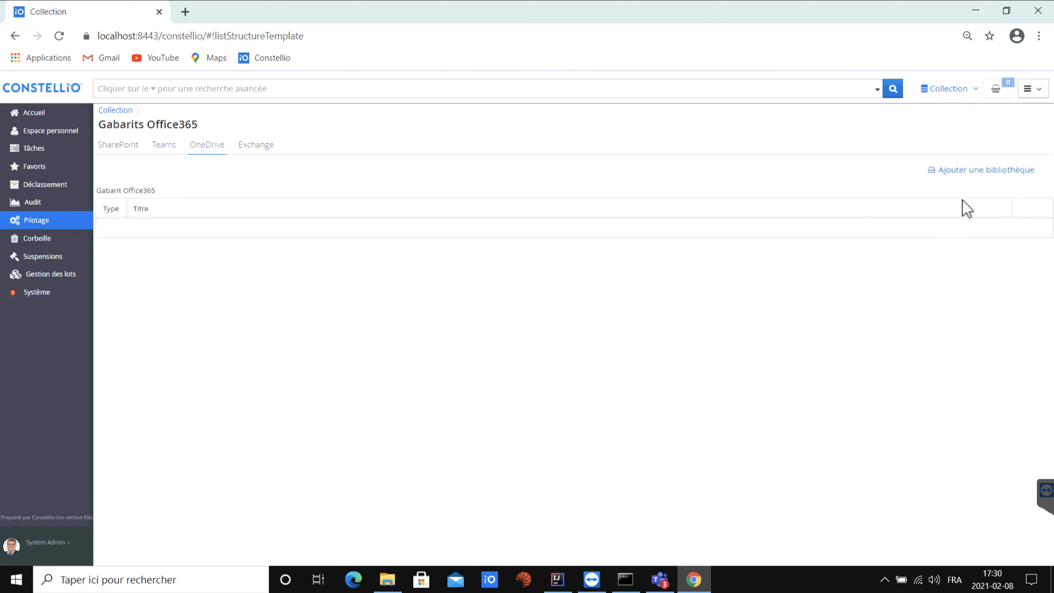
click(256, 145)
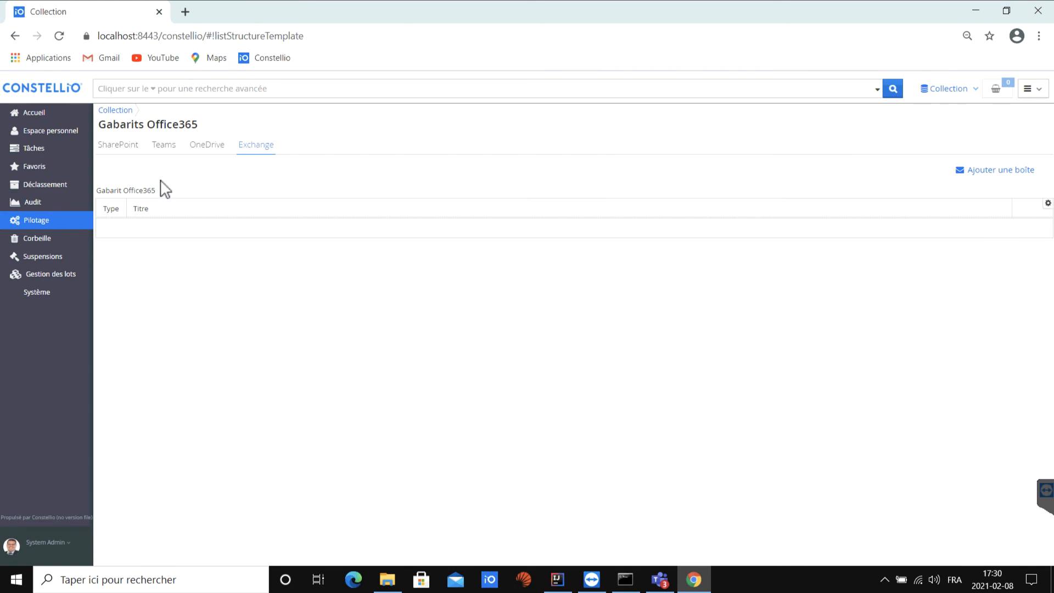
Add a channel named Livrables to the Équipe de projet Teams template.
click(172, 148)
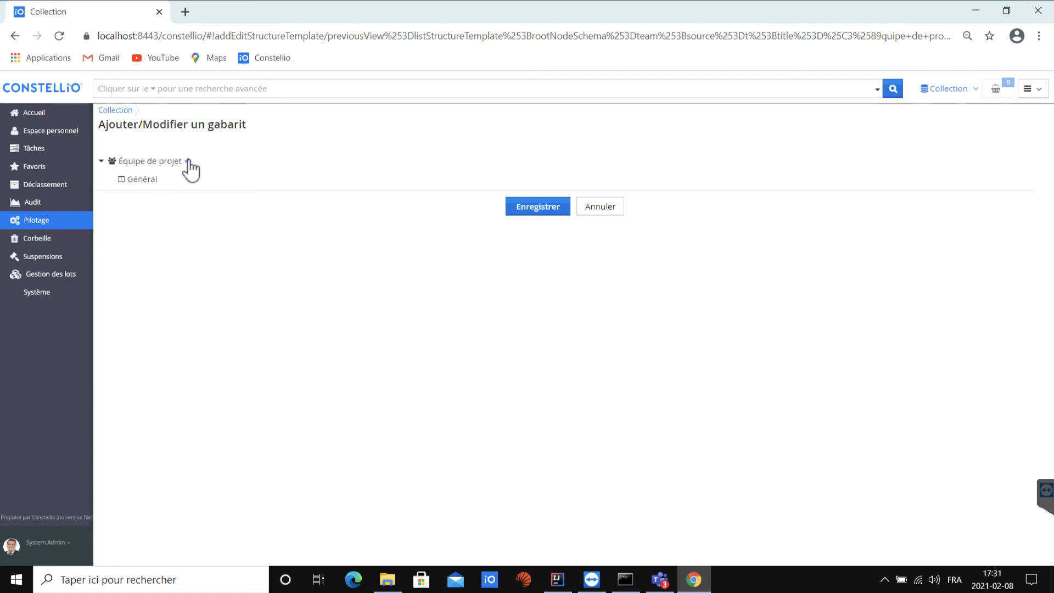
click(190, 161)
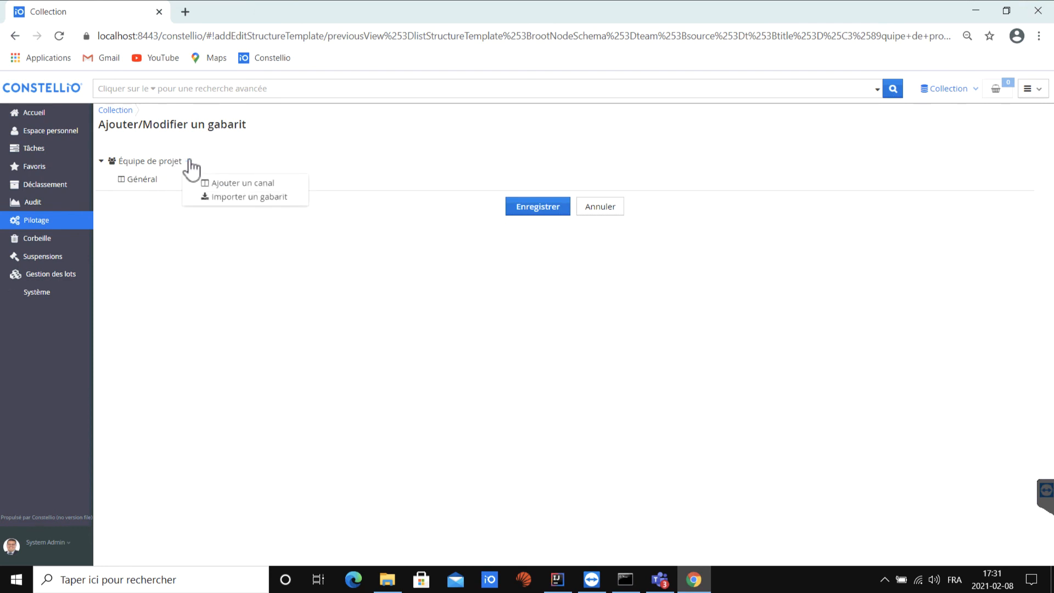
click(240, 183)
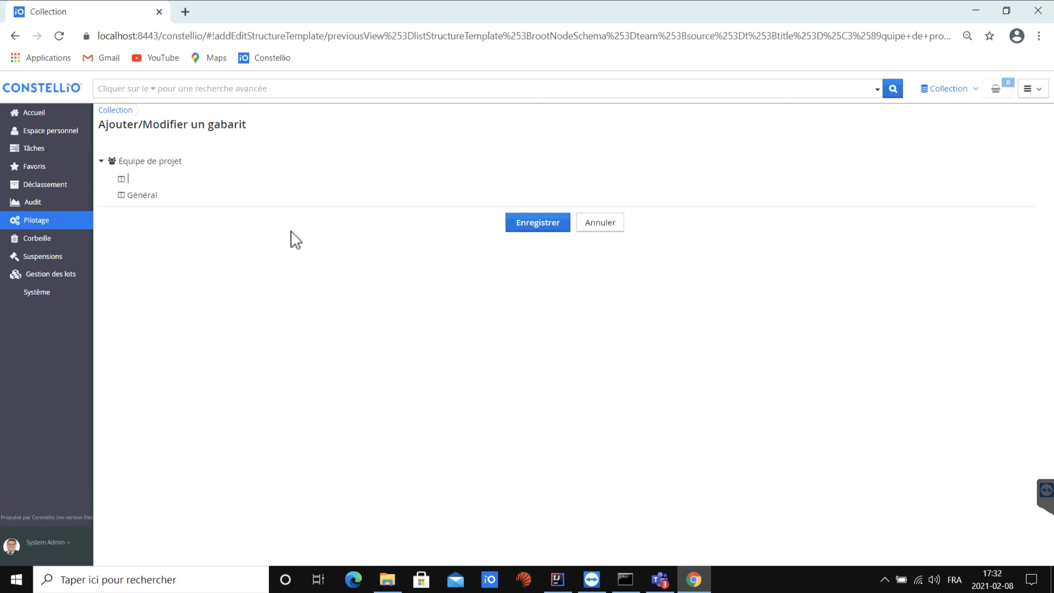
text(Livrables)
key(Return)
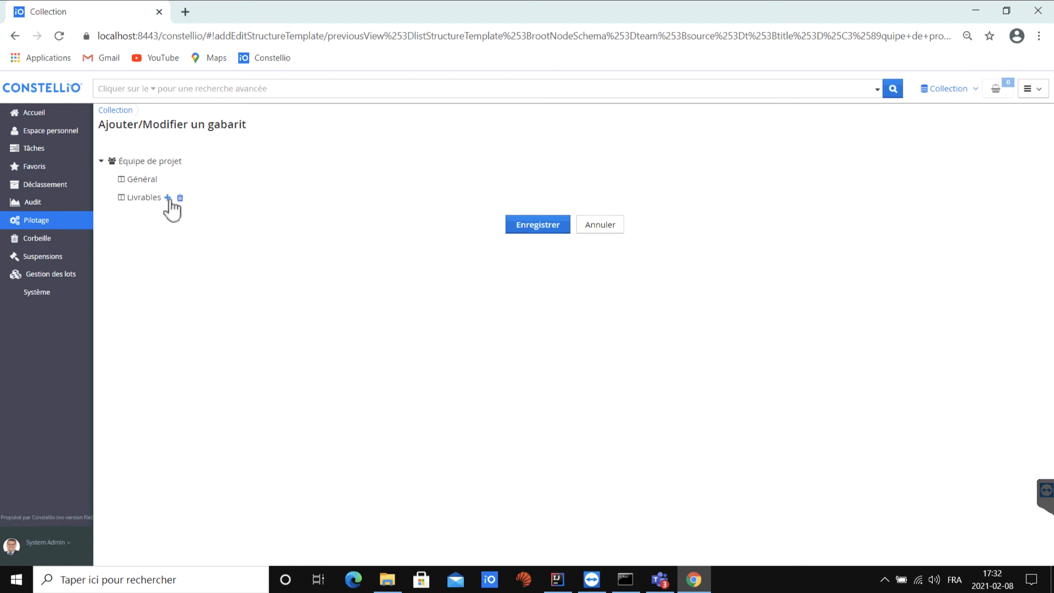
Add a folder named Architecture under the Livrables channel of the template.
click(169, 198)
click(208, 218)
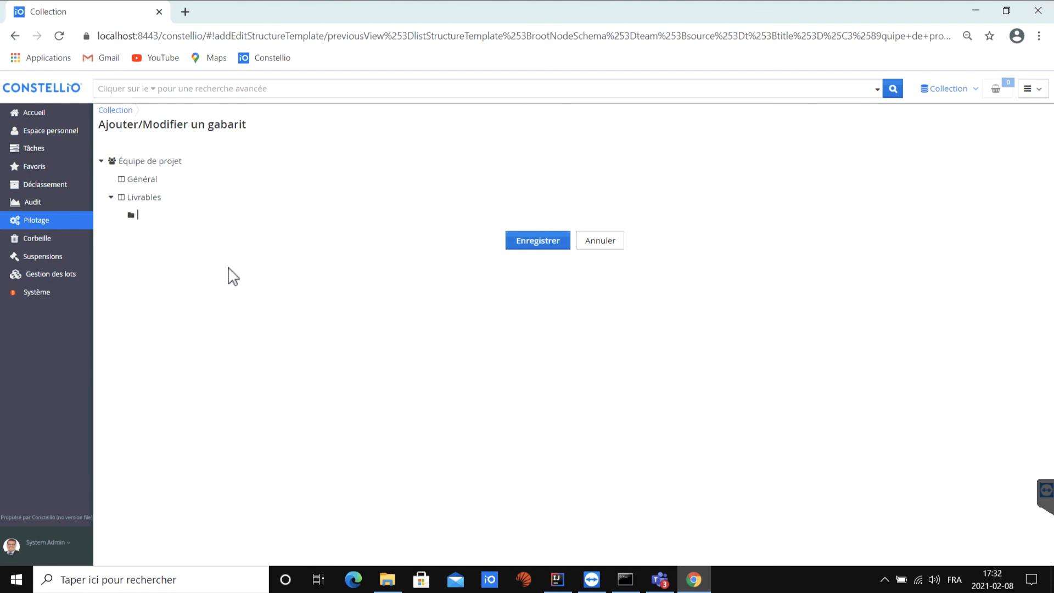
text(Architecture)
key(Return)
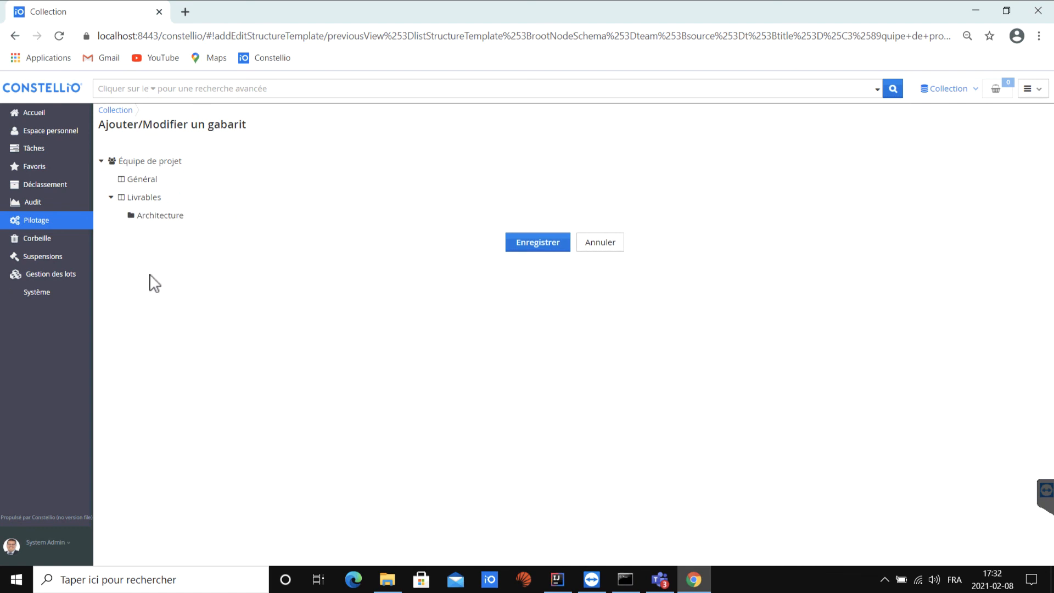
Link the Architecture folder to the classification rubric 24 - Gestion des projets and save the node.
mouse_move(157, 221)
click(157, 219)
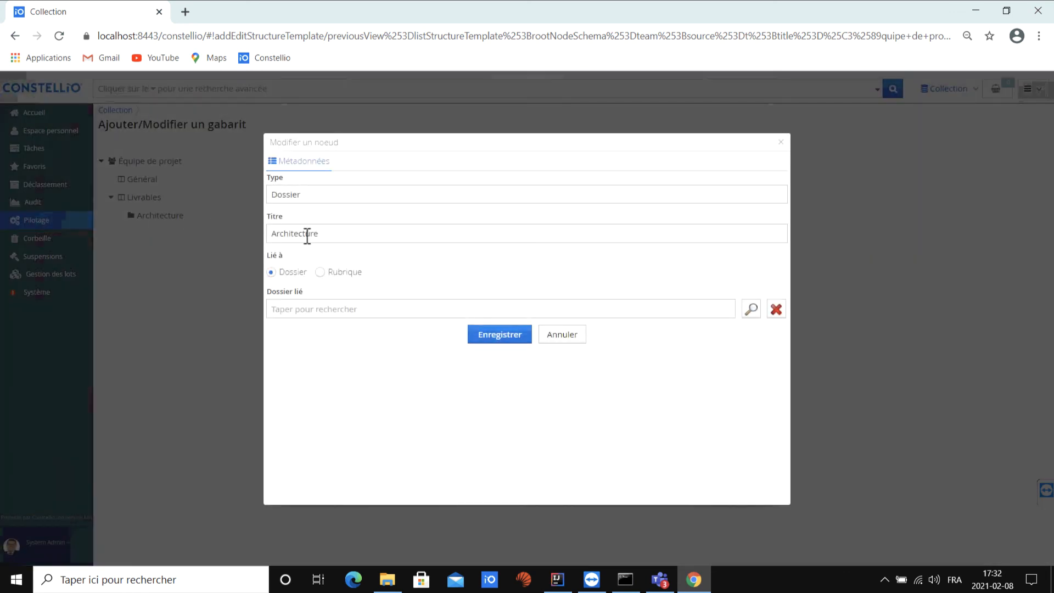
click(320, 273)
click(750, 309)
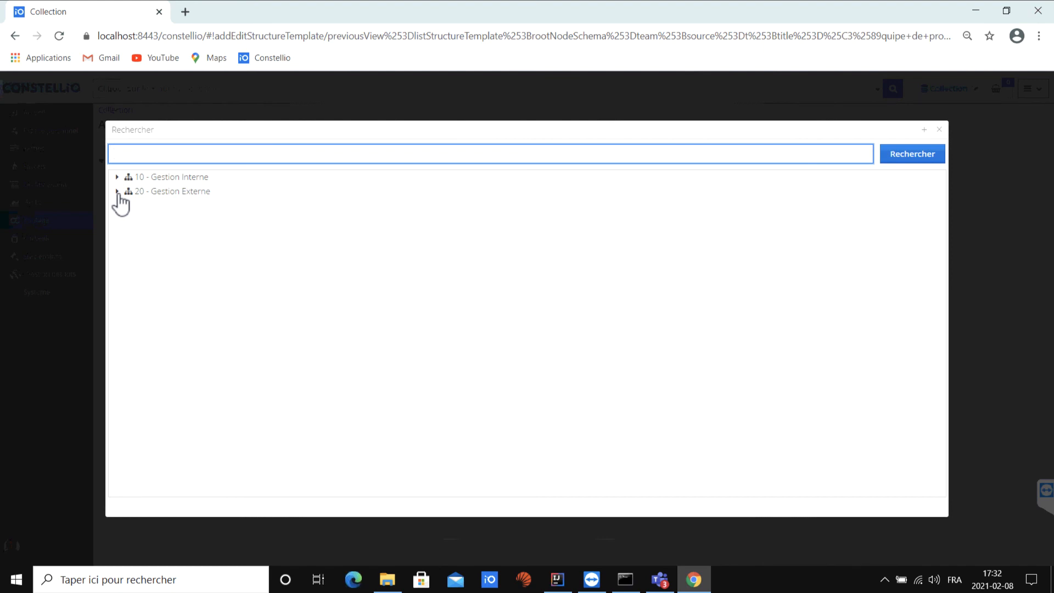
click(117, 192)
double_click(196, 222)
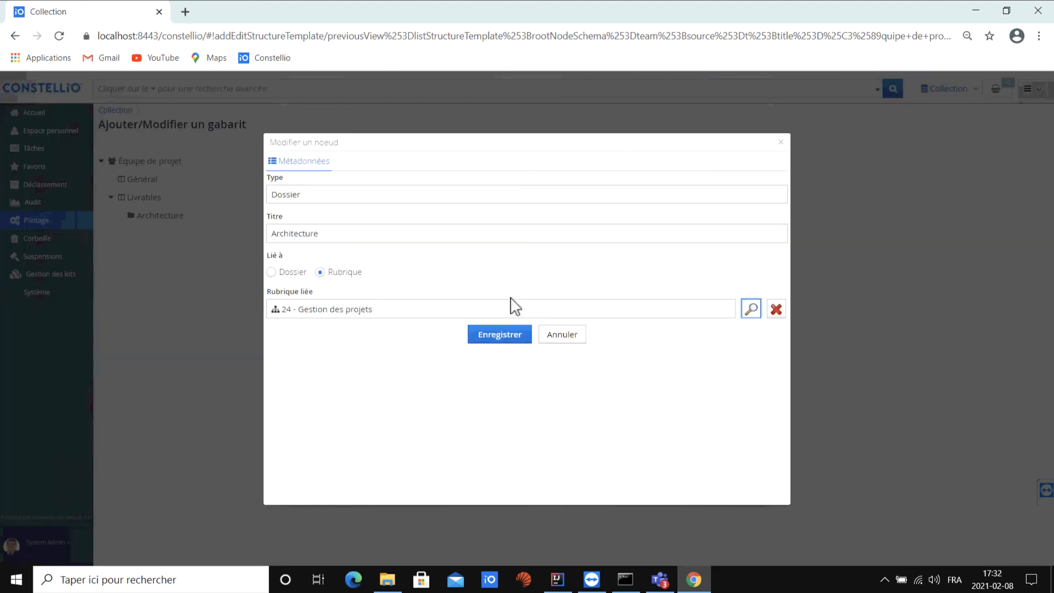
click(502, 340)
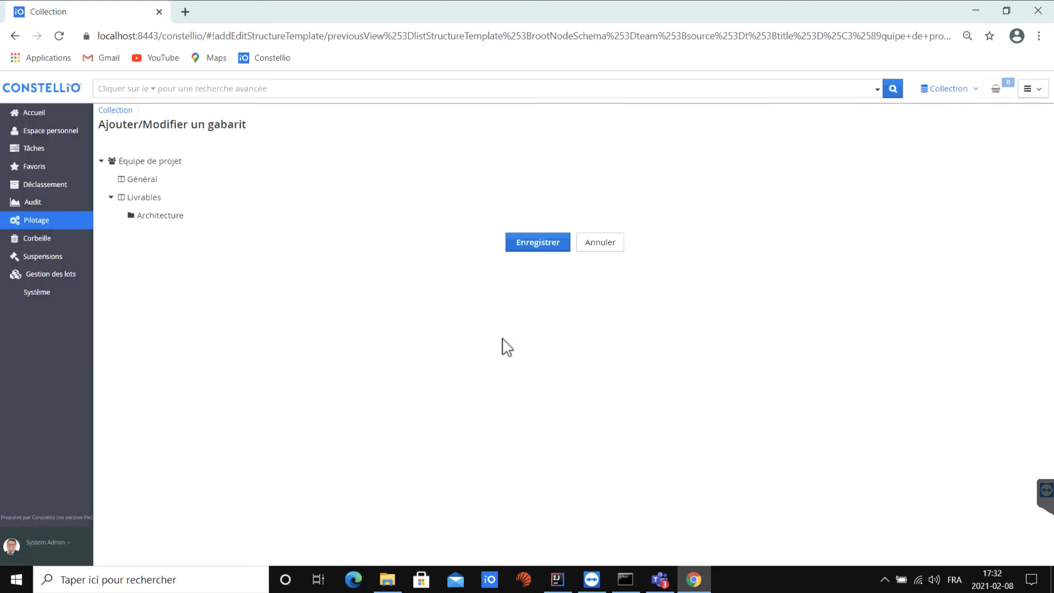